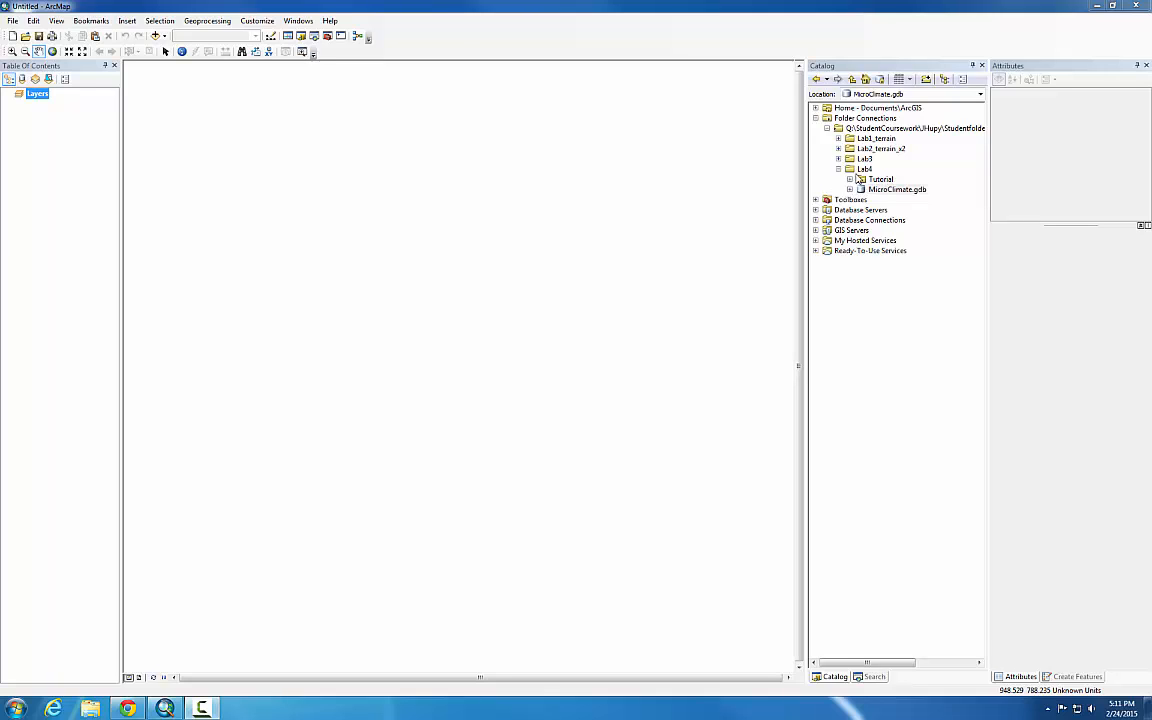
Create a new file geodatabase named MicroClimate2 in the Lab4 folder
right_click(865, 168)
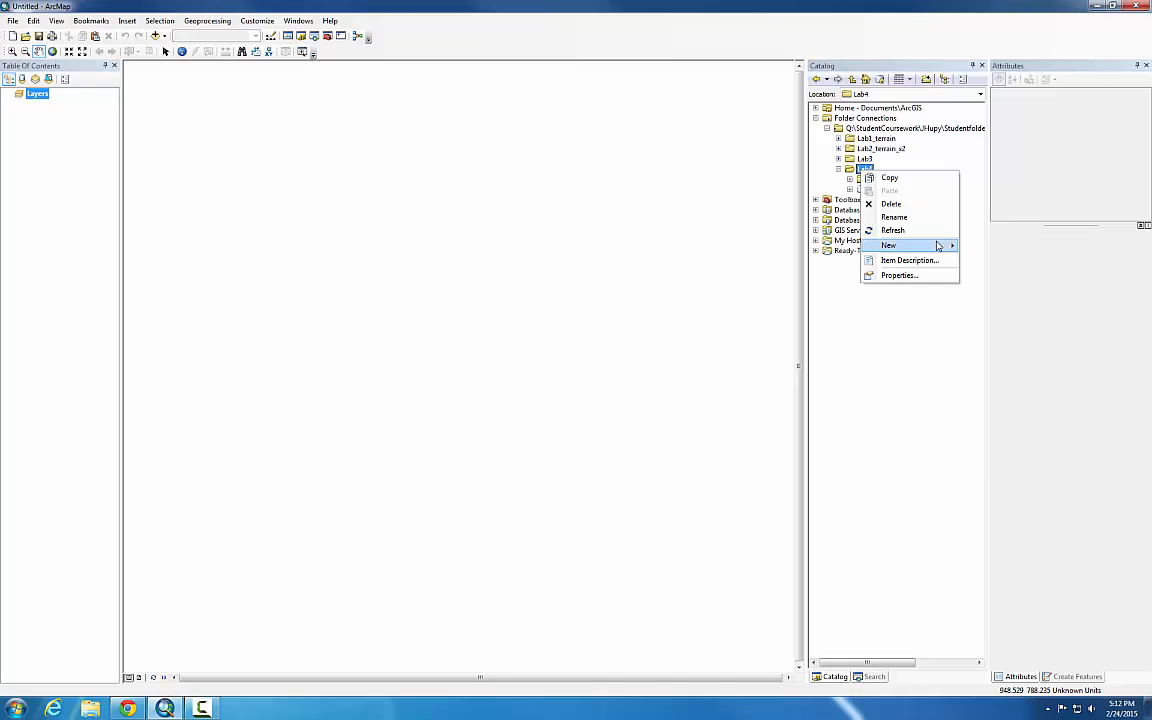
mouse_move(920, 245)
click(1002, 260)
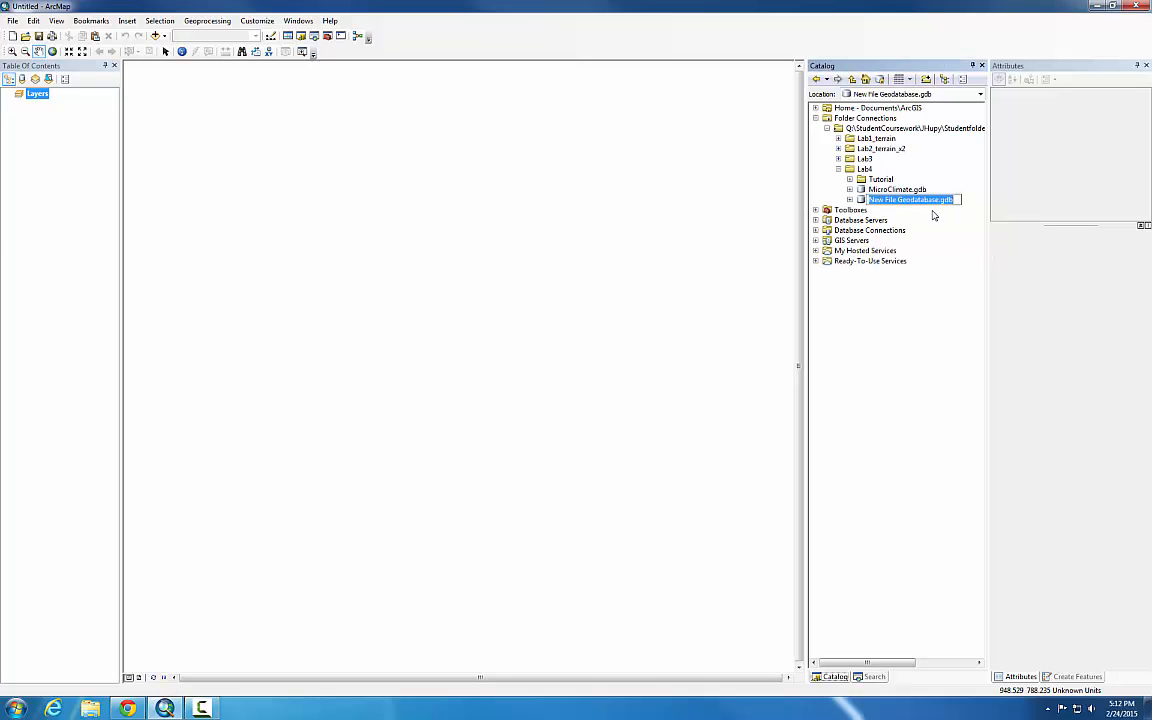
text(MicroC)
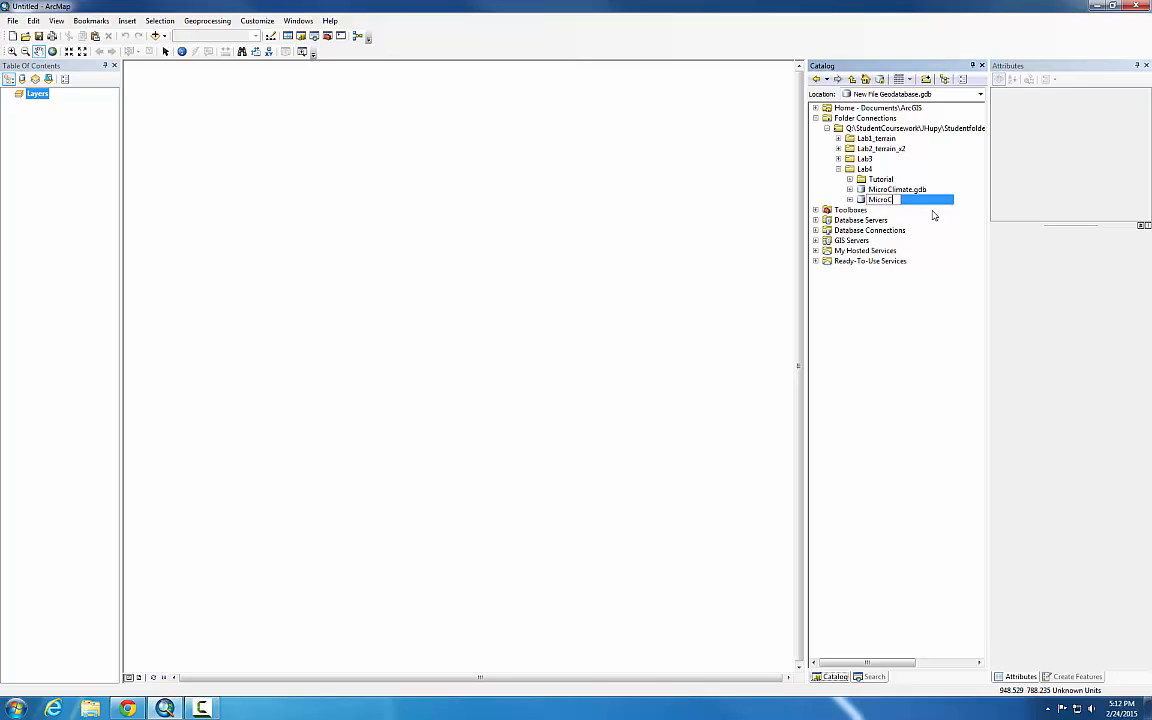
text(limate2)
key(Return)
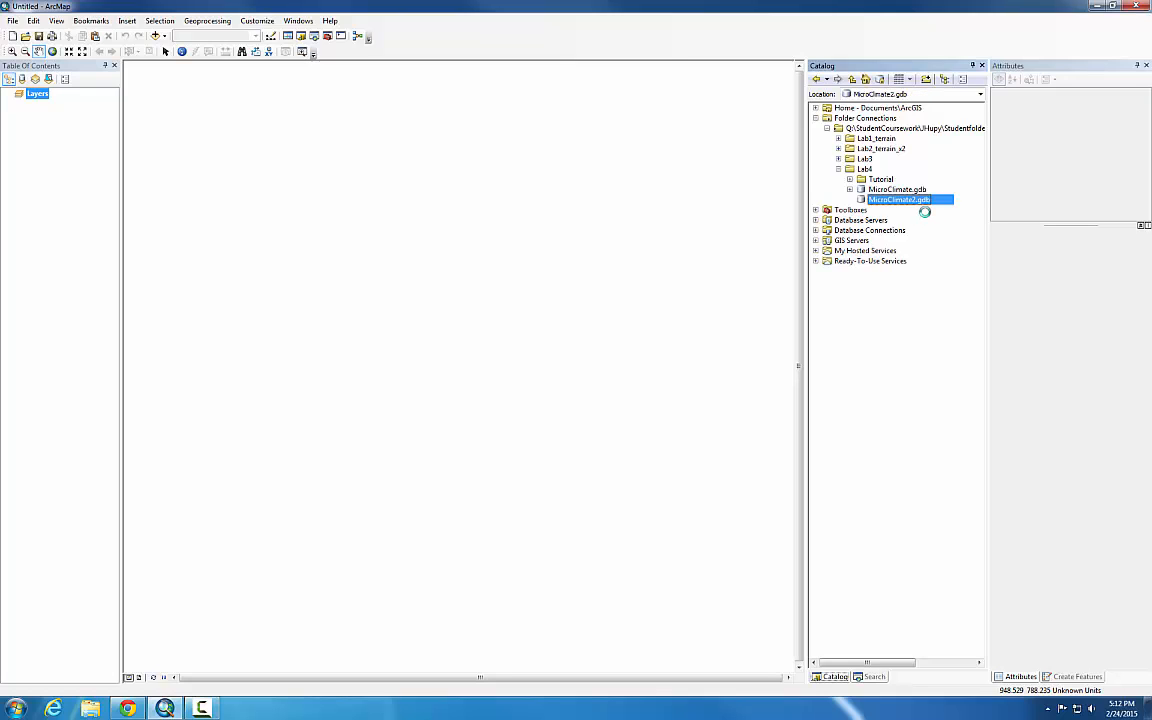
Open the properties of the MicroClimate2 geodatabase and add a domain named Speed with the description "MPH of wind"
right_click(918, 201)
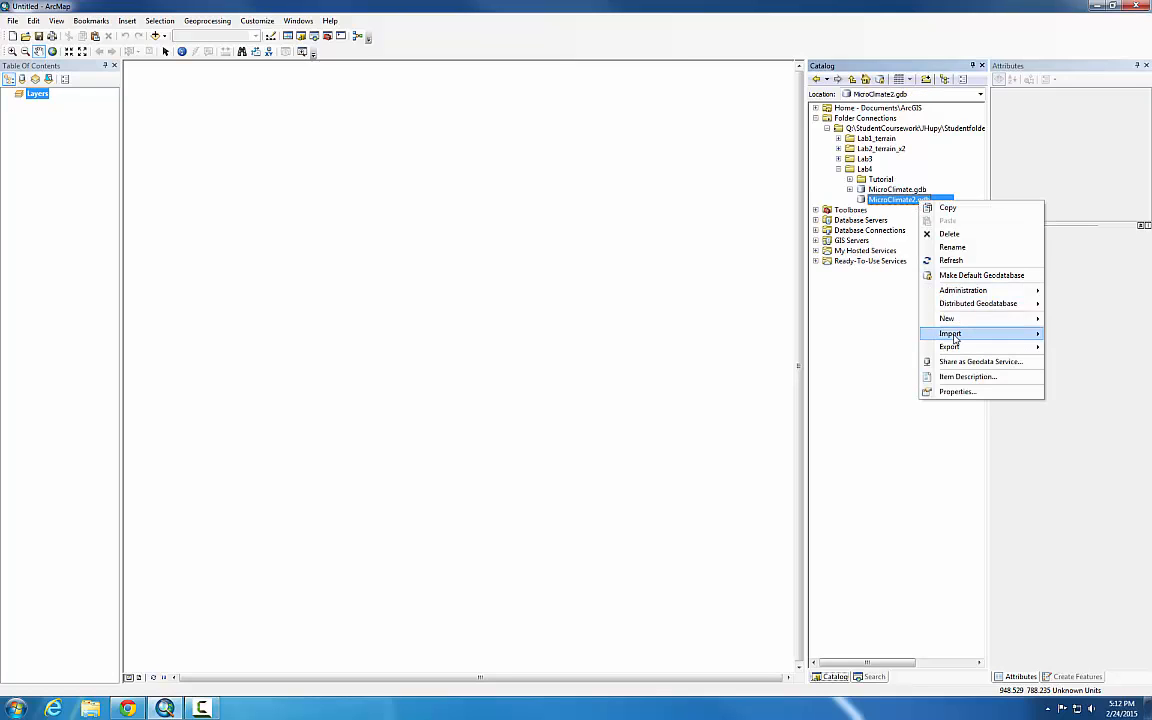
click(956, 393)
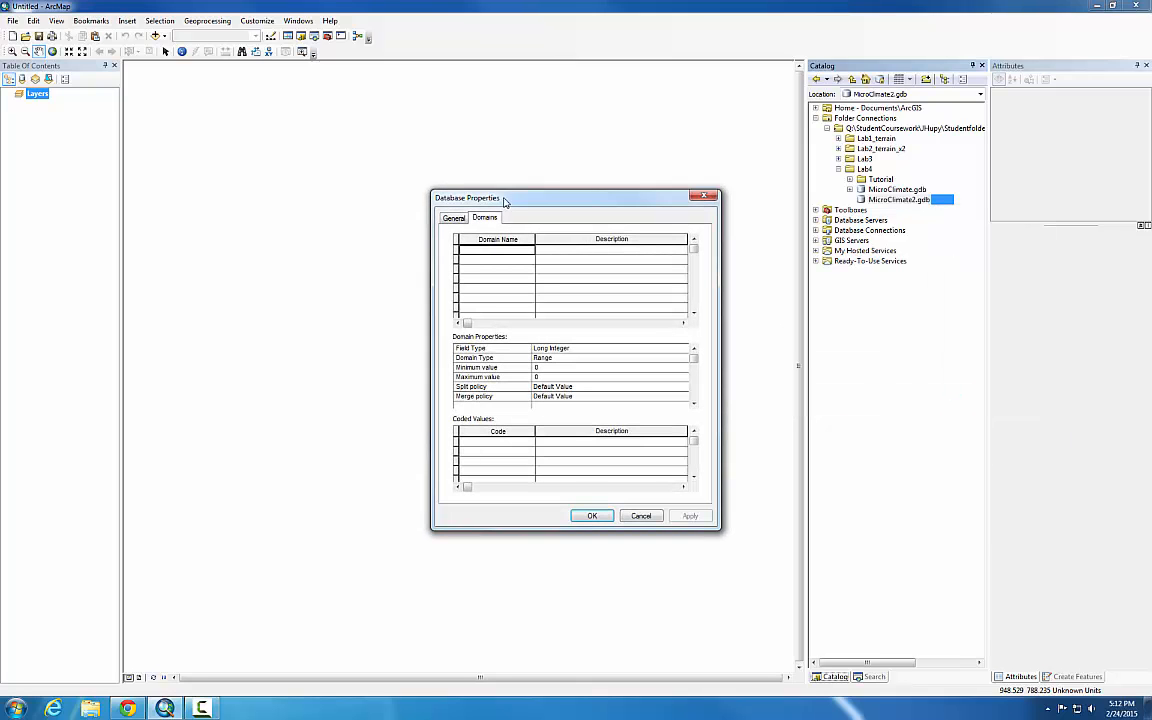
click(522, 252)
text(Speed)
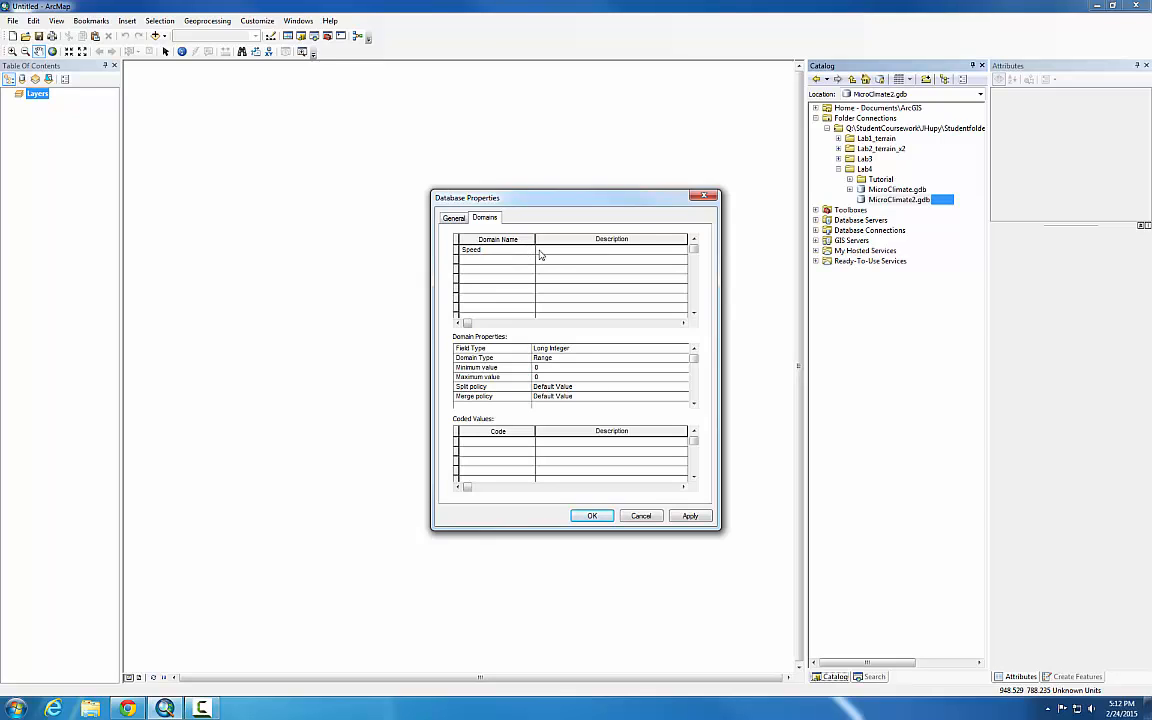
click(549, 255)
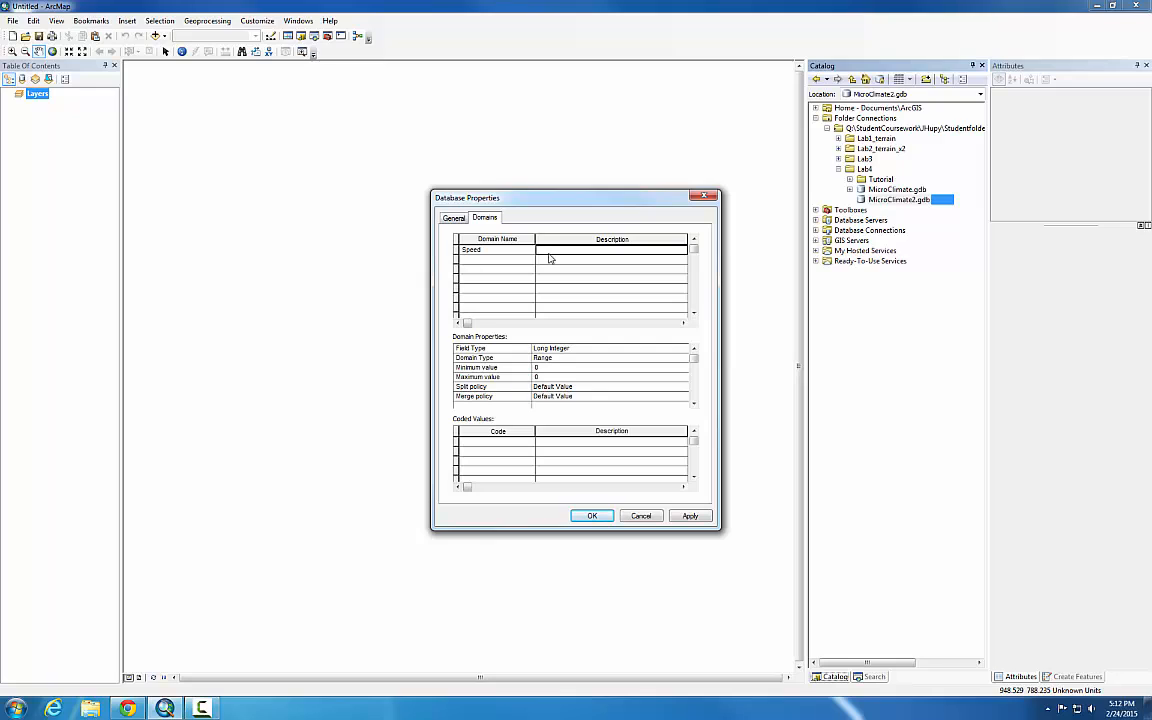
text(MPH of wind)
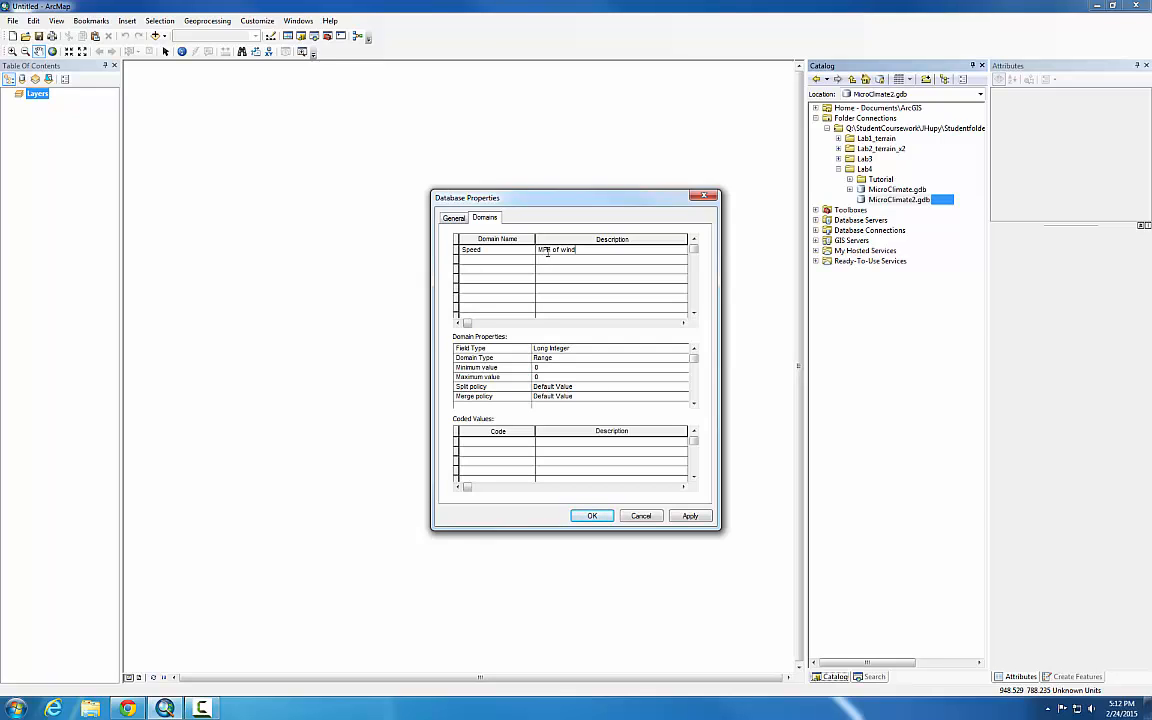
Add a domain named Direction with the description "in 360 degrees"
click(497, 260)
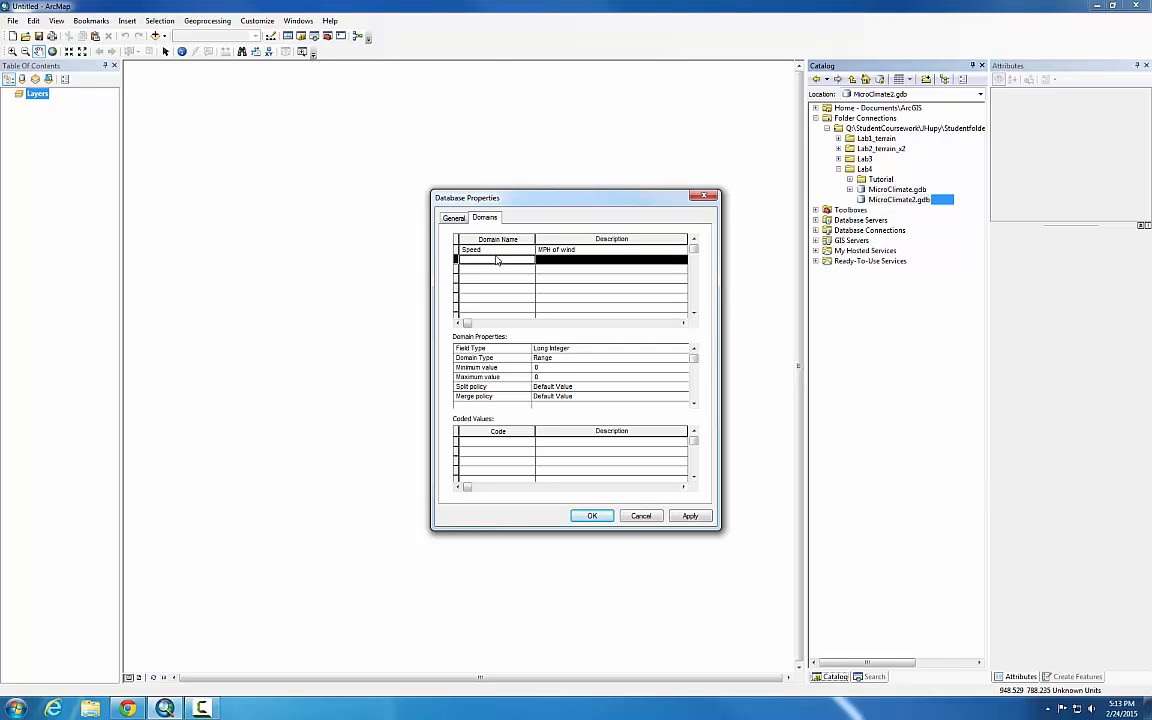
text(Wind)
text( Dire)
text(ction)
click(477, 259)
key(BackSpace)
key(BackSpace)
key(BackSpace)
key(BackSpace)
key(BackSpace)
click(575, 261)
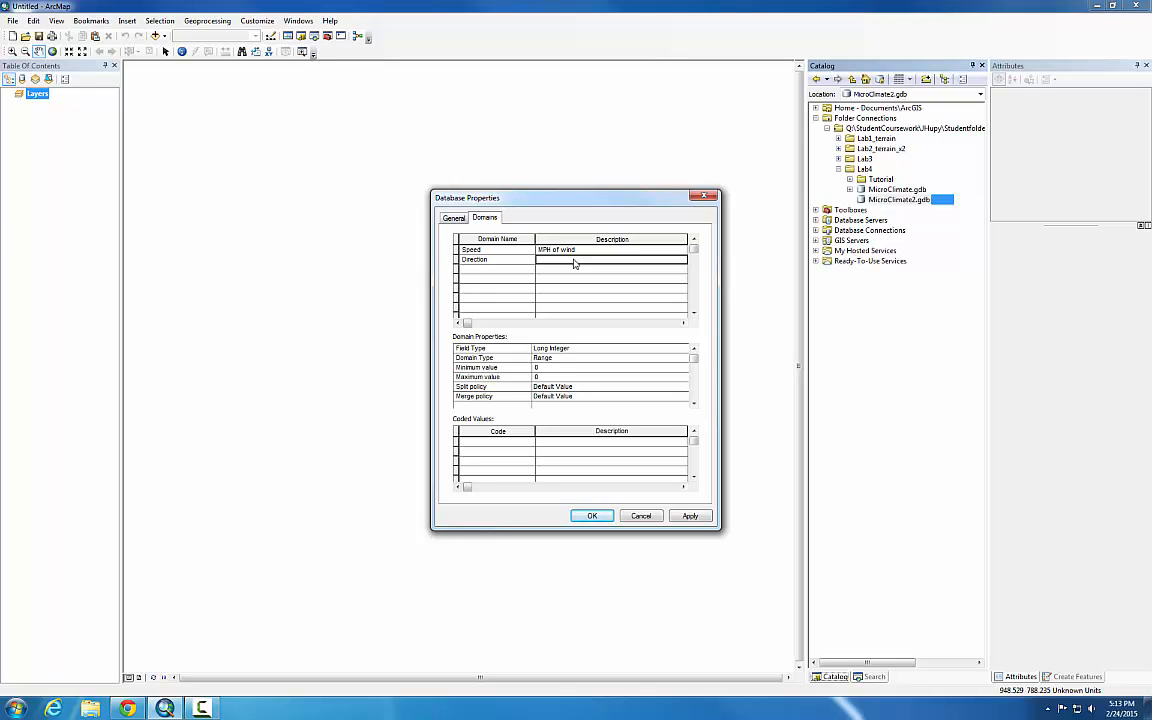
text(in)
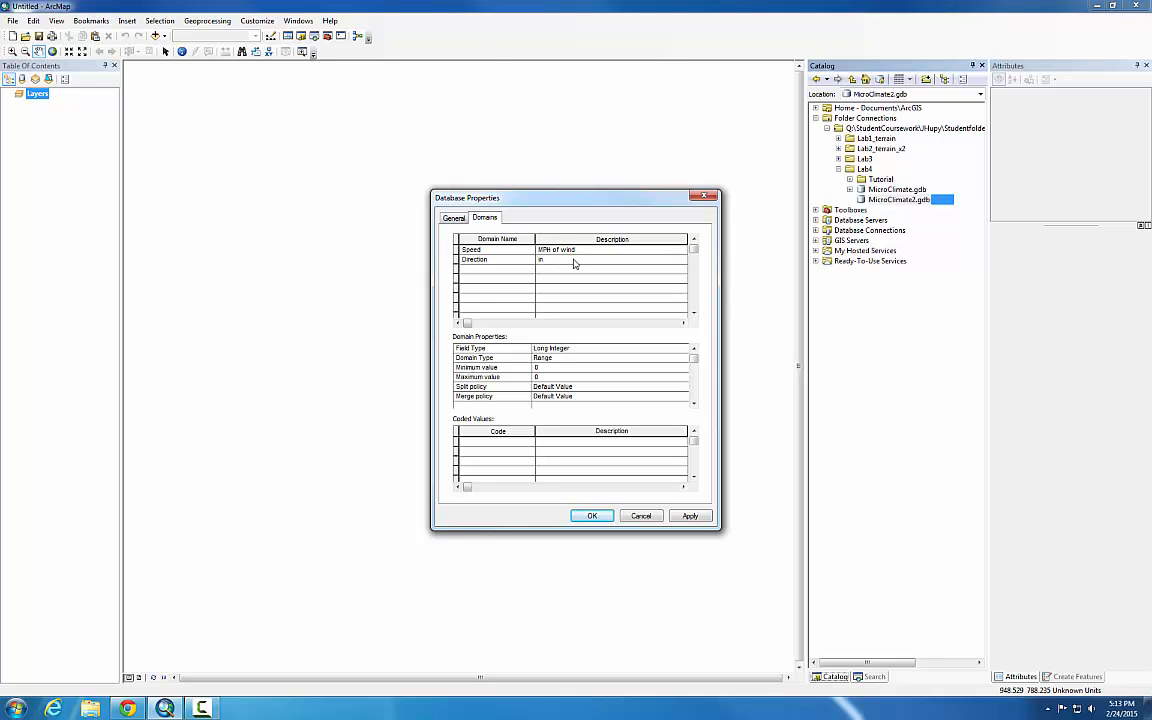
text( 360 degrees)
Add a domain named Humidity with the description "% humidity"
click(506, 272)
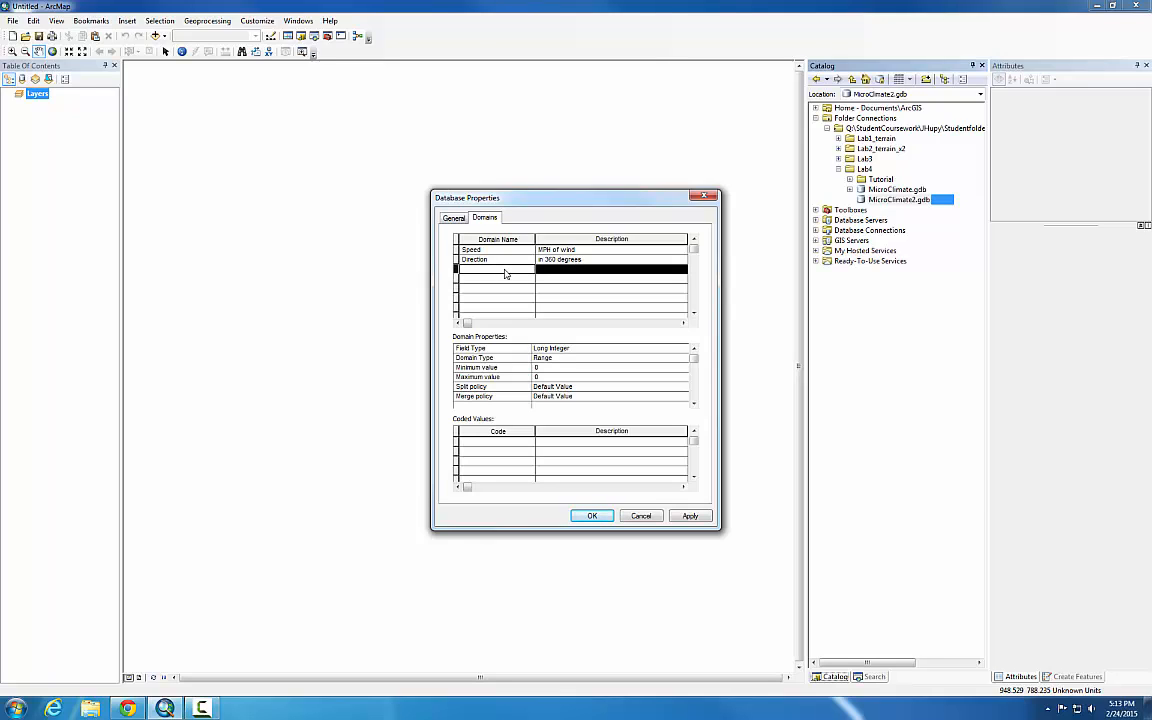
text(Humidity)
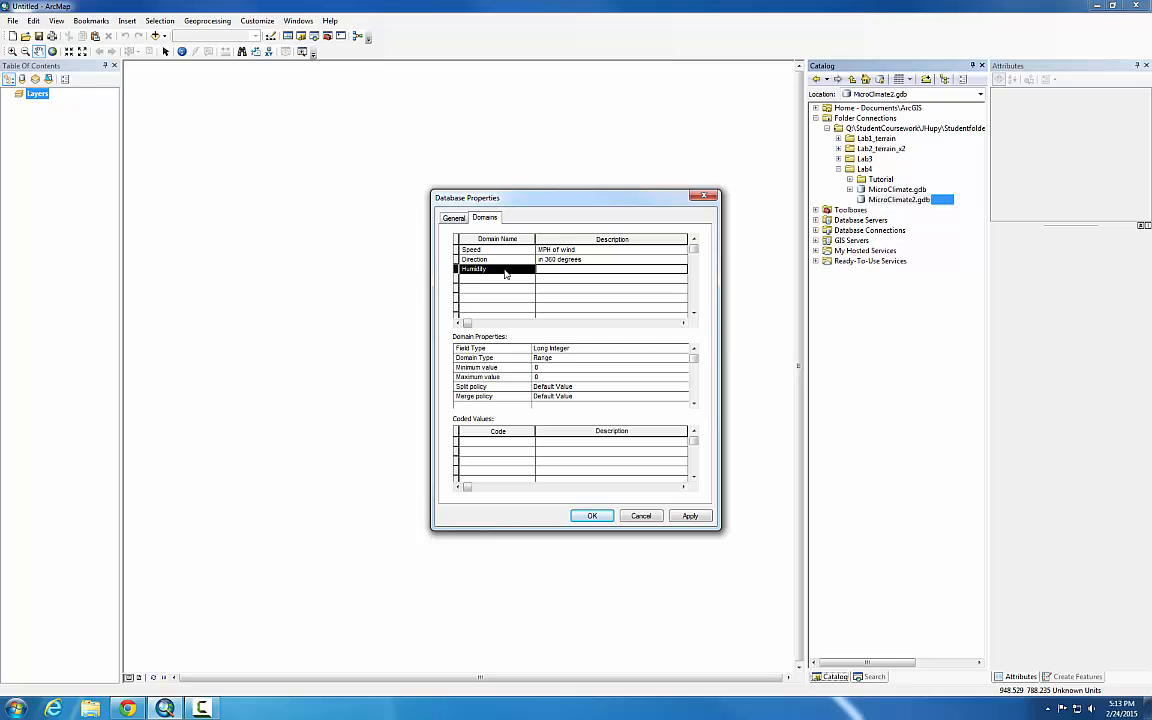
key(Tab)
text(% humidity)
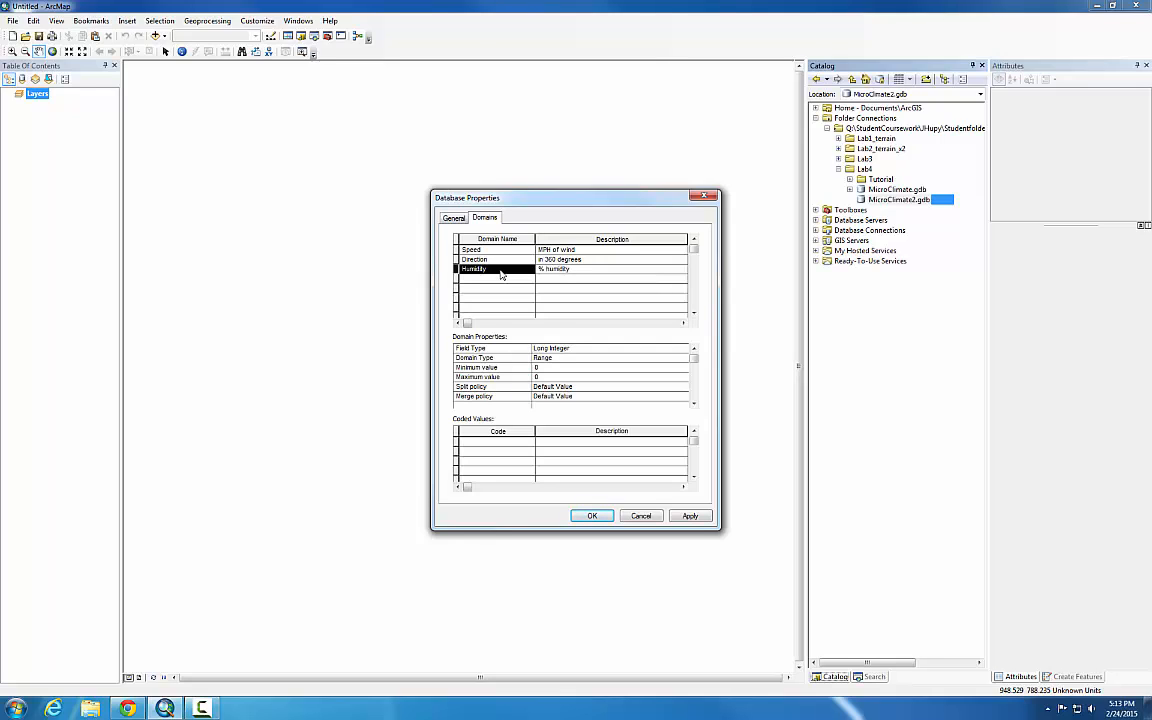
Add a domain named Temp range with the description "use for temp surface, 2m, and dew point"
click(484, 281)
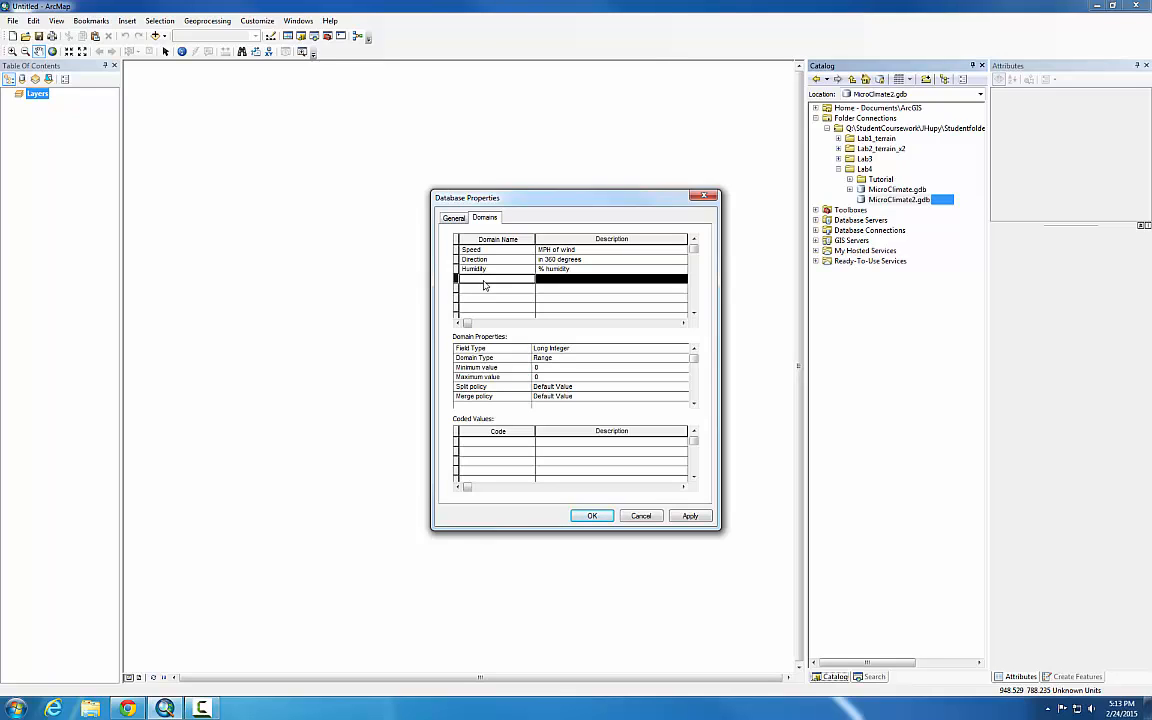
text(Temp range)
click(580, 280)
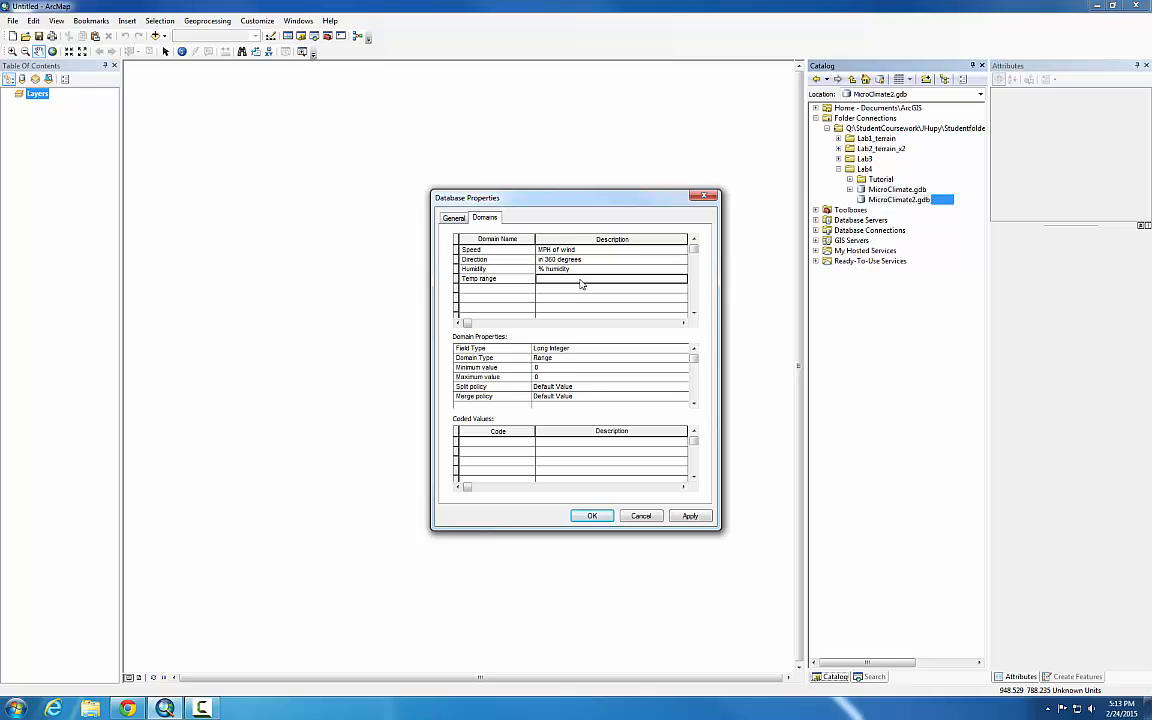
text(use for temp surface, 2m, an)
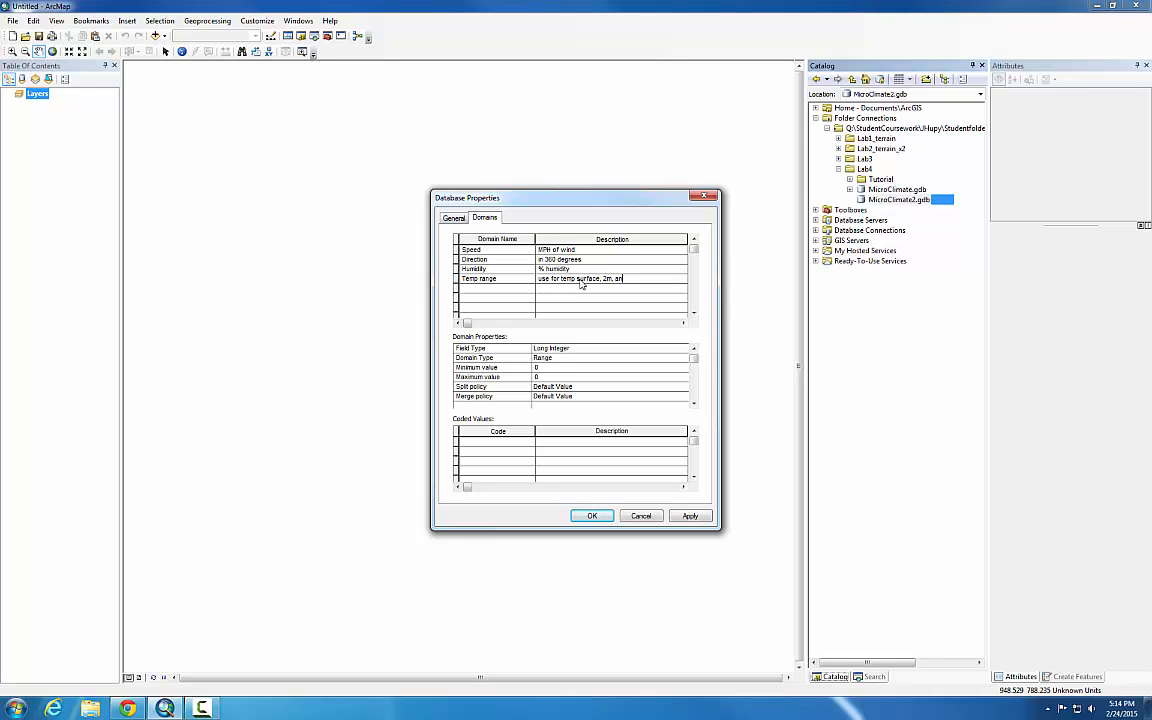
text(d dew point)
Add a domain named Ground Cover with the description "Majority of the aoi's covering surface"
click(500, 290)
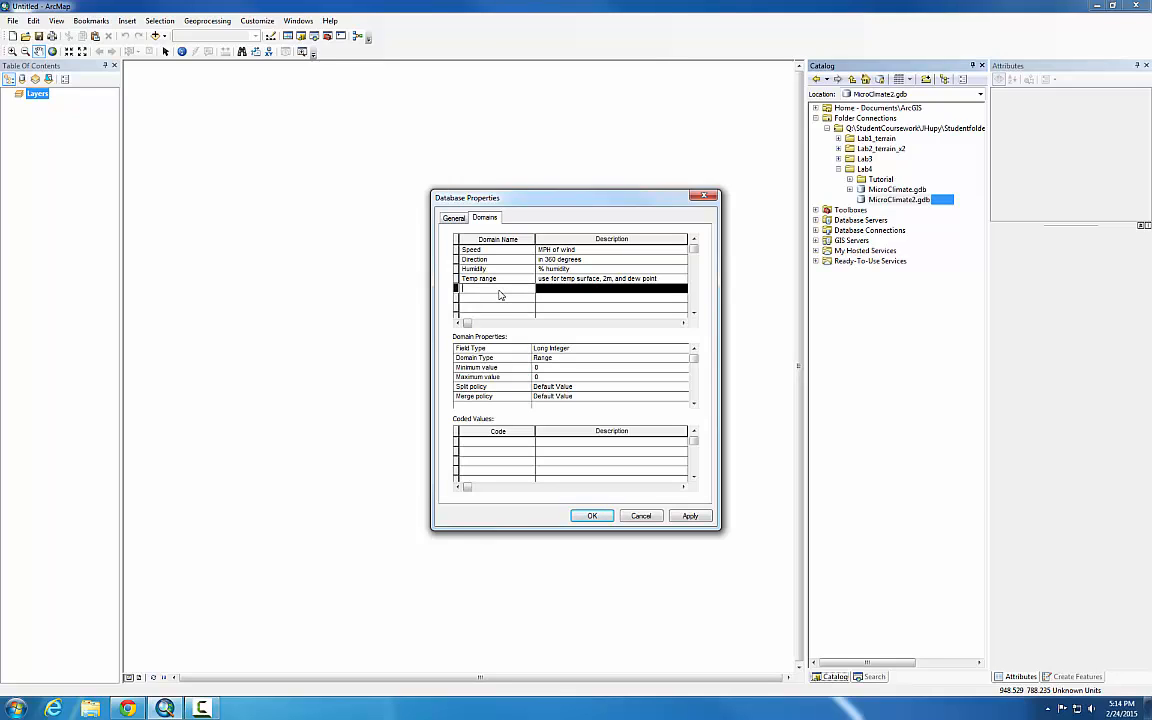
text(Ground Cover)
click(554, 294)
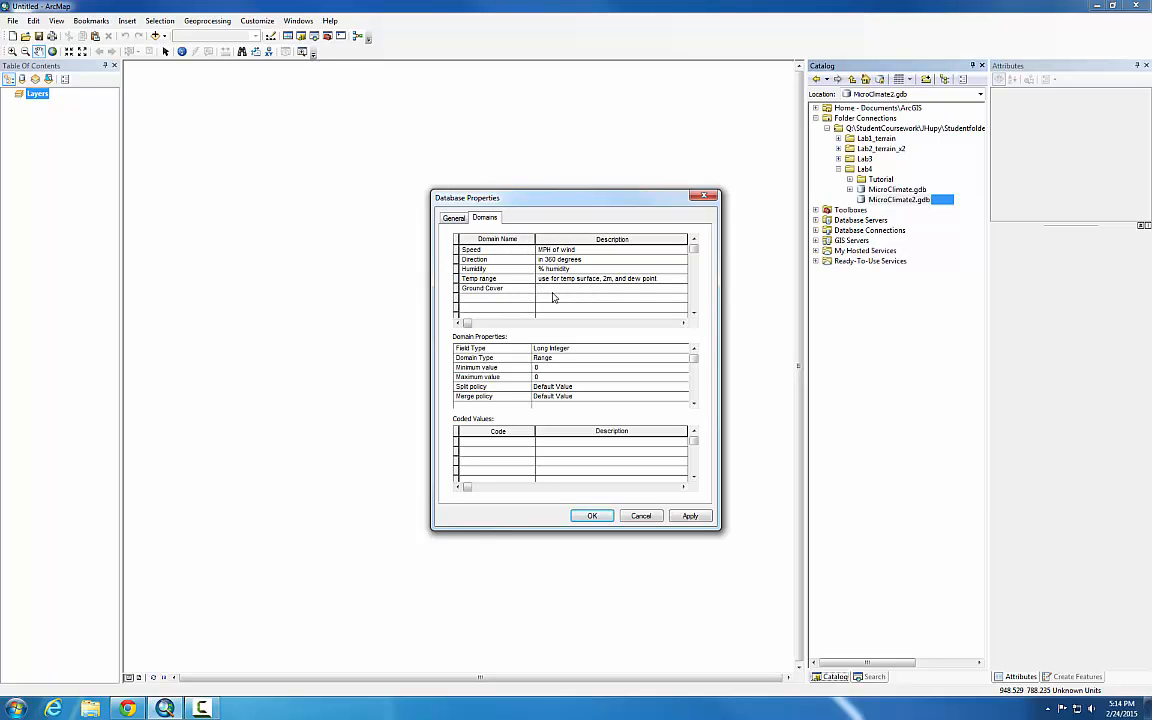
text(Major)
text(ity)
text( of the)
text( soil's )
text(covering)
text( surface)
key(Tab)
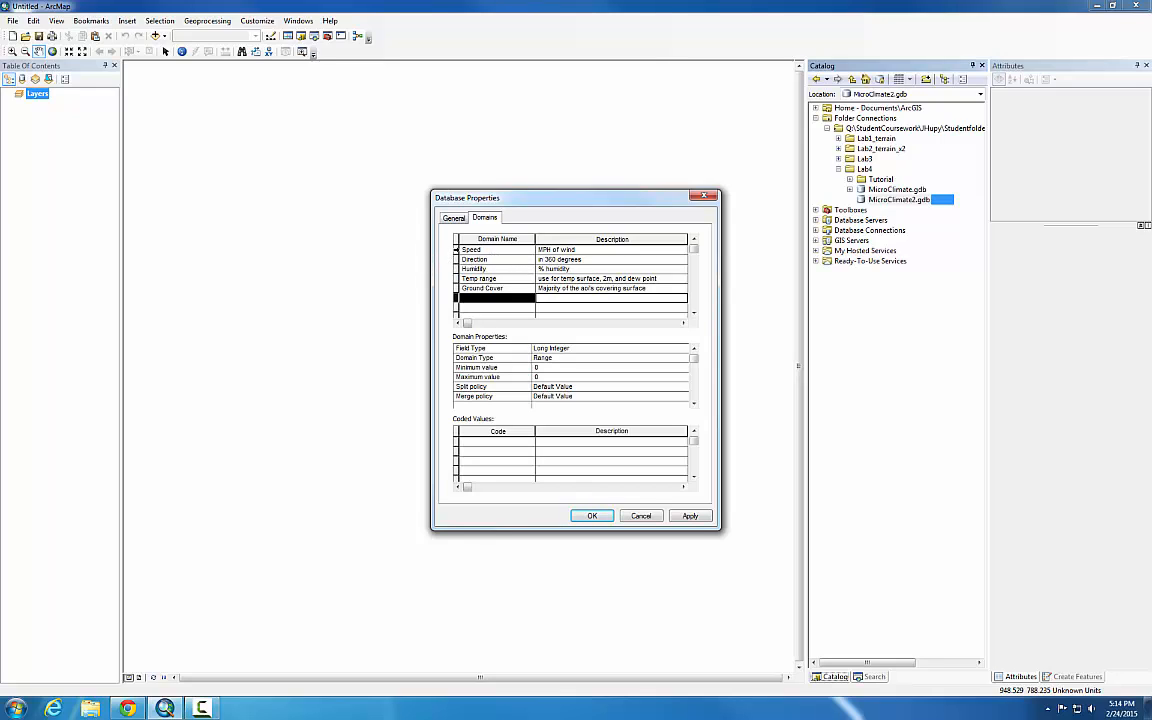
Set the Speed domain's field type to Short Integer and its maximum value to 50
click(458, 249)
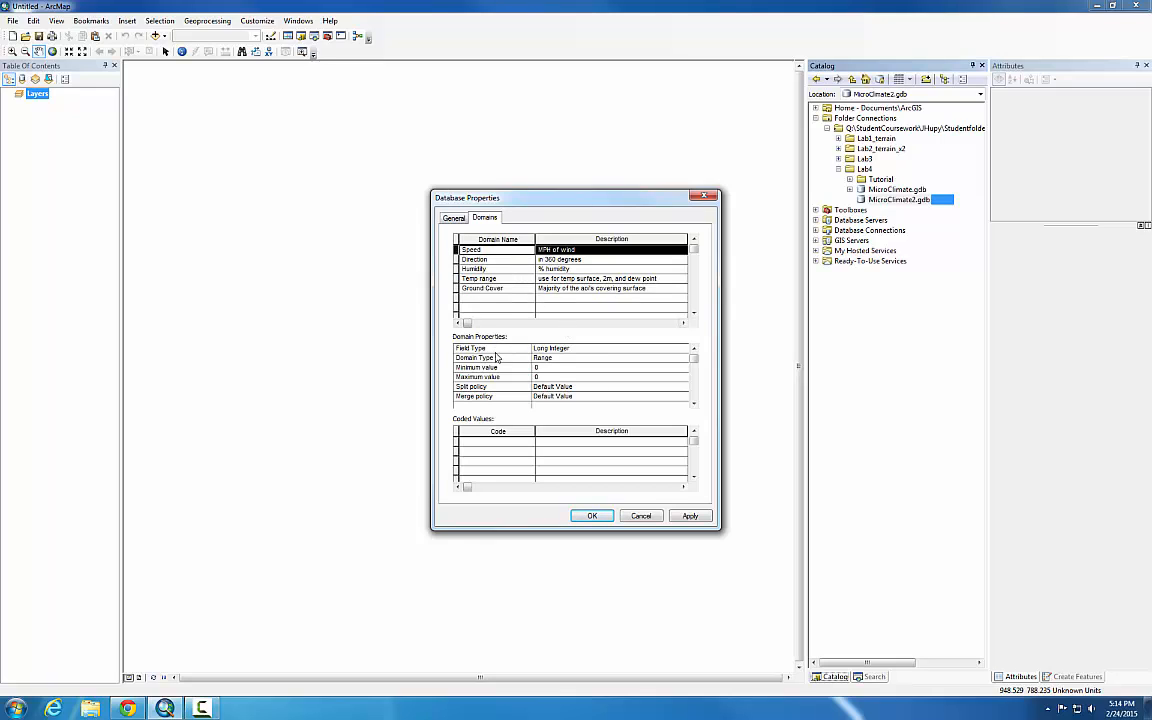
click(676, 350)
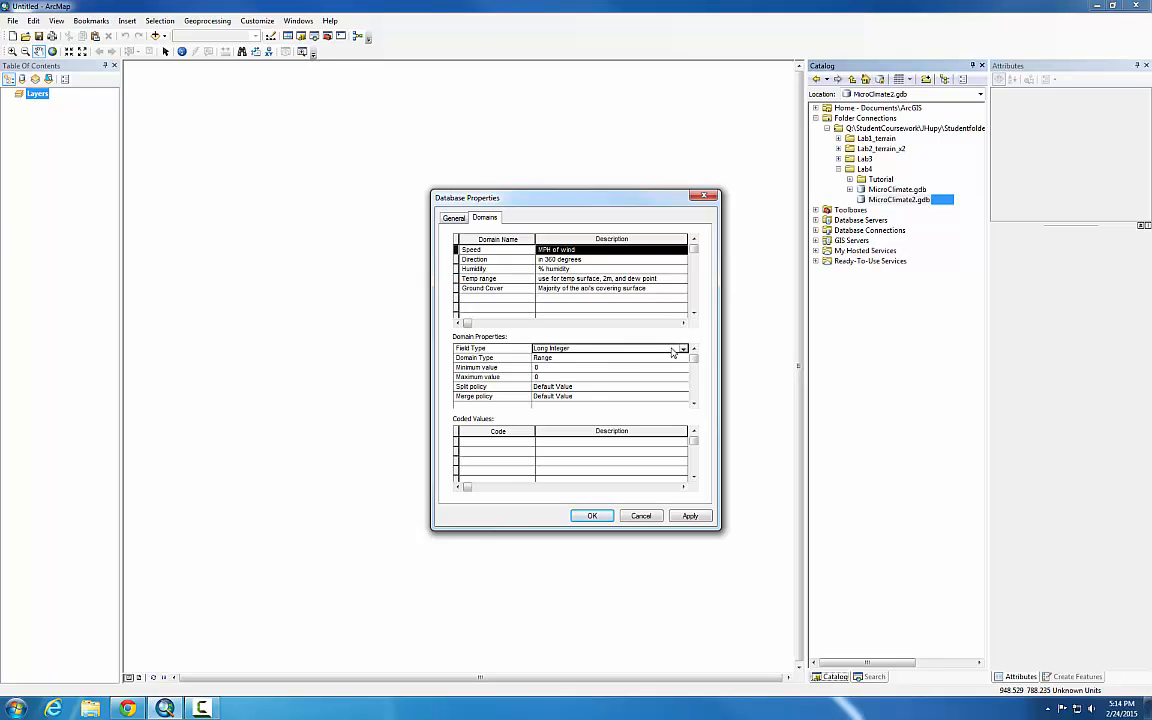
click(683, 349)
click(610, 357)
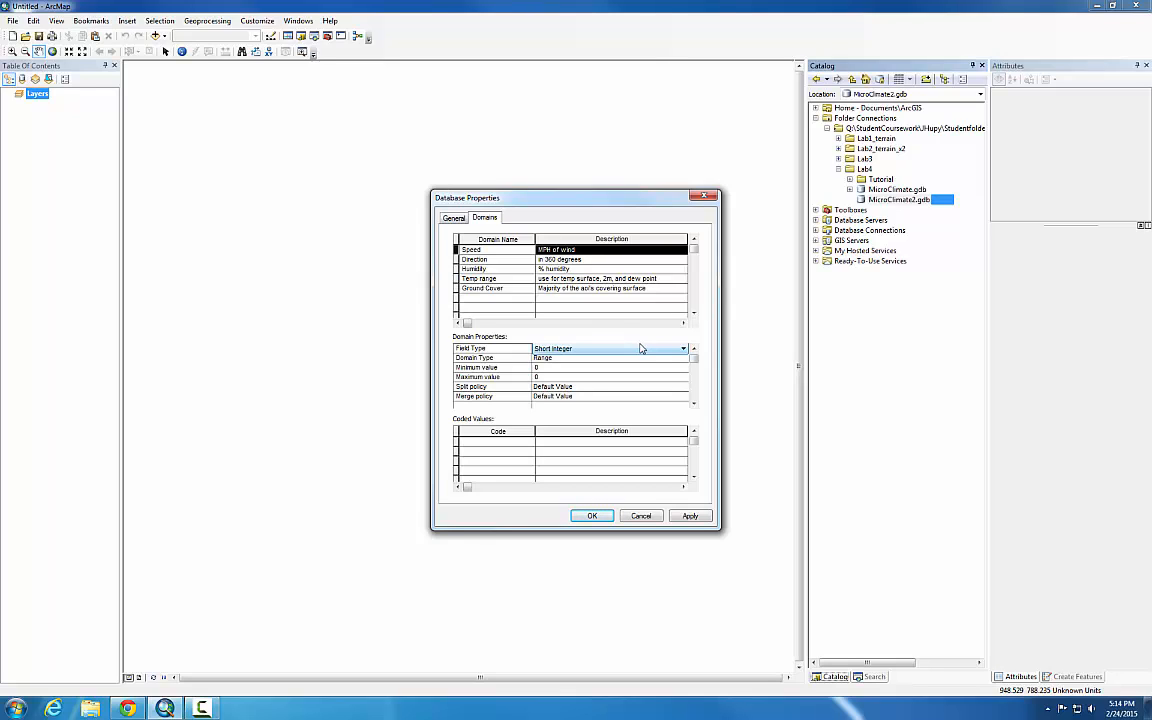
click(545, 377)
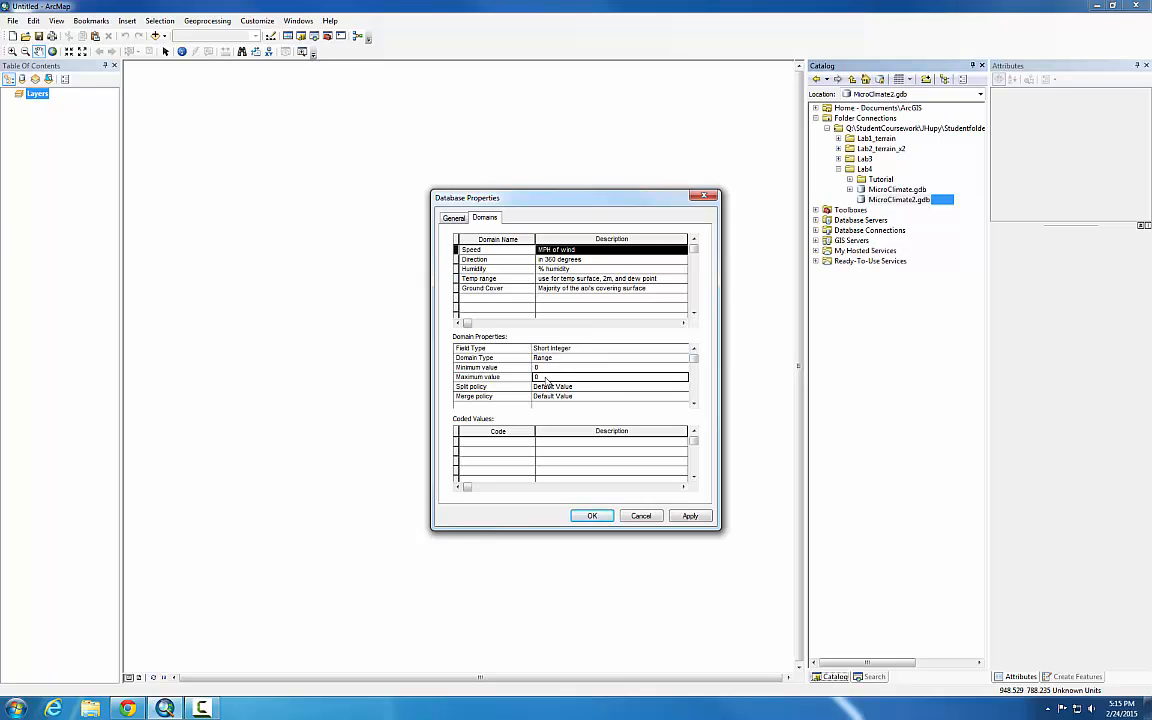
drag(546, 378, 526, 378)
click(543, 380)
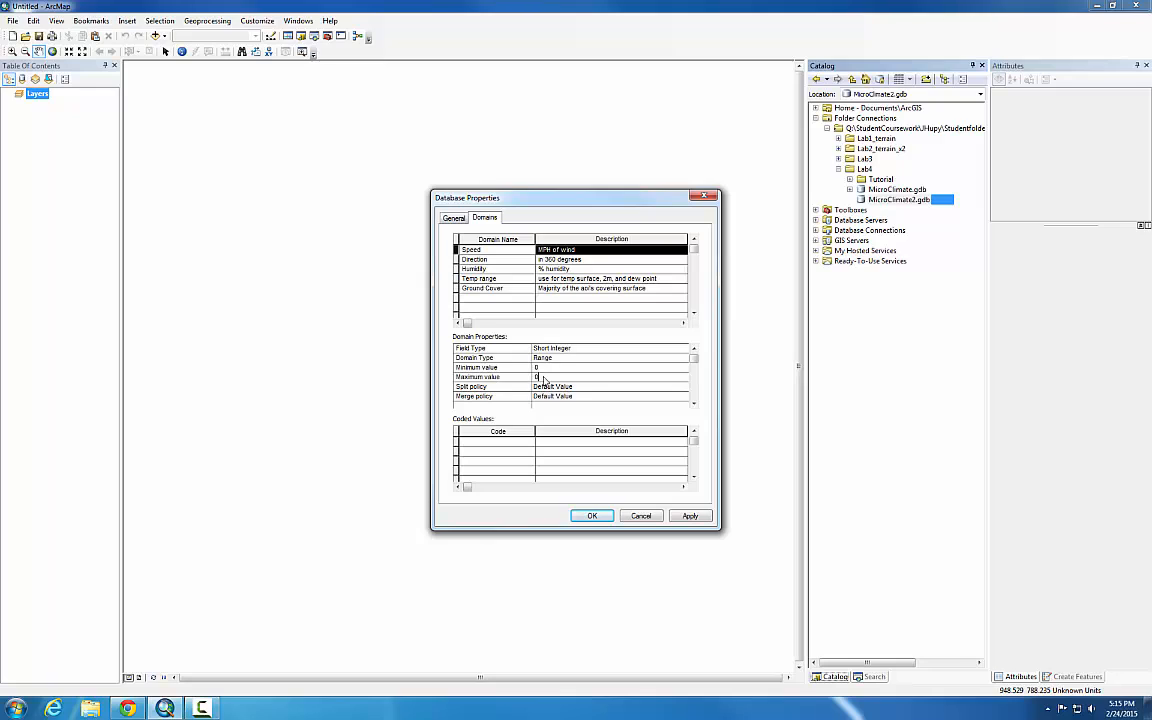
text(50)
Set the Direction domain's field type to Short Integer and its maximum value to 360
click(468, 260)
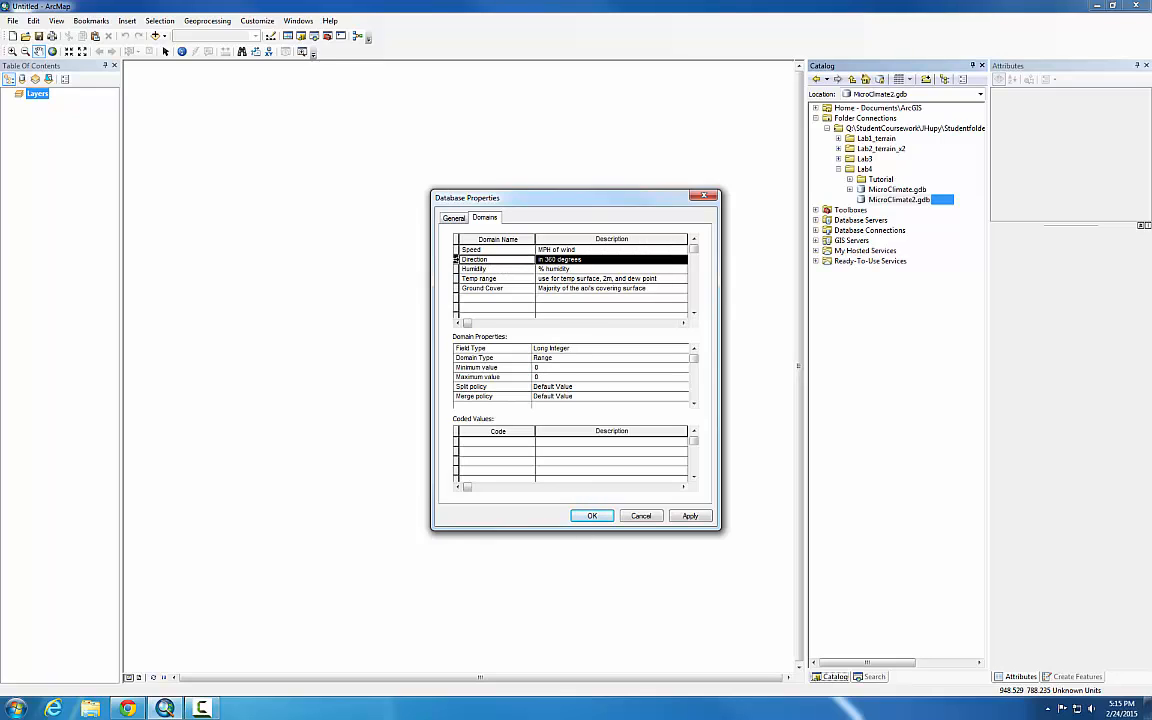
click(543, 377)
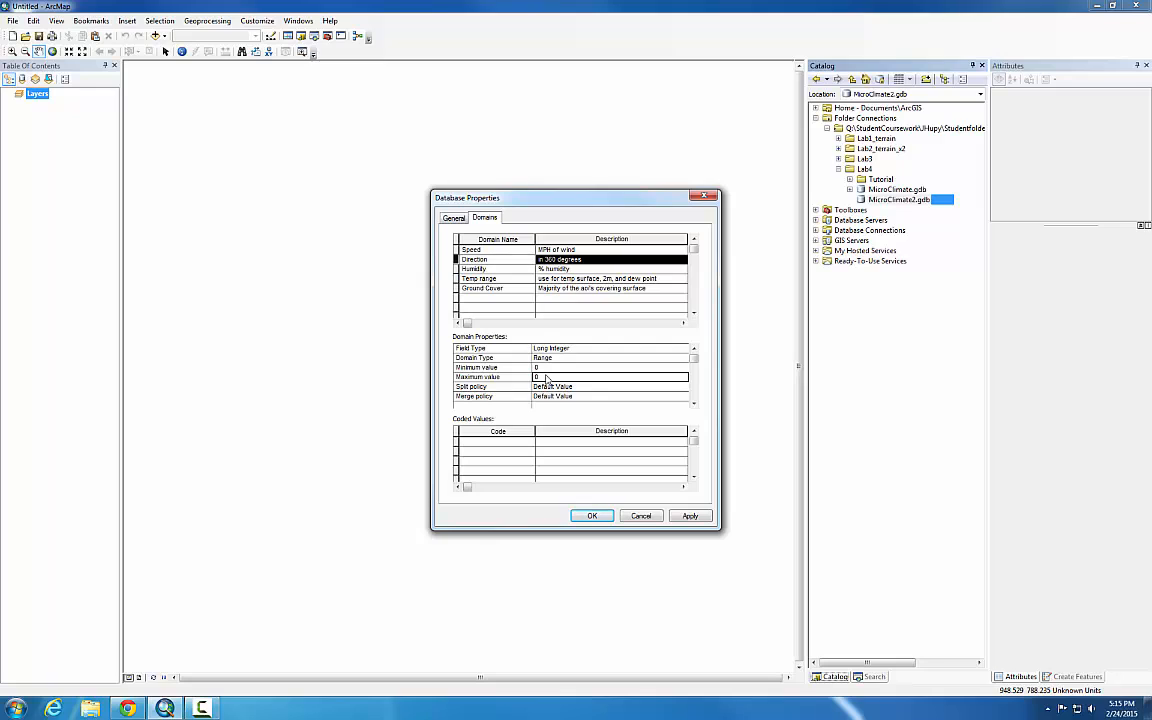
click(575, 348)
click(565, 362)
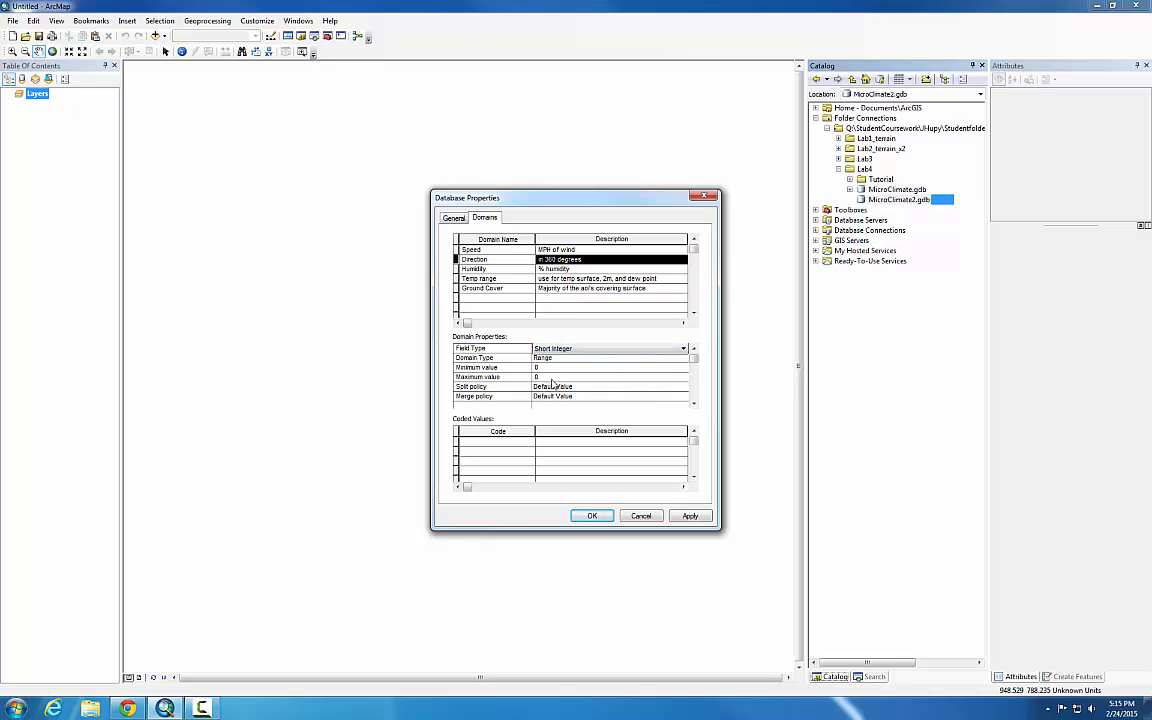
text(360)
key(Return)
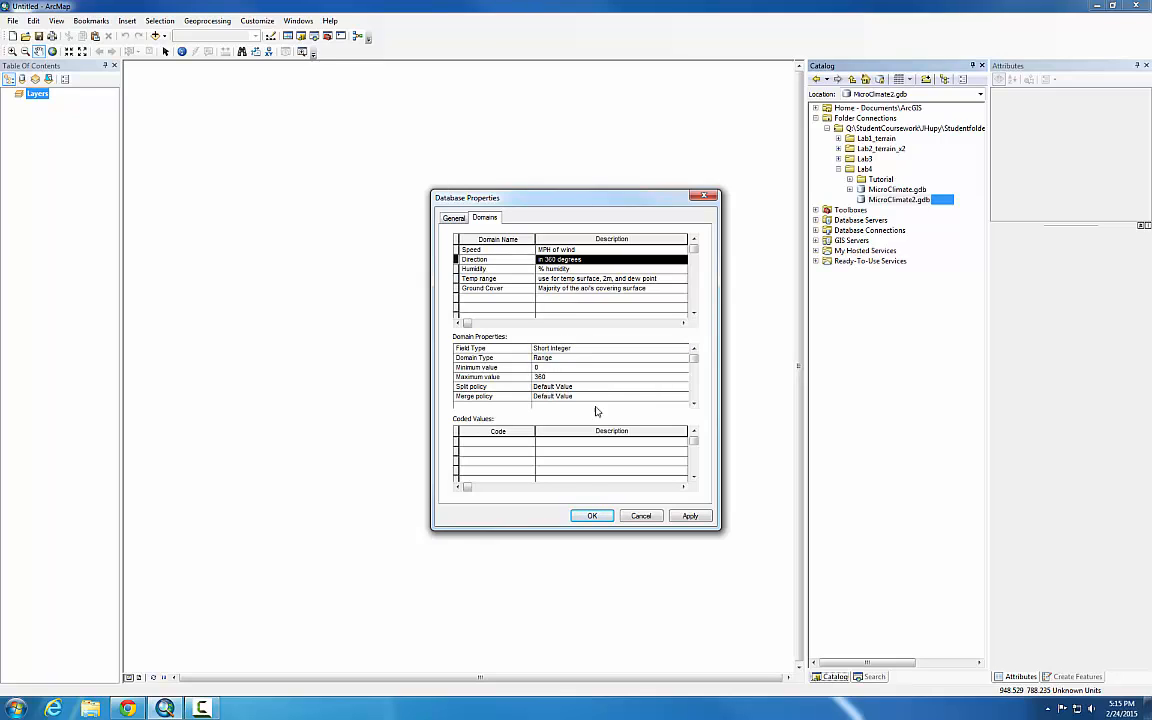
Set the Humidity domain's field type to Short Integer and its maximum value to 100
click(470, 268)
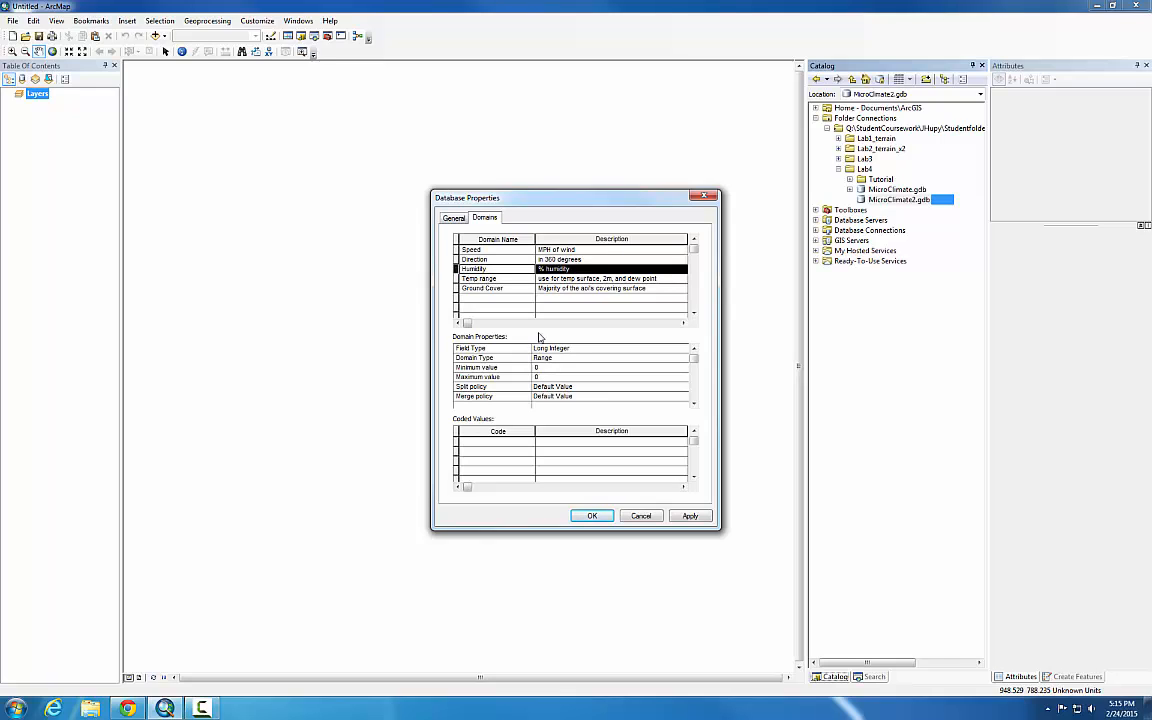
click(544, 377)
click(565, 348)
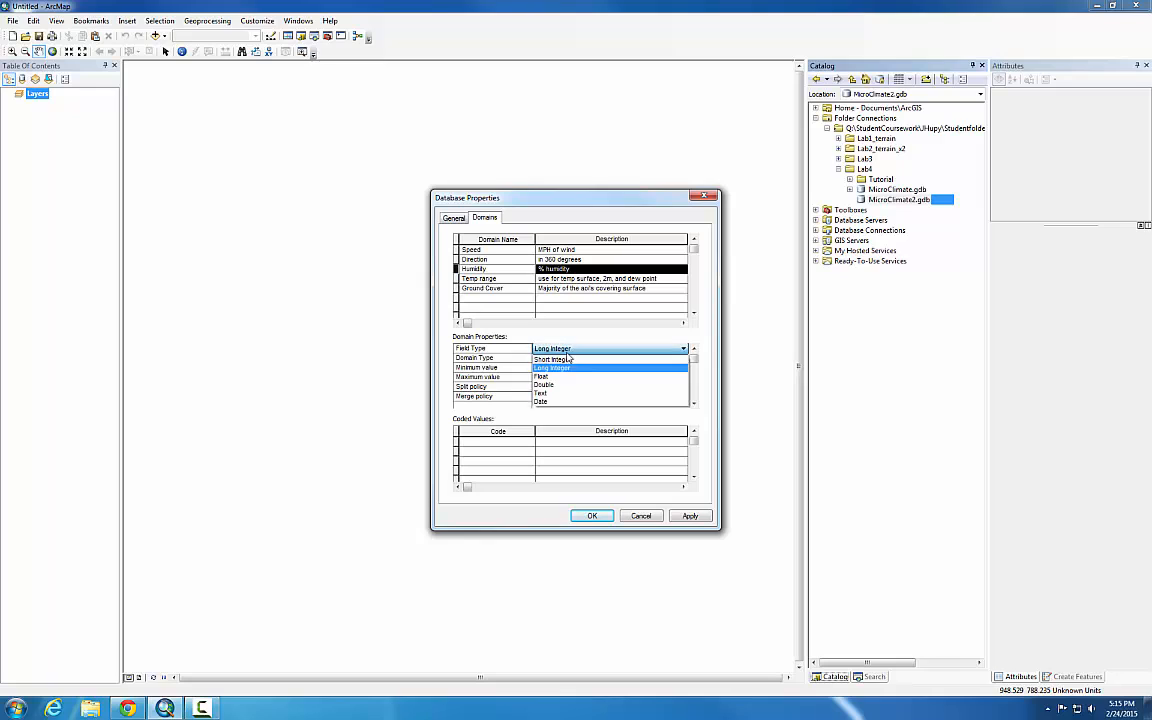
click(565, 357)
click(548, 378)
text(100)
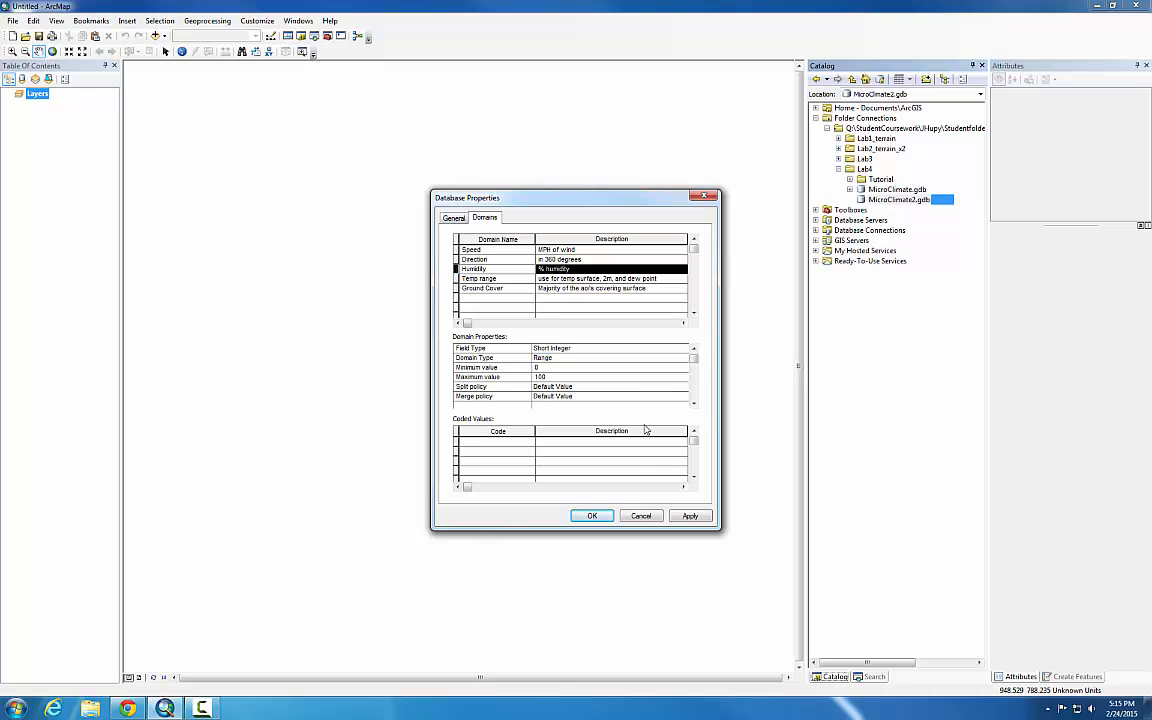
Set the Temp range domain's field type to Short Integer, with a minimum value of -30 and a maximum value of 60
click(456, 279)
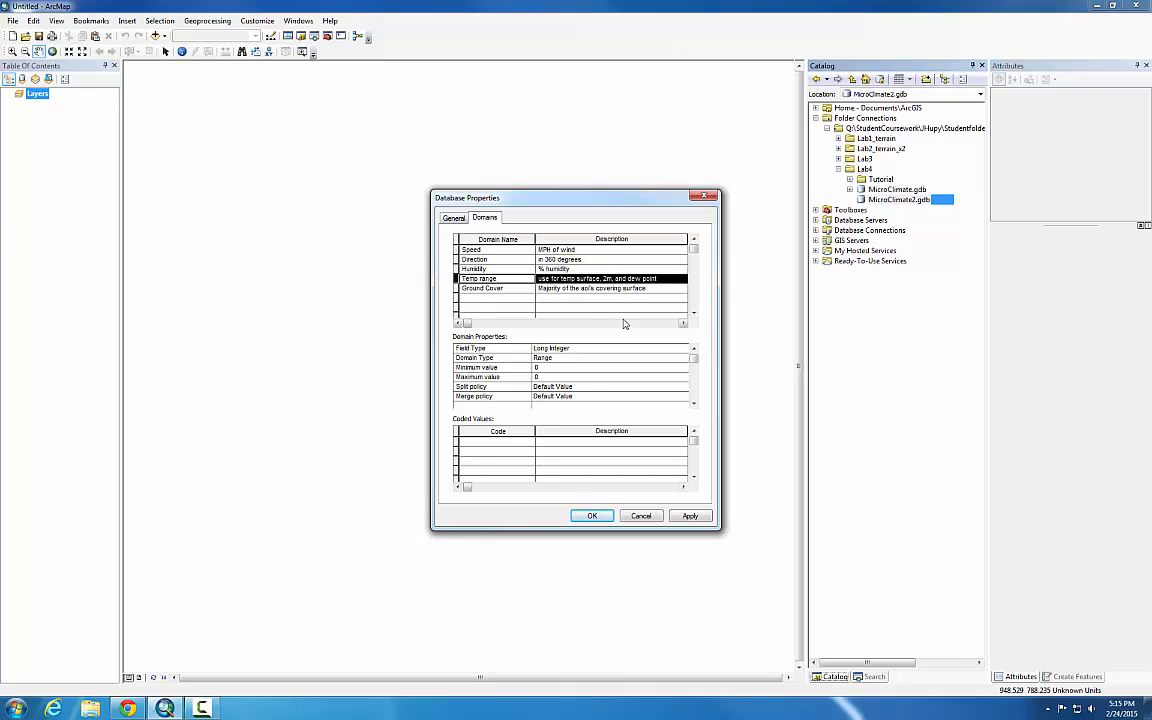
click(595, 348)
click(588, 350)
click(584, 360)
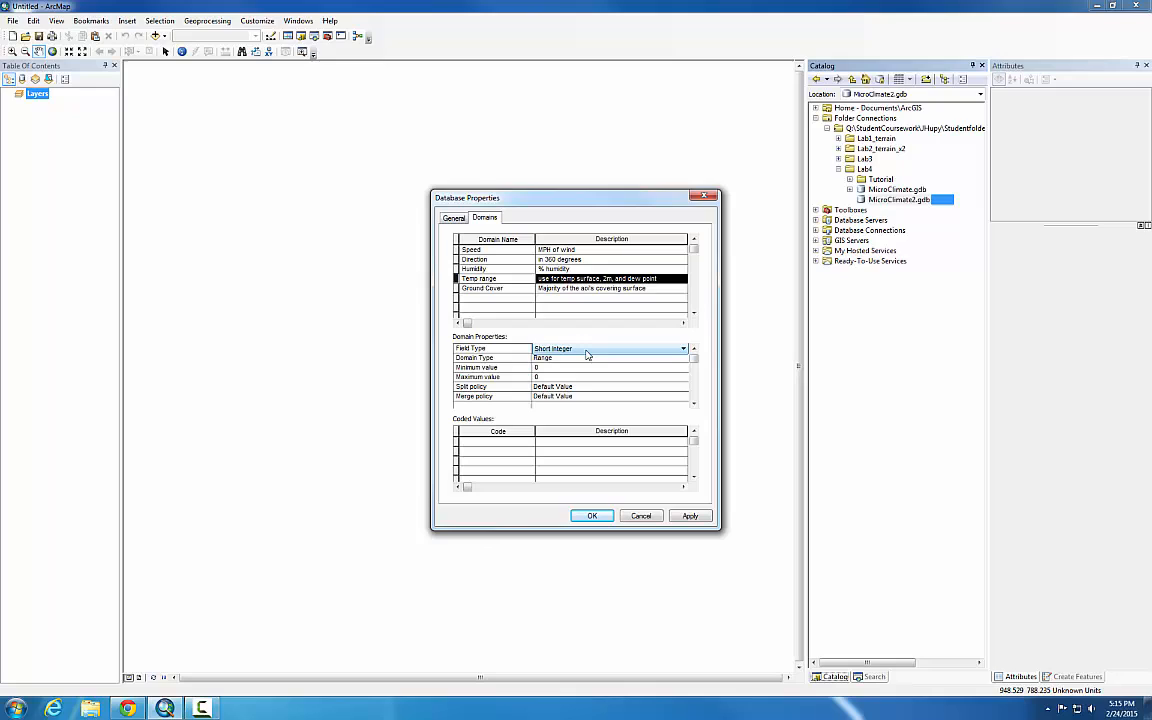
click(541, 367)
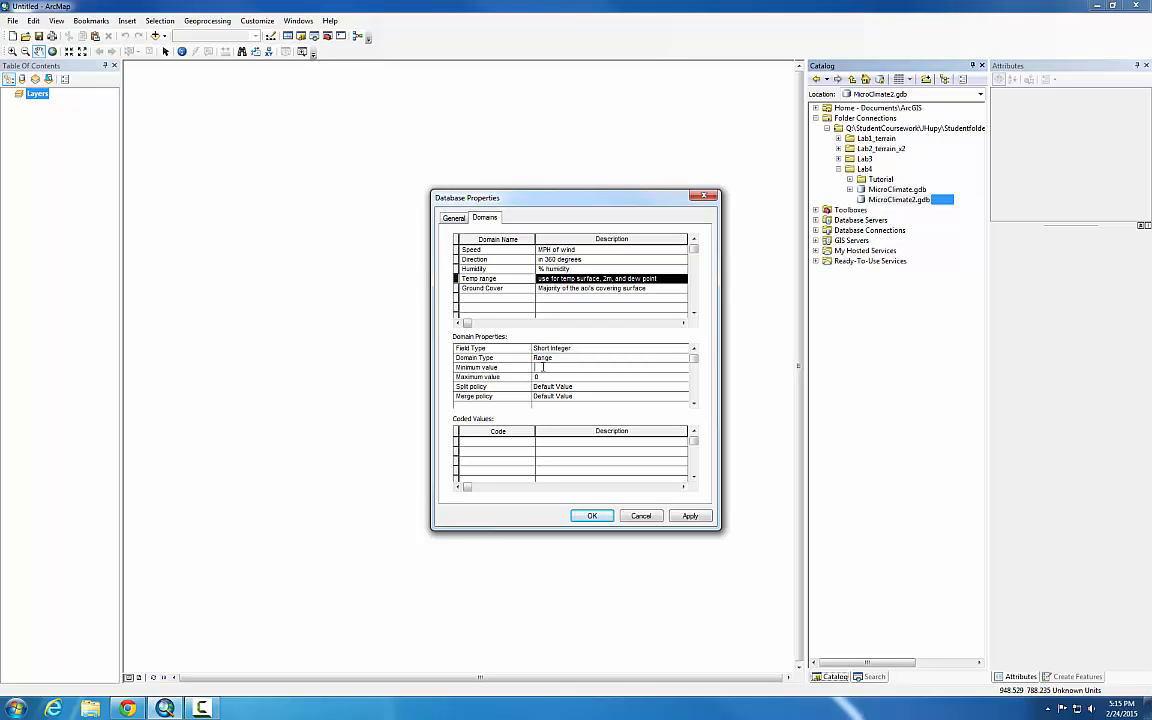
click(545, 377)
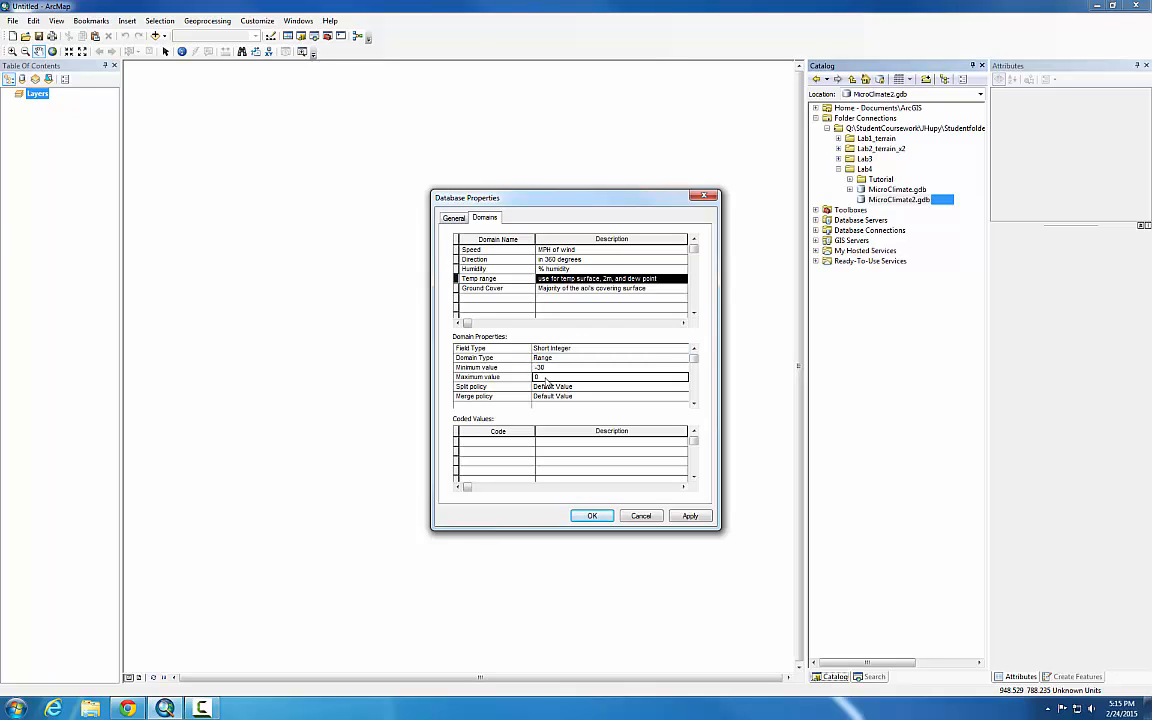
key(BackSpace)
text(60)
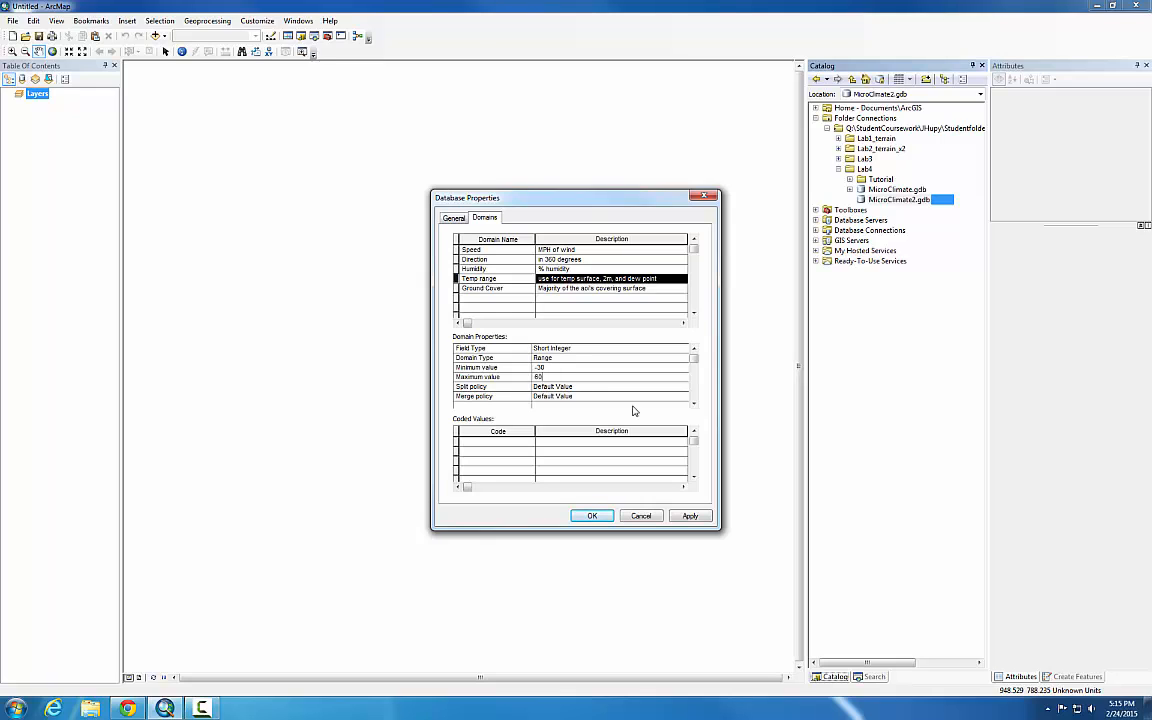
Set the Ground Cover domain's field type to Text
click(490, 288)
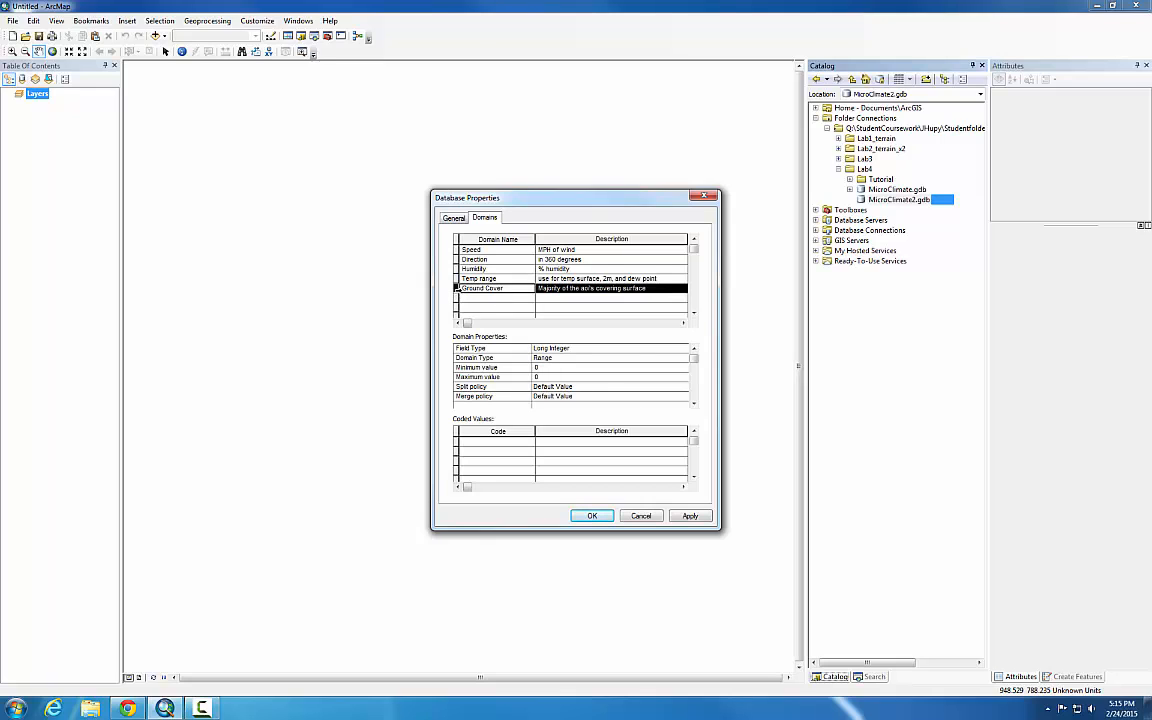
click(630, 348)
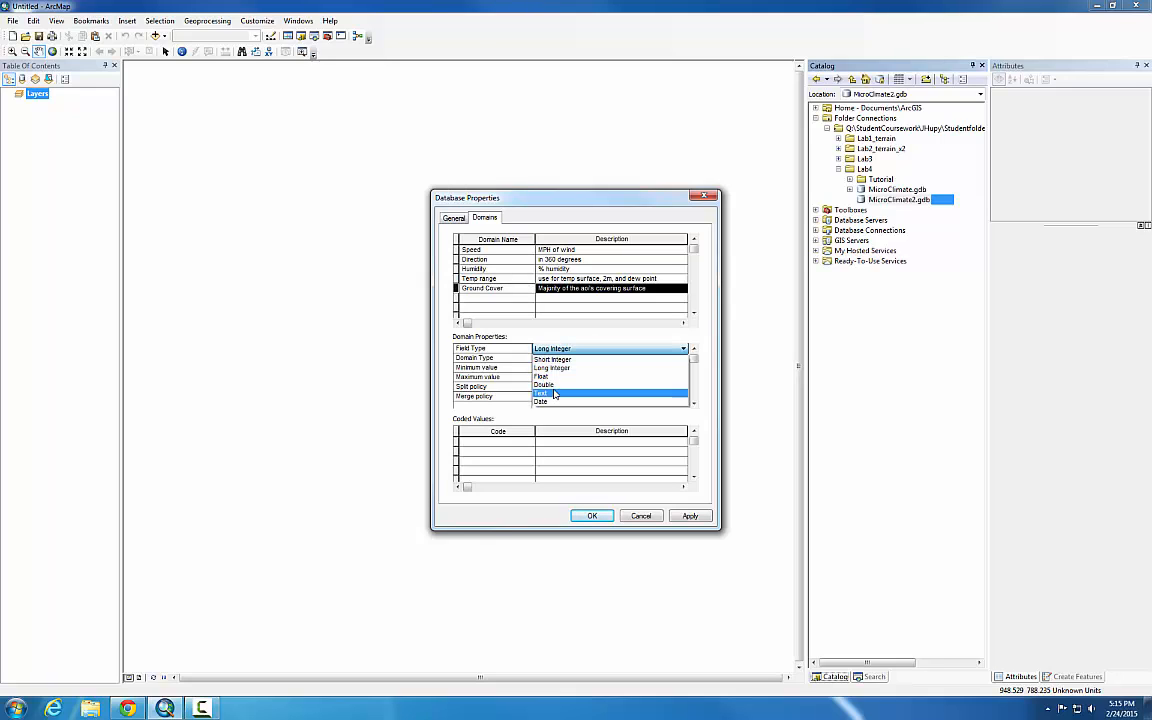
click(548, 393)
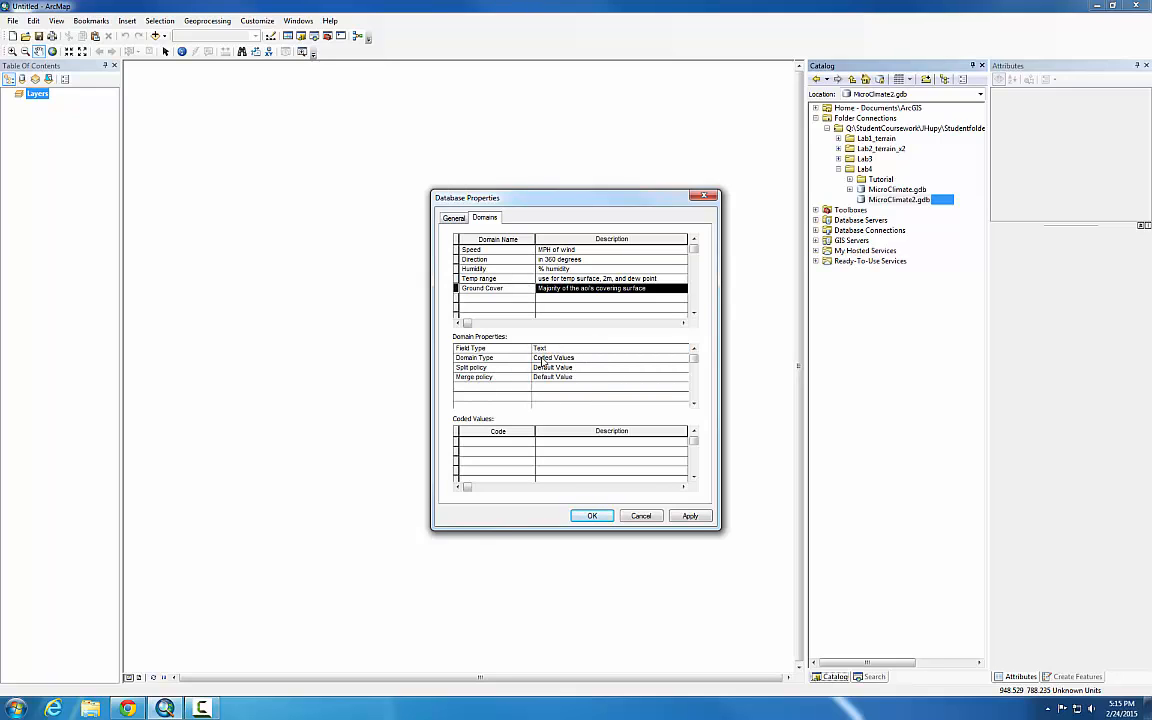
Add the coded value Snow to the Ground Cover domain with the description "More than 50% snow cover"
click(506, 444)
text(Snow)
click(570, 447)
text(MOre)
key(BackSpace)
key(BackSpace)
key(BackSpace)
text(ore than)
text(50% snow cover)
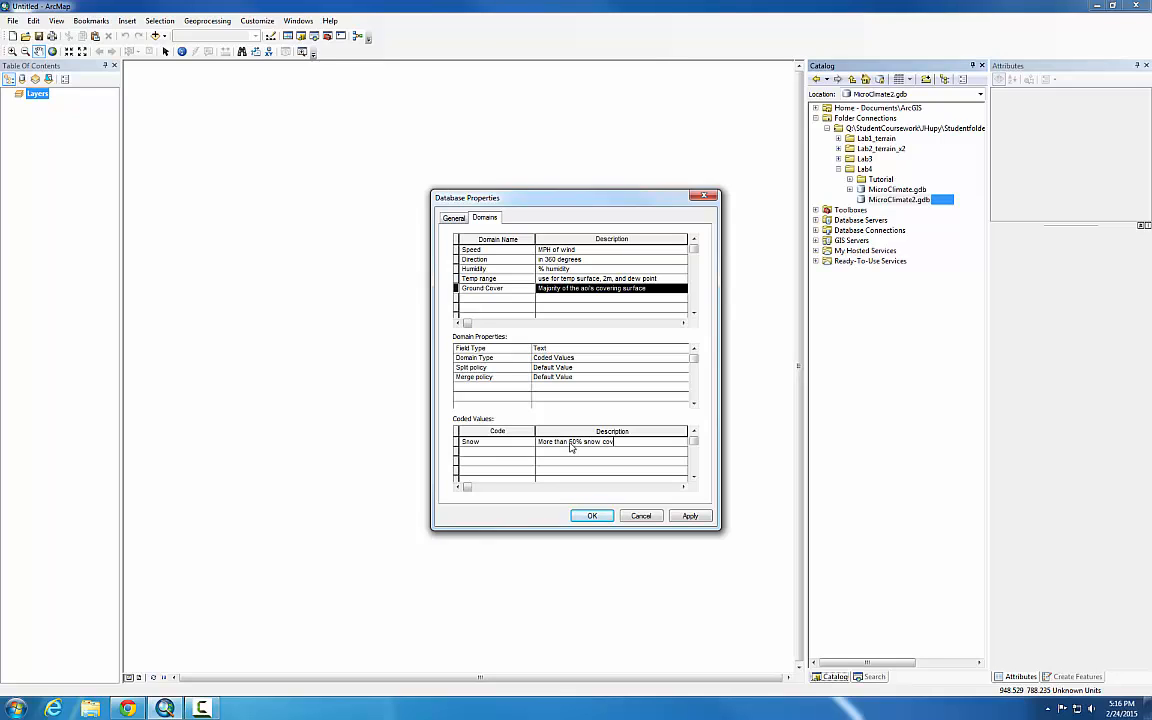
Add the coded values Grass, Concrete, Dirt and Gravel to the Ground Cover domain
click(476, 453)
text(Grass)
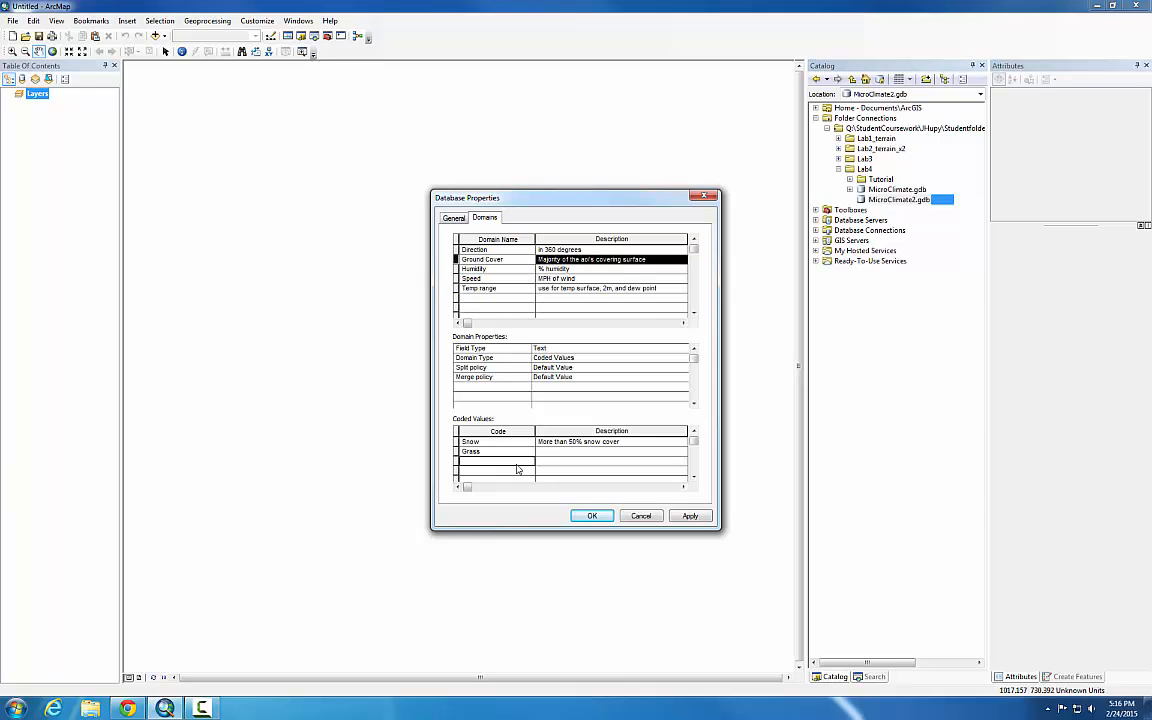
key(Return)
text(Concrete)
click(525, 471)
text(Dirt)
key(Return)
text(Grave)
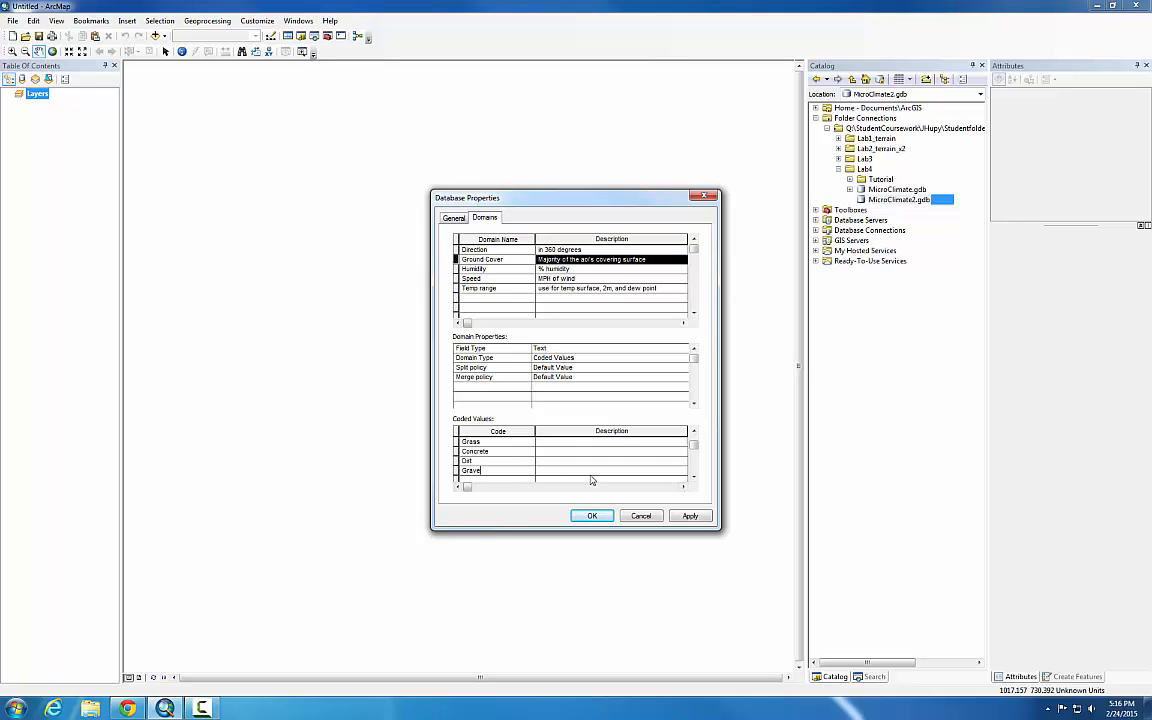
Copy the Snow description "More than 50% snow cover" to the Grass, Concrete, Dirt and Gravel coded values
click(694, 433)
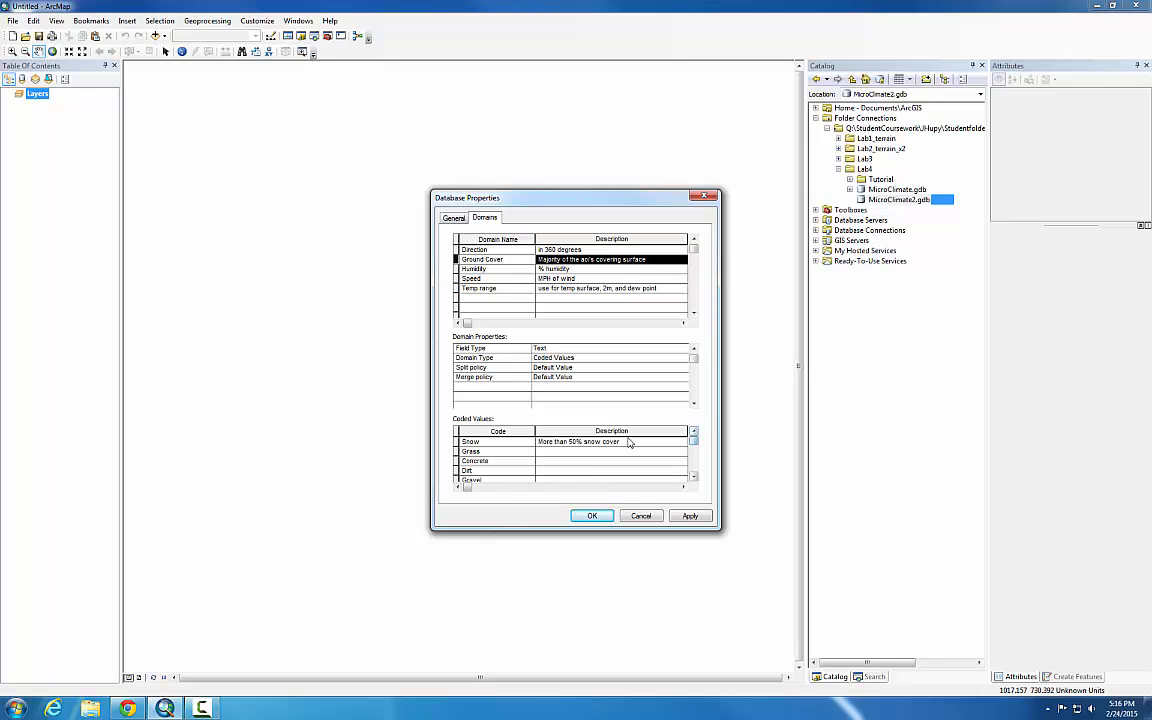
click(622, 443)
click(578, 451)
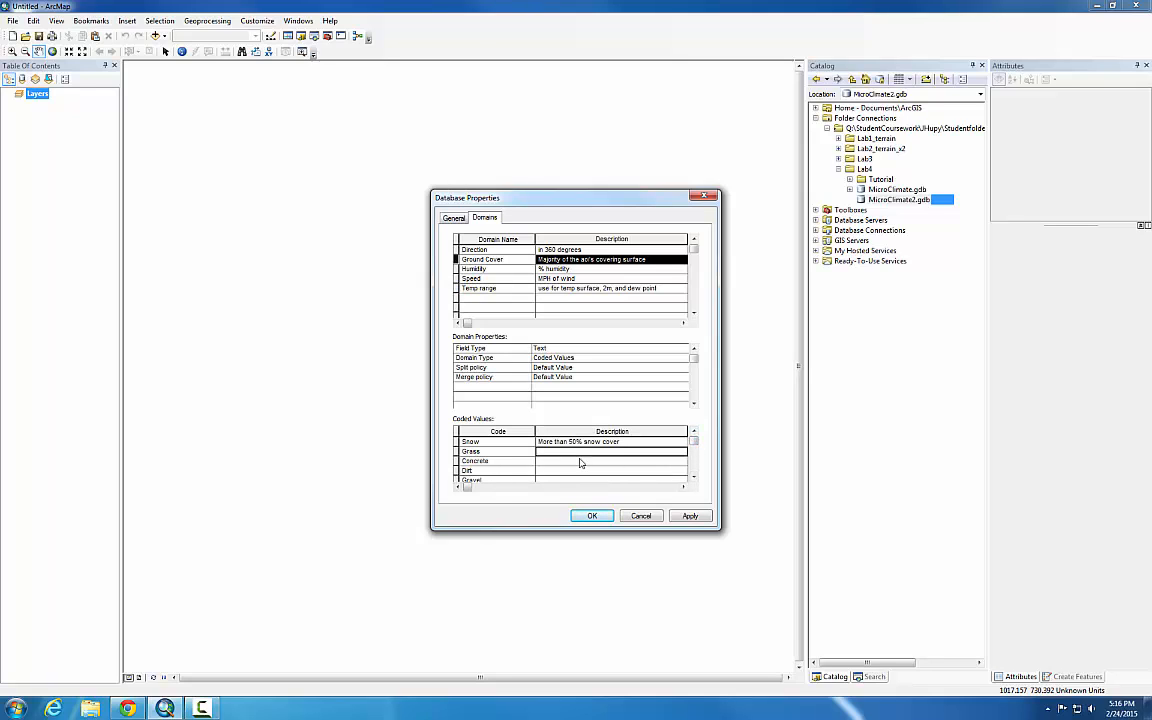
text(More than 50% snow cover)
click(582, 462)
key(ctrl+v)
click(583, 472)
key(ctrl+v)
click(582, 480)
text(More than 50% snow cover)
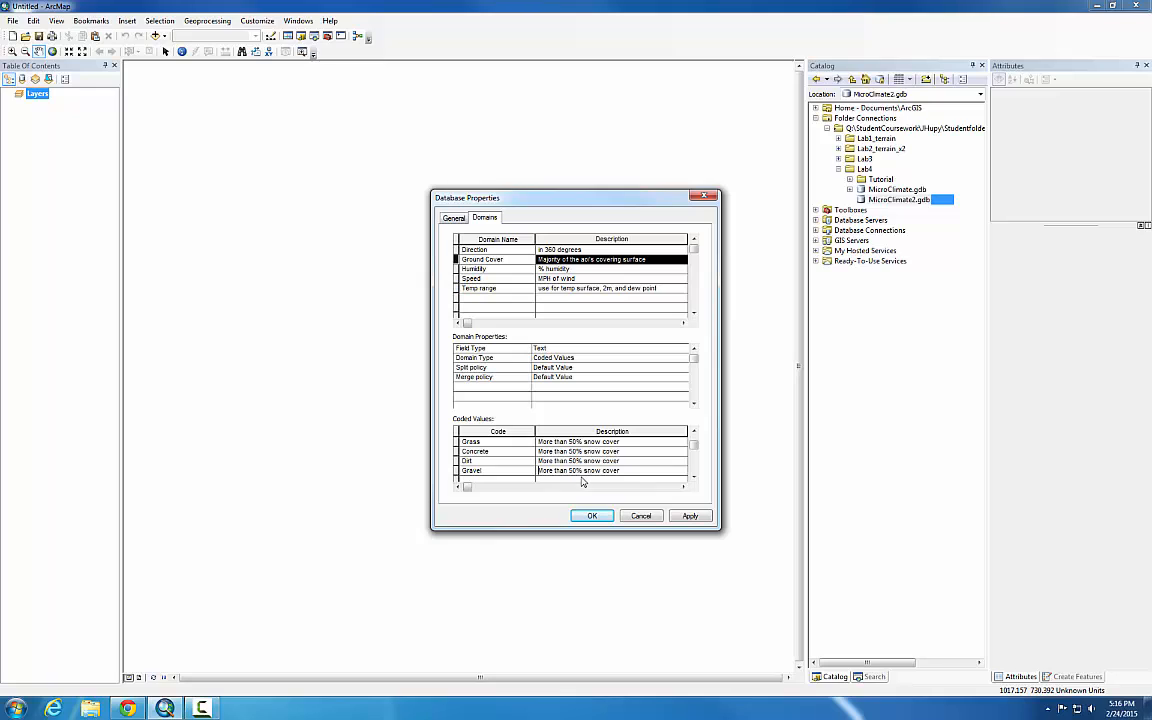
Add the coded value Other with the description "Other ground cover than the listed options"
click(520, 481)
text(Other)
click(609, 475)
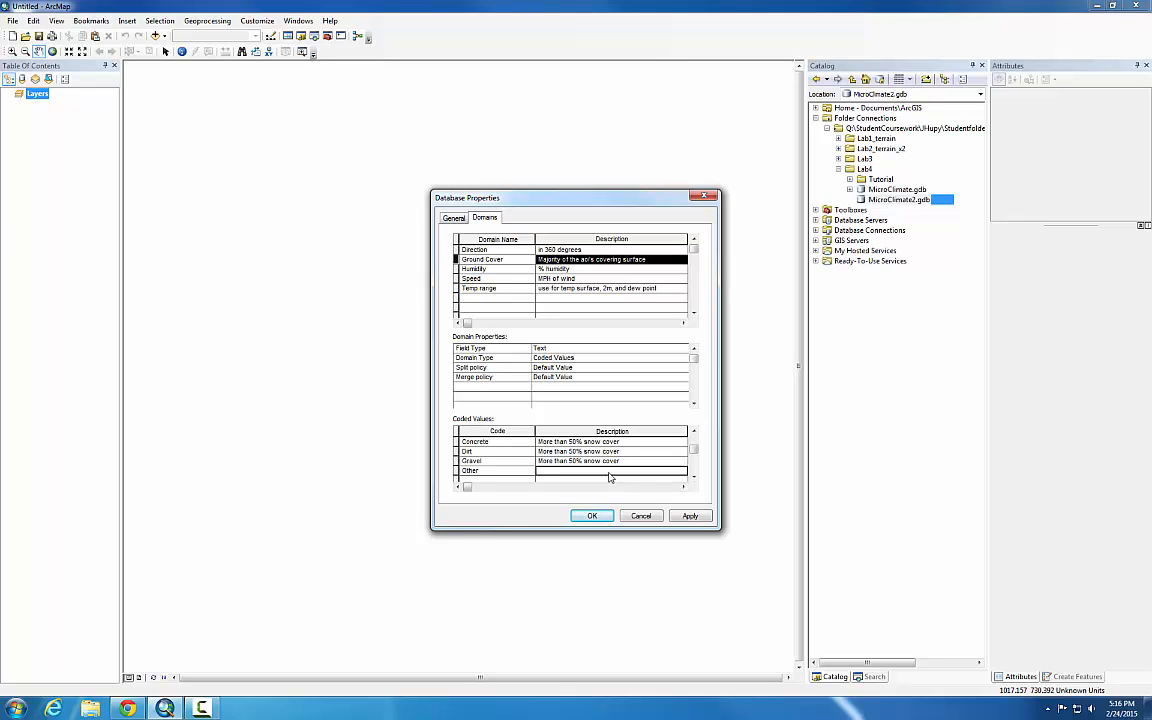
text(Other ground cover than the listed options)
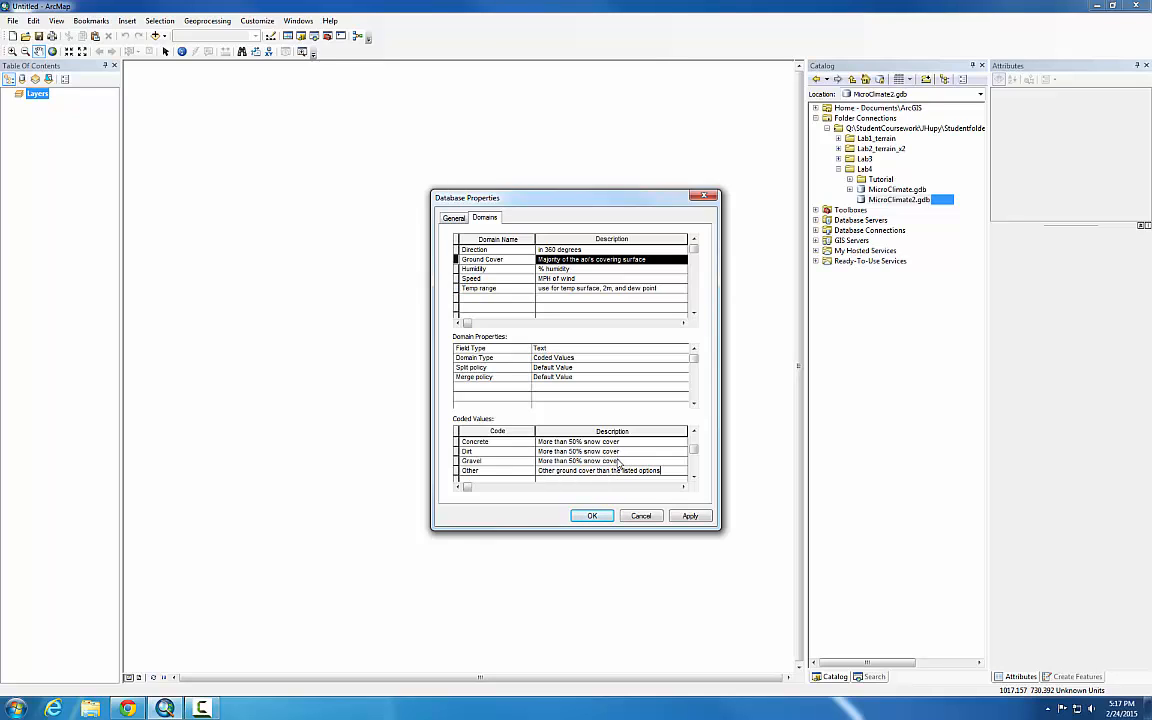
Replace "snow" with "gravel", "dirt" and "concrete" in the descriptions of the Gravel, Dirt and Concrete coded values
double_click(610, 461)
drag(600, 461, 601, 462)
click(600, 462)
key(BackSpace)
key(BackSpace)
key(BackSpace)
key(BackSpace)
text(gravel)
click(602, 452)
key(BackSpace)
key(BackSpace)
key(BackSpace)
text(concrete)
Change the Grass coded value's description to "More than 50% grass cover" and save the geodatabase's domain settings
click(694, 432)
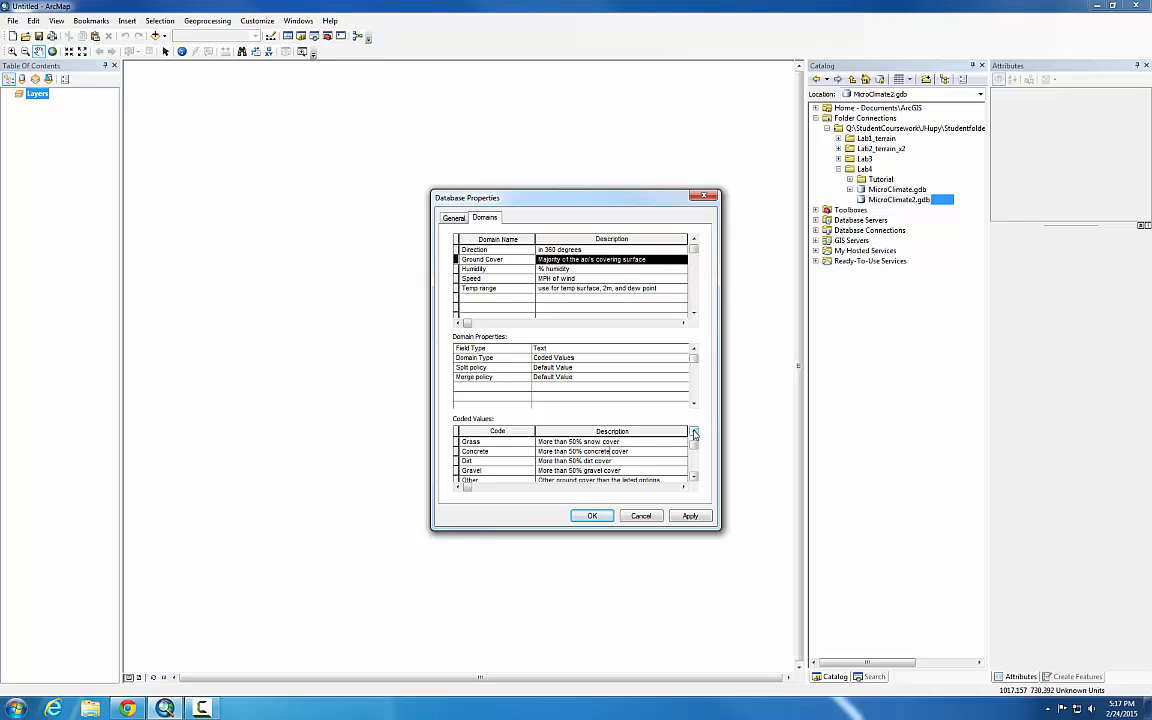
click(694, 432)
click(603, 451)
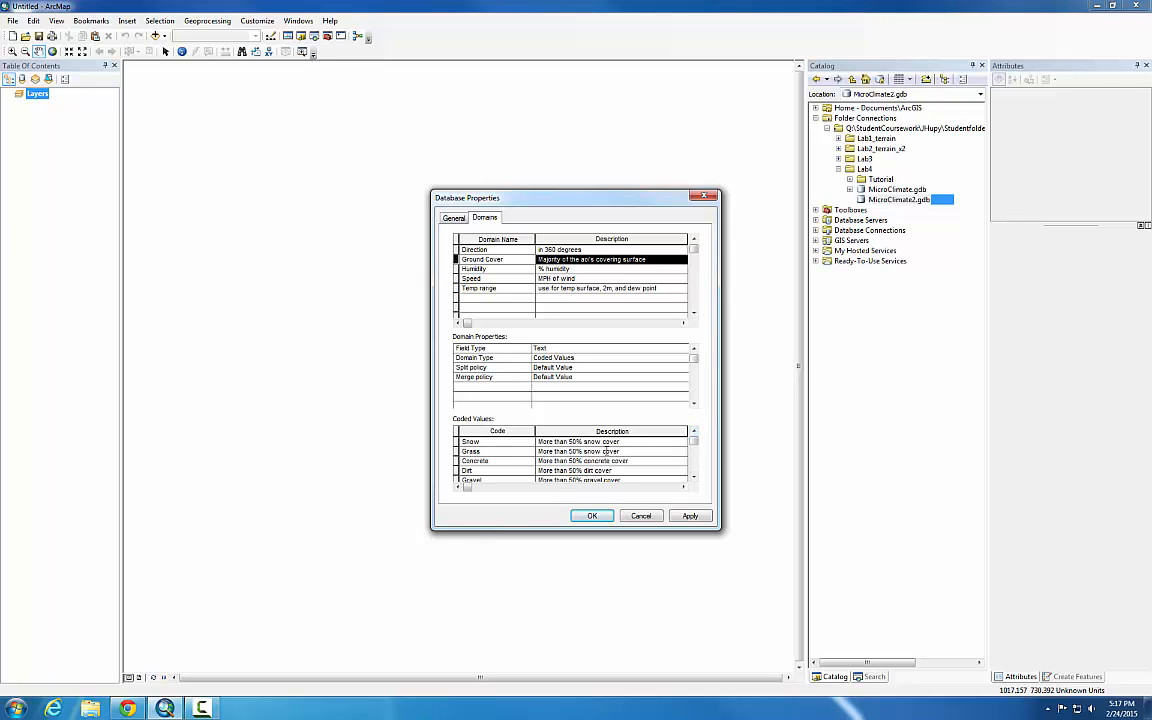
key(BackSpace)
key(BackSpace)
key(BackSpace)
key(BackSpace)
key(BackSpace)
text(grass)
click(457, 249)
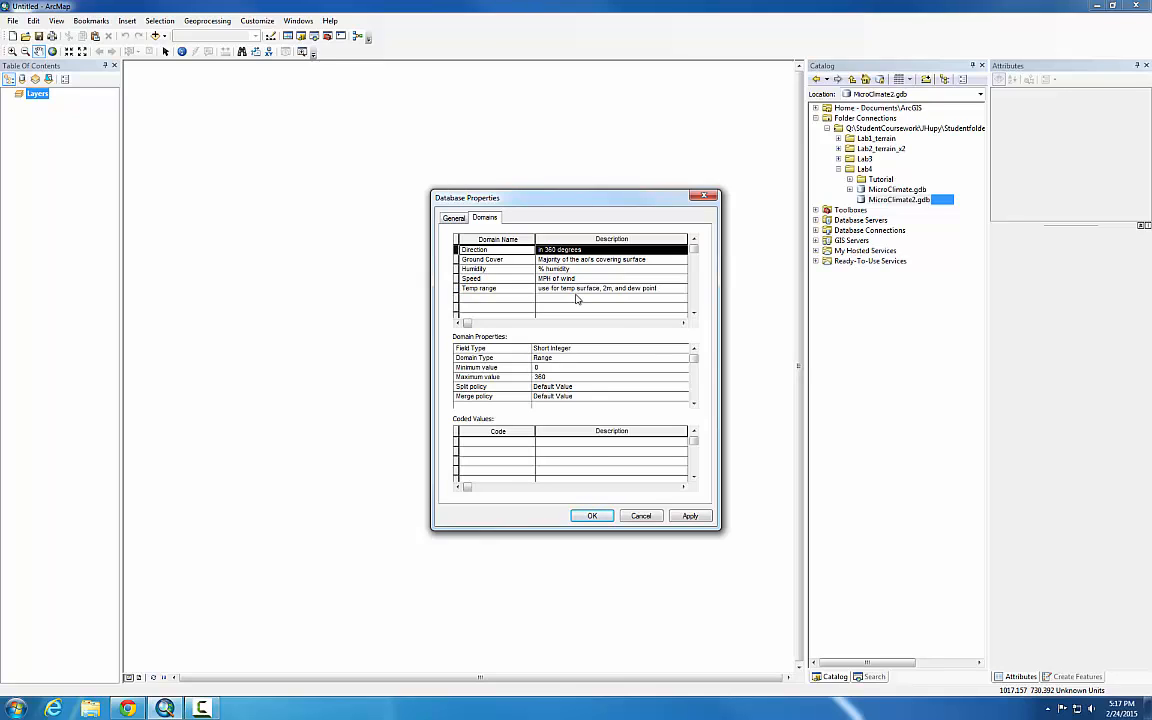
click(592, 516)
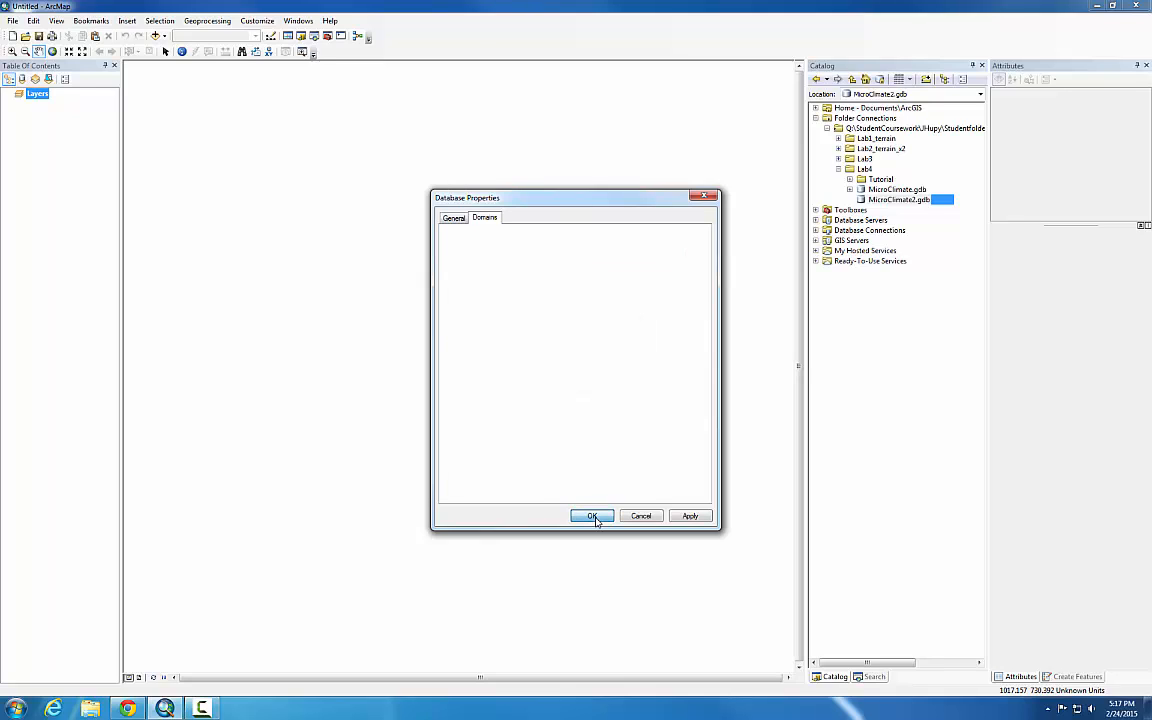
Start a new feature class named MicroClimatePoints in MicroClimate2.gdb, storing Point Features, and proceed to its coordinate system
click(903, 200)
right_click(903, 201)
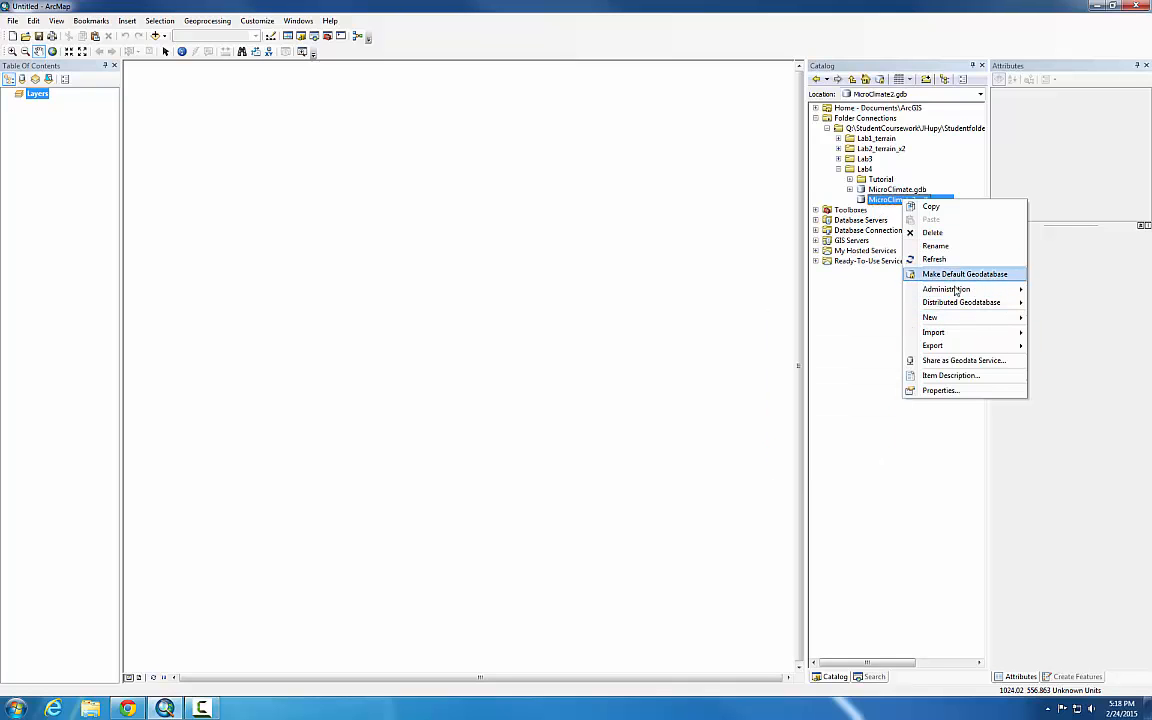
mouse_move(945, 317)
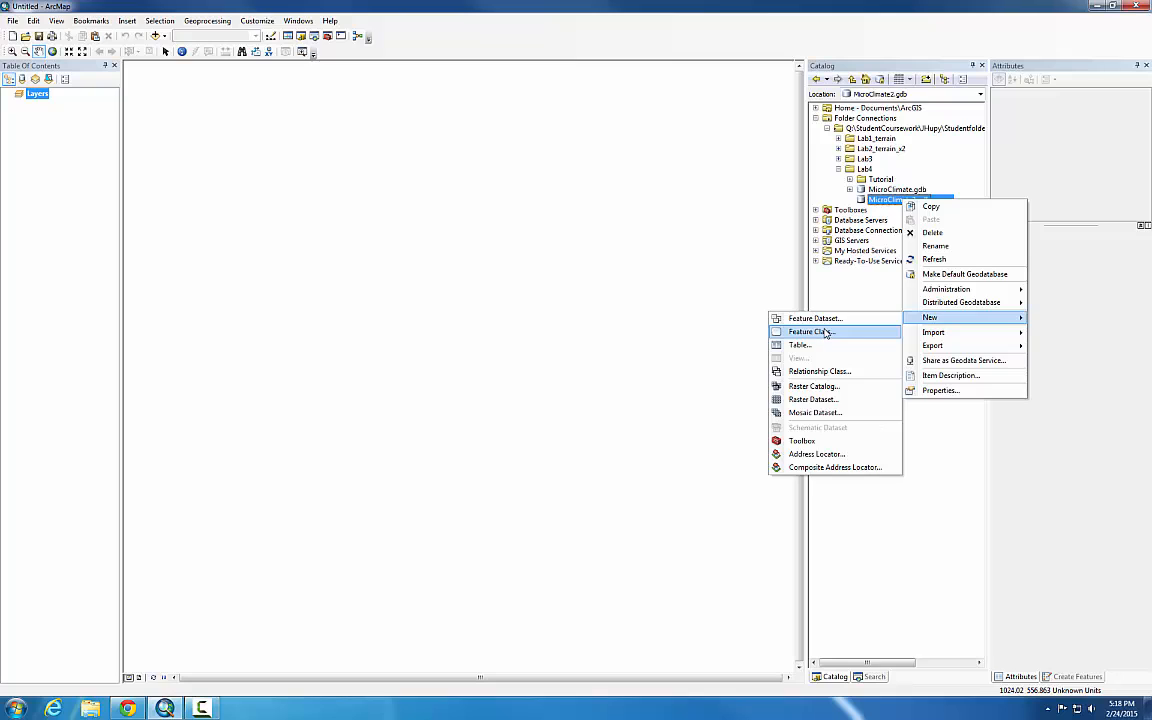
click(872, 331)
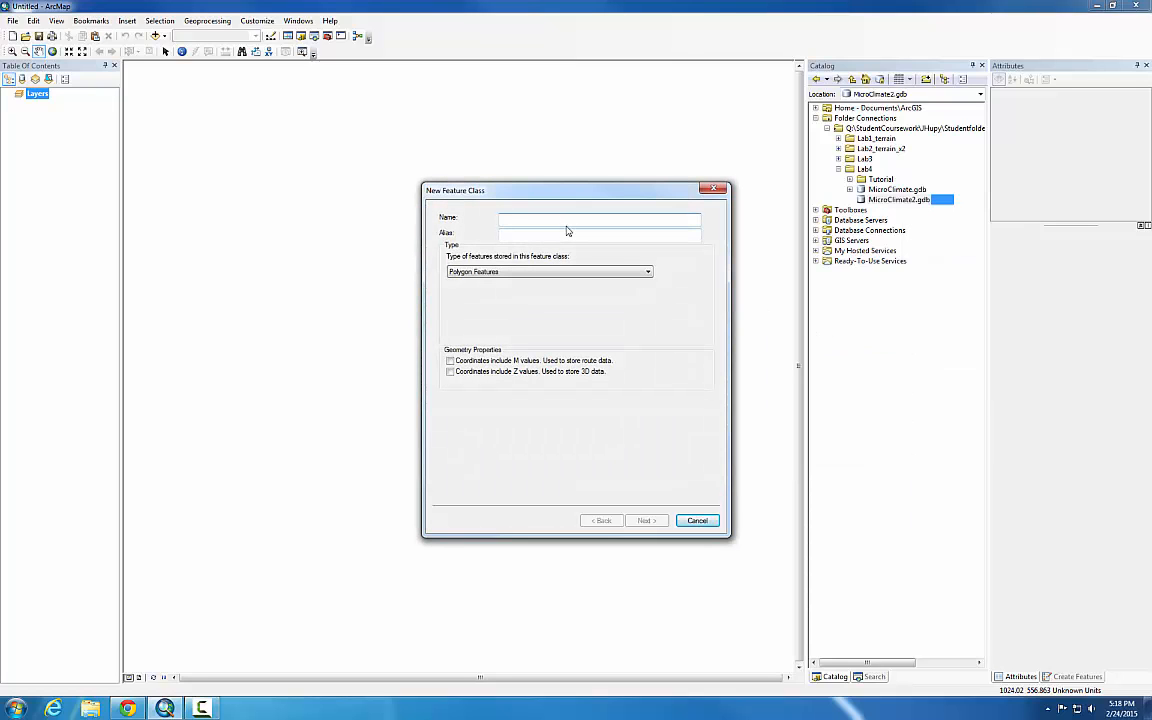
text(Micro)
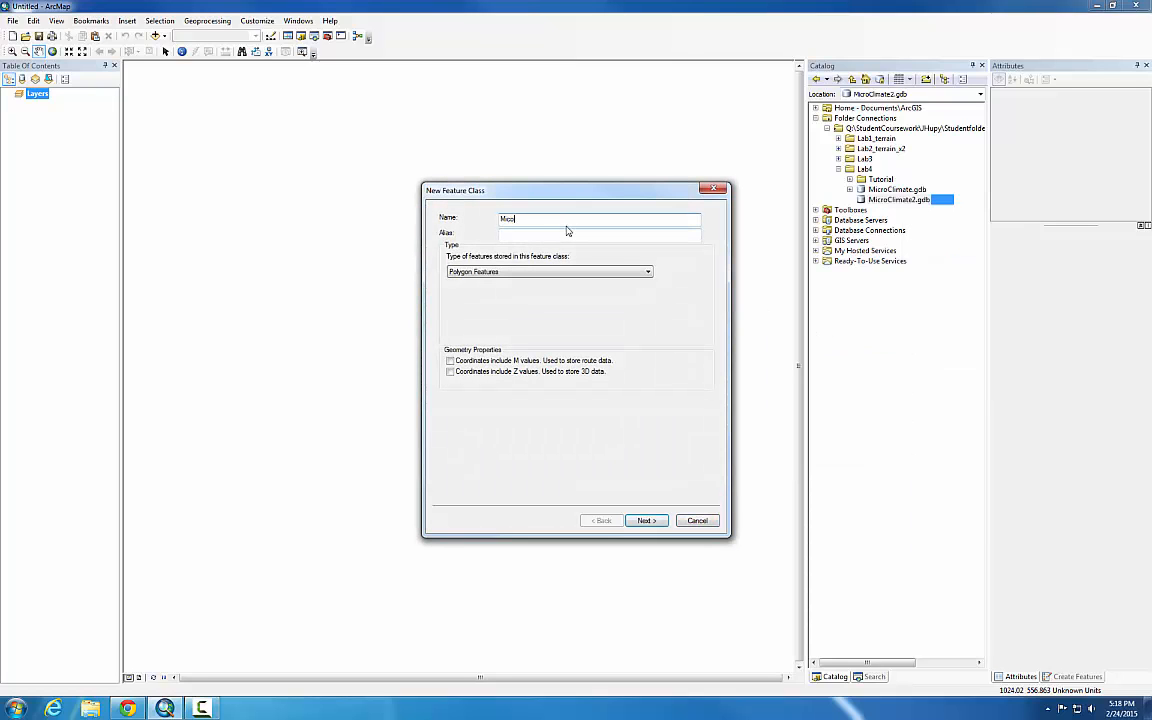
text(ClimatePoints)
click(605, 271)
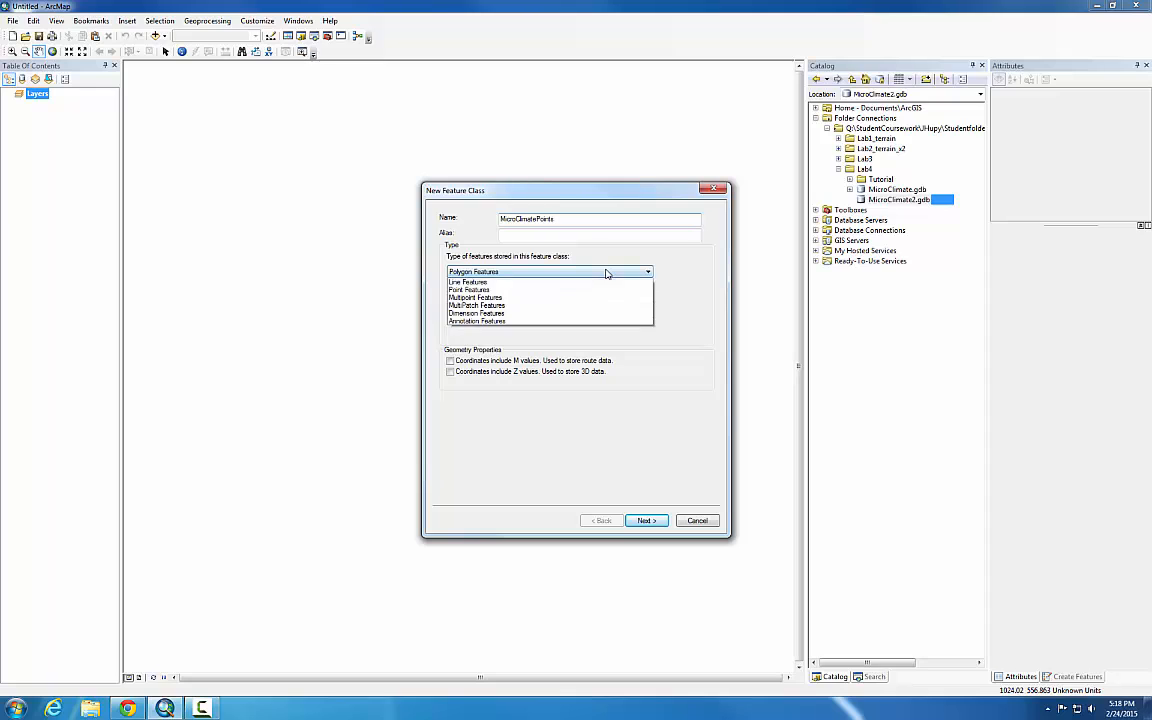
click(502, 298)
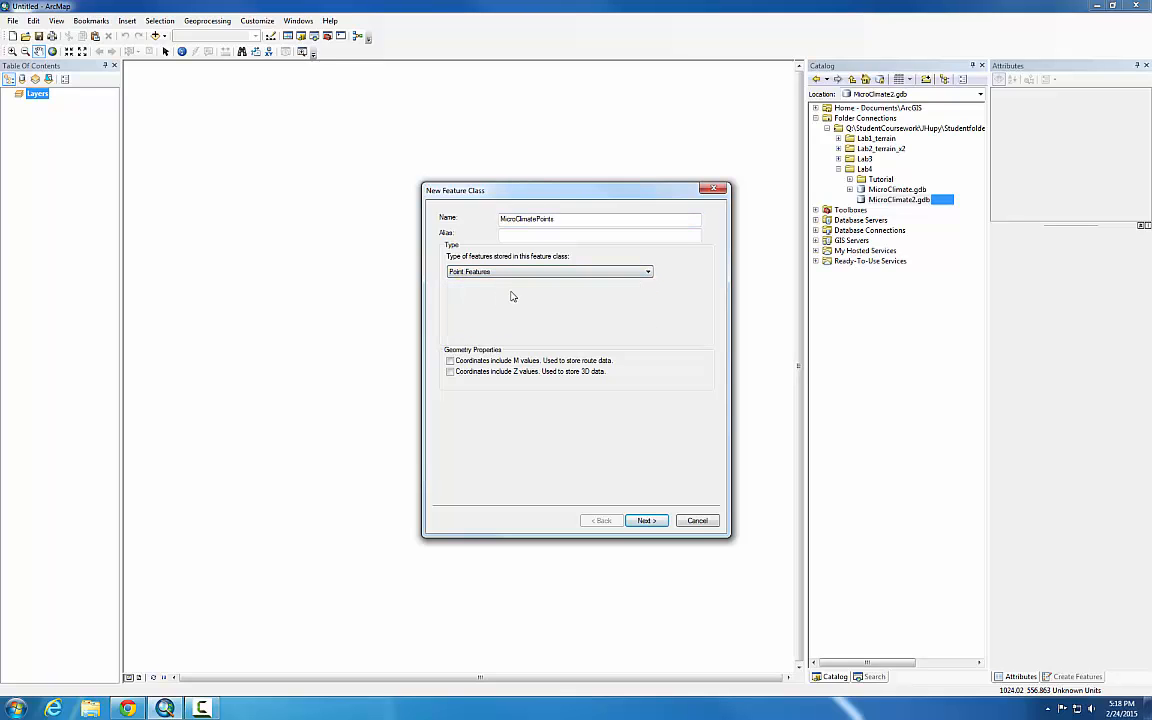
click(645, 521)
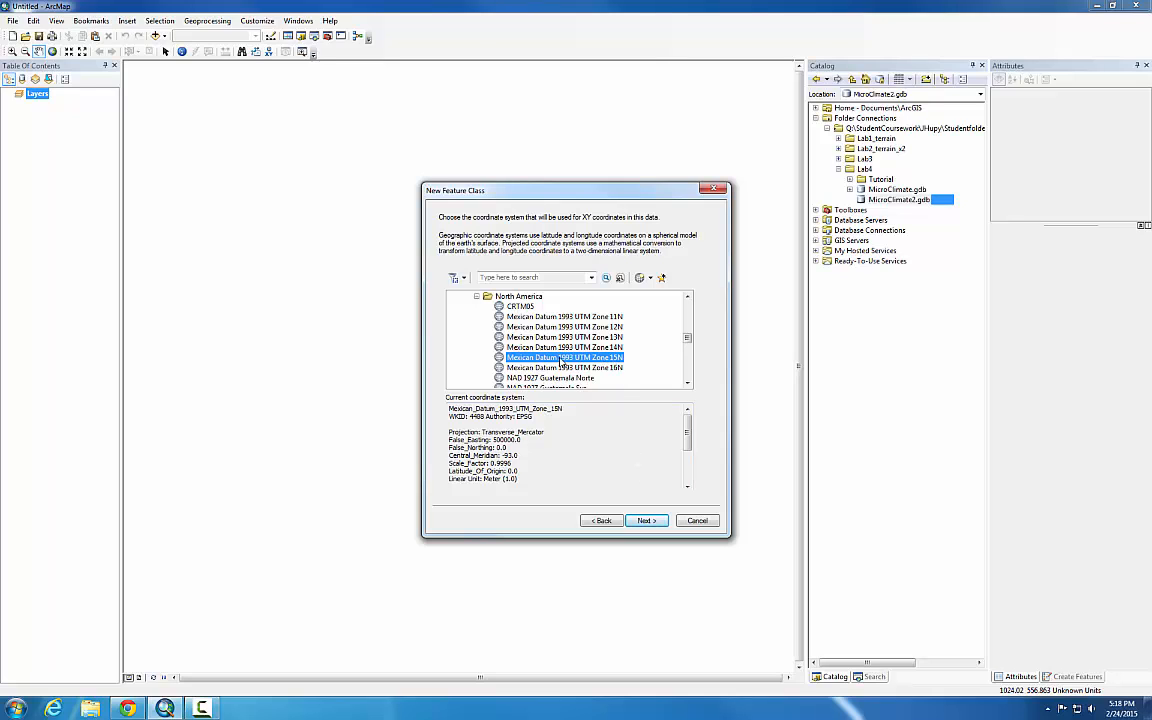
Search the coordinate systems for "utm" and assign WGS 1984 UTM Zone 15N to the new feature class
click(515, 278)
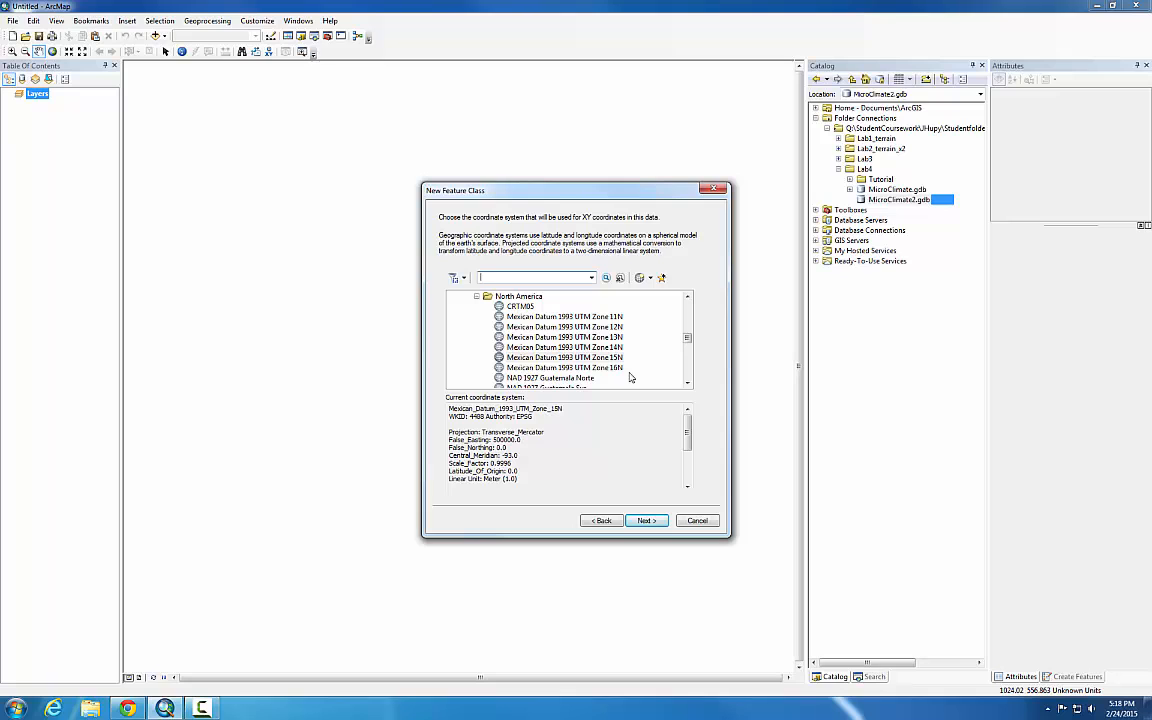
mouse_move(688, 340)
mouse_down()
mouse_move(688, 359)
mouse_move(688, 320)
mouse_up()
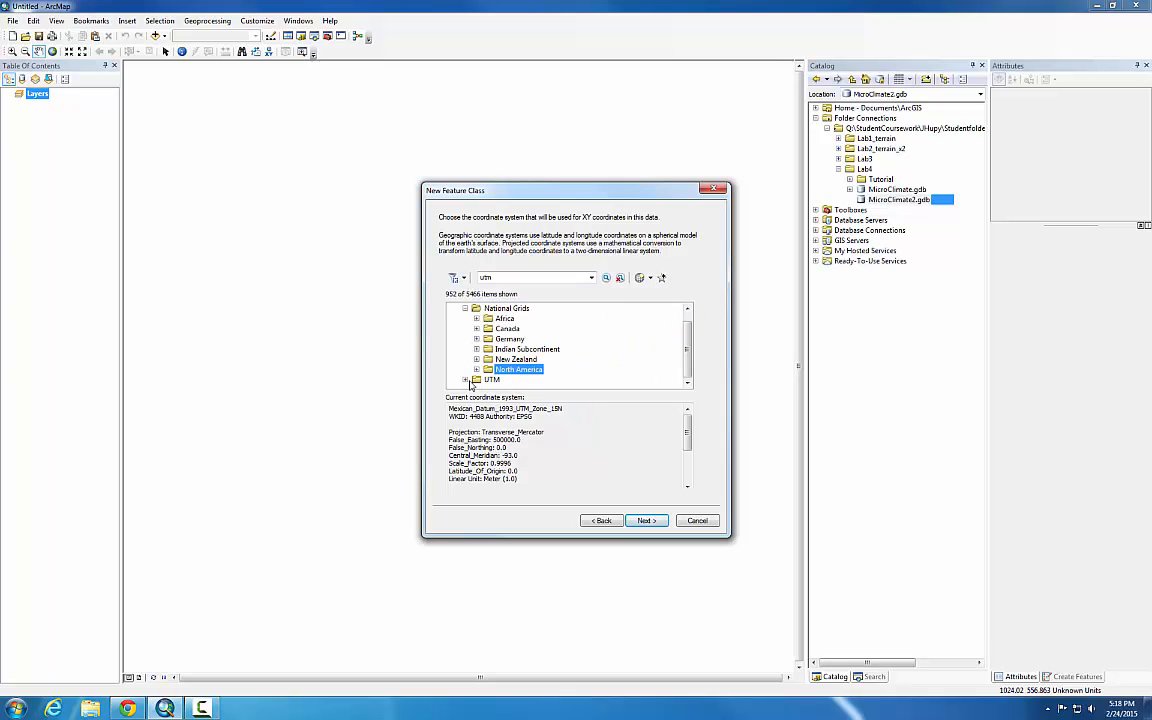
click(466, 380)
scroll(479, 375, down, 5)
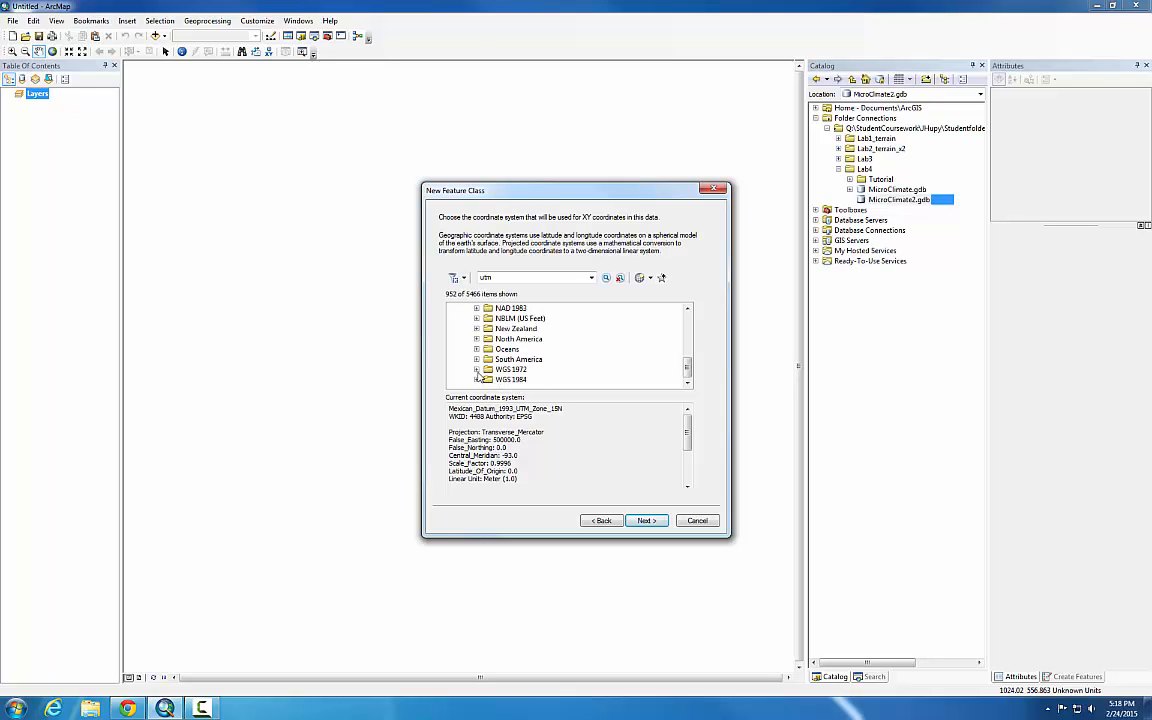
click(476, 379)
click(487, 369)
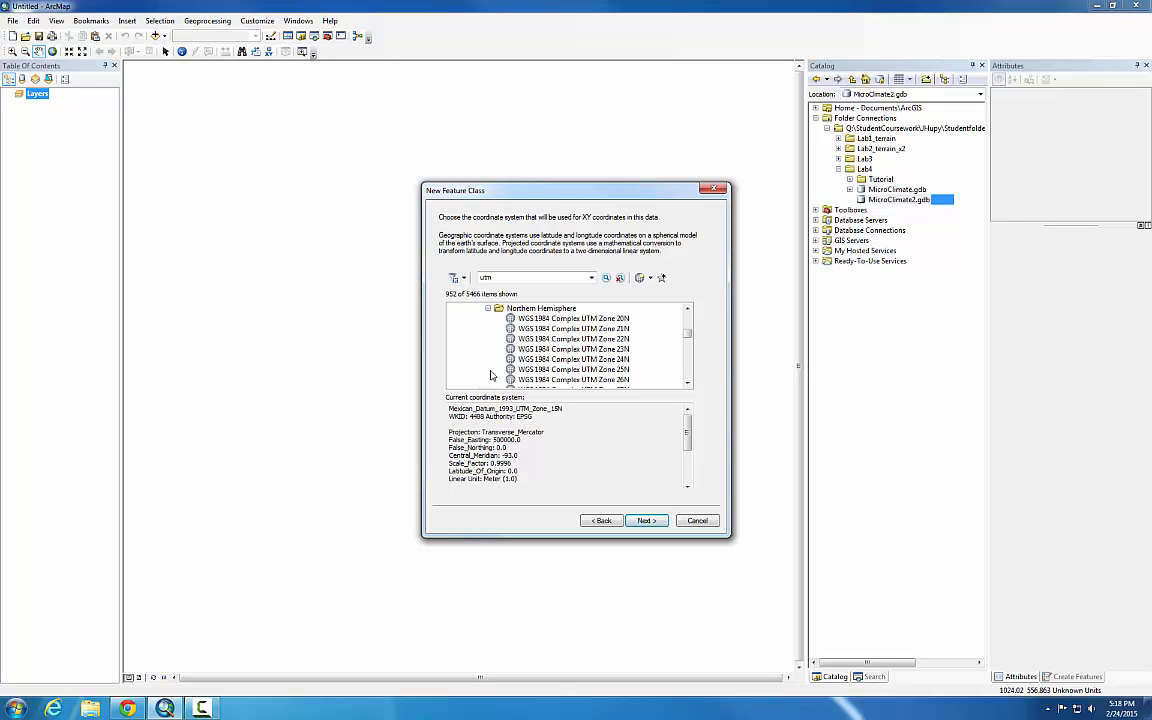
scroll(530, 370, down, 1)
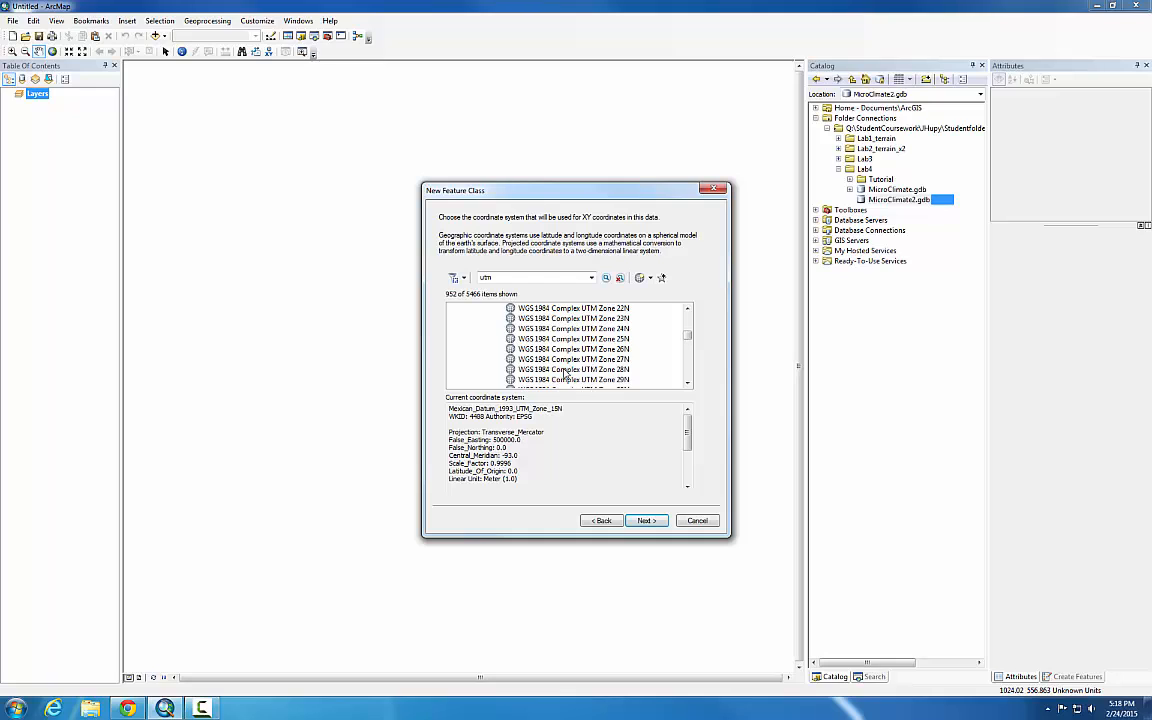
scroll(565, 374, down, 10)
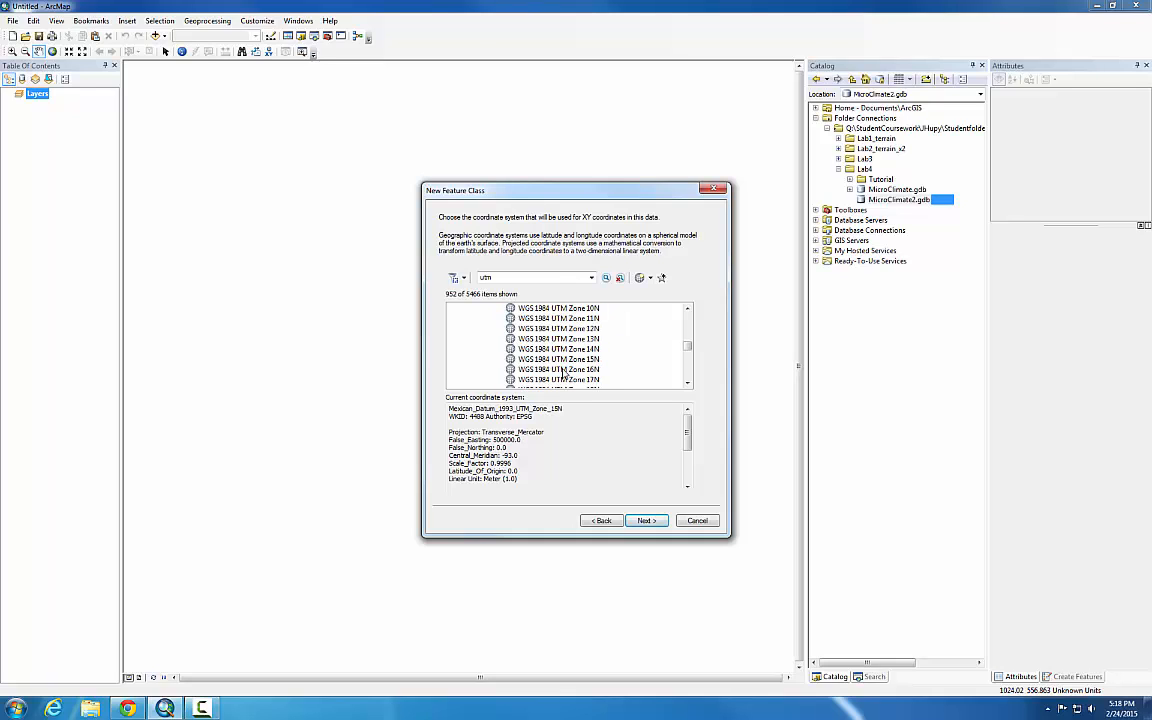
scroll(565, 374, down, 1)
click(558, 328)
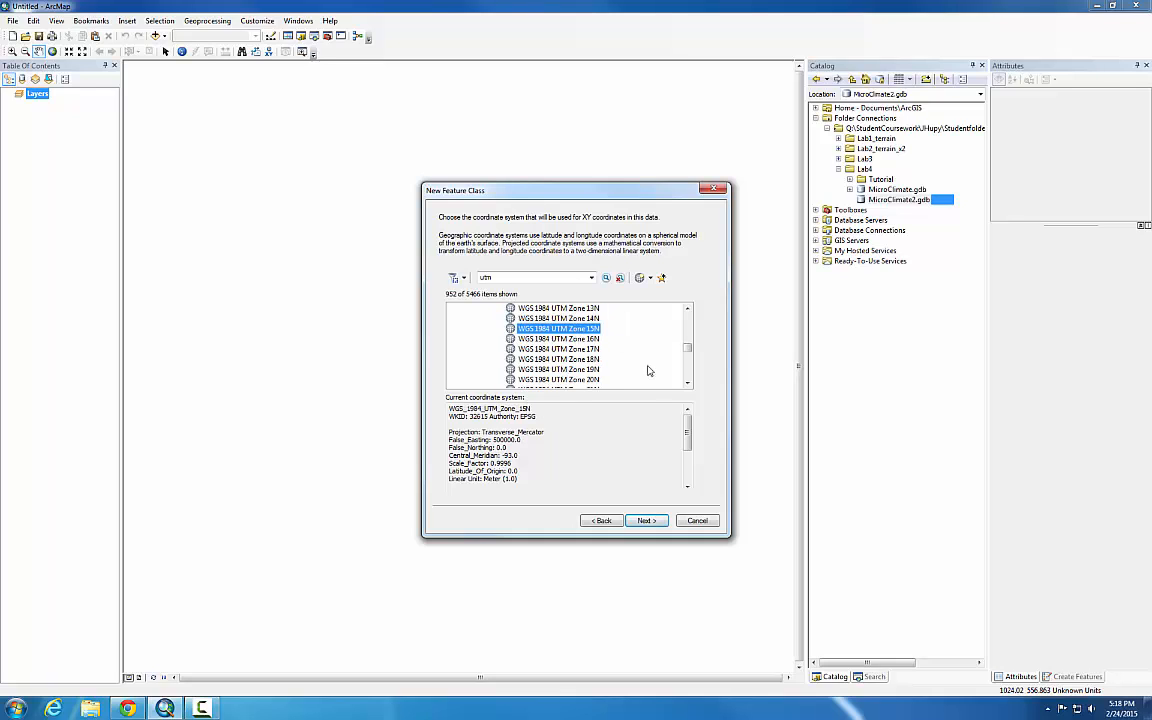
click(645, 521)
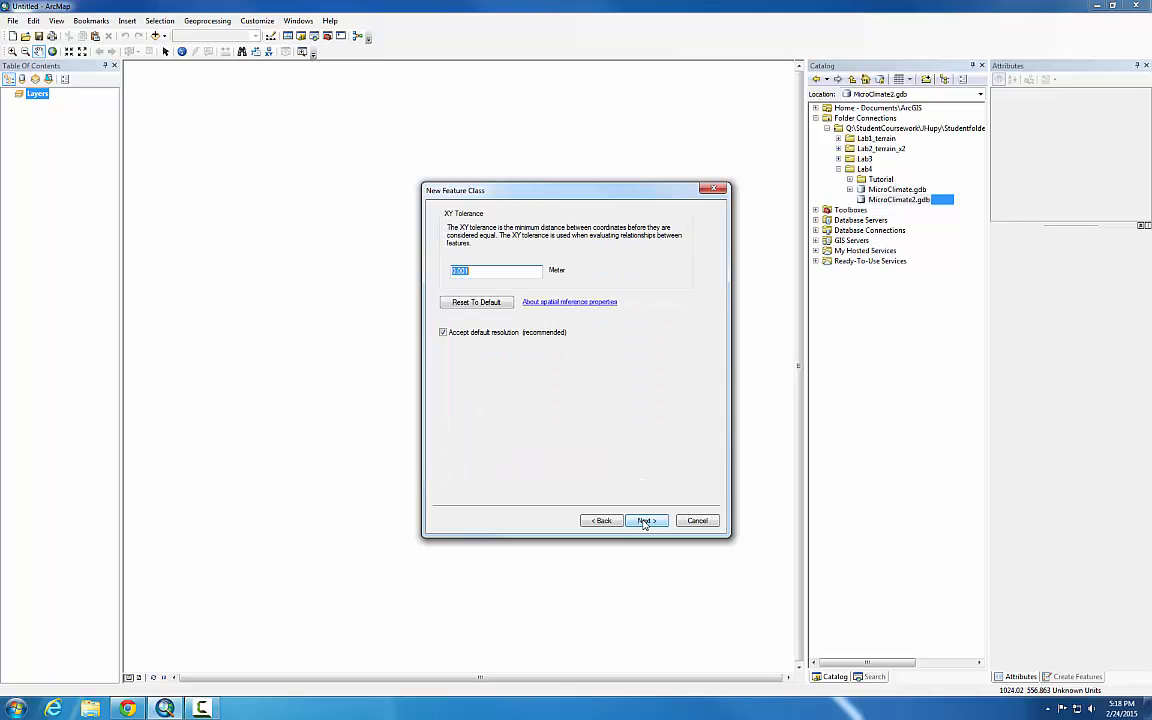
Accept the default XY tolerance and storage configuration, and add a WindSpeed field with the Short Integer data type
click(644, 521)
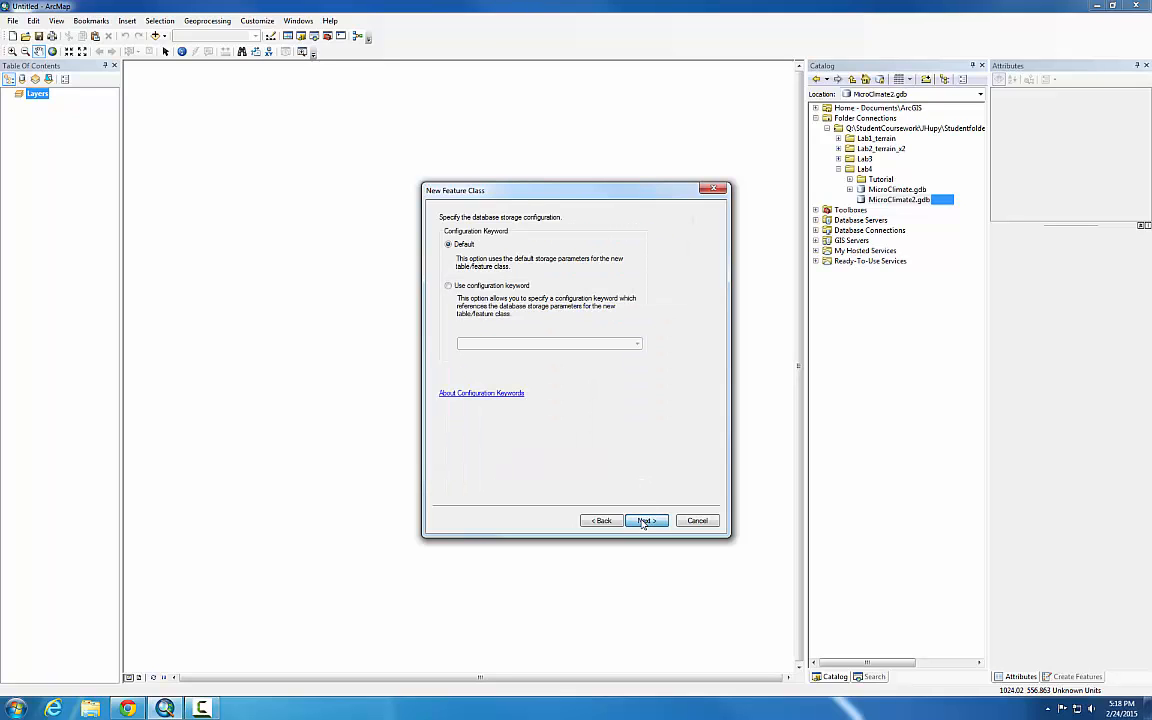
click(644, 521)
click(555, 257)
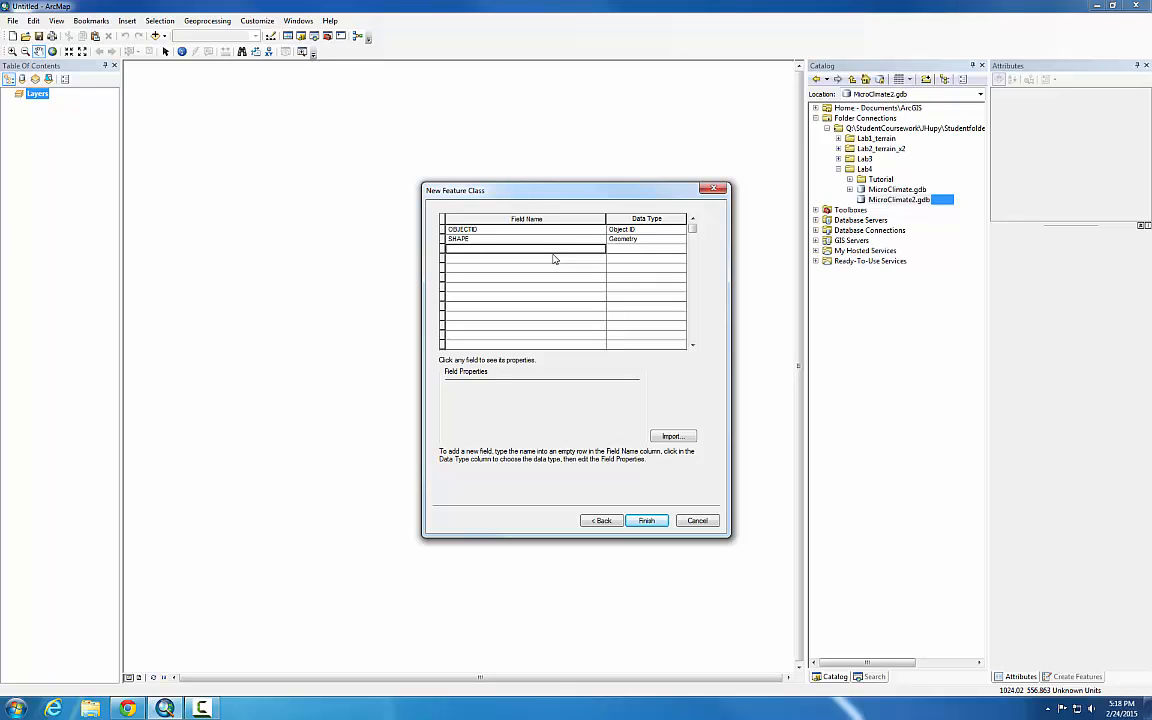
text(WindSpeed)
click(615, 251)
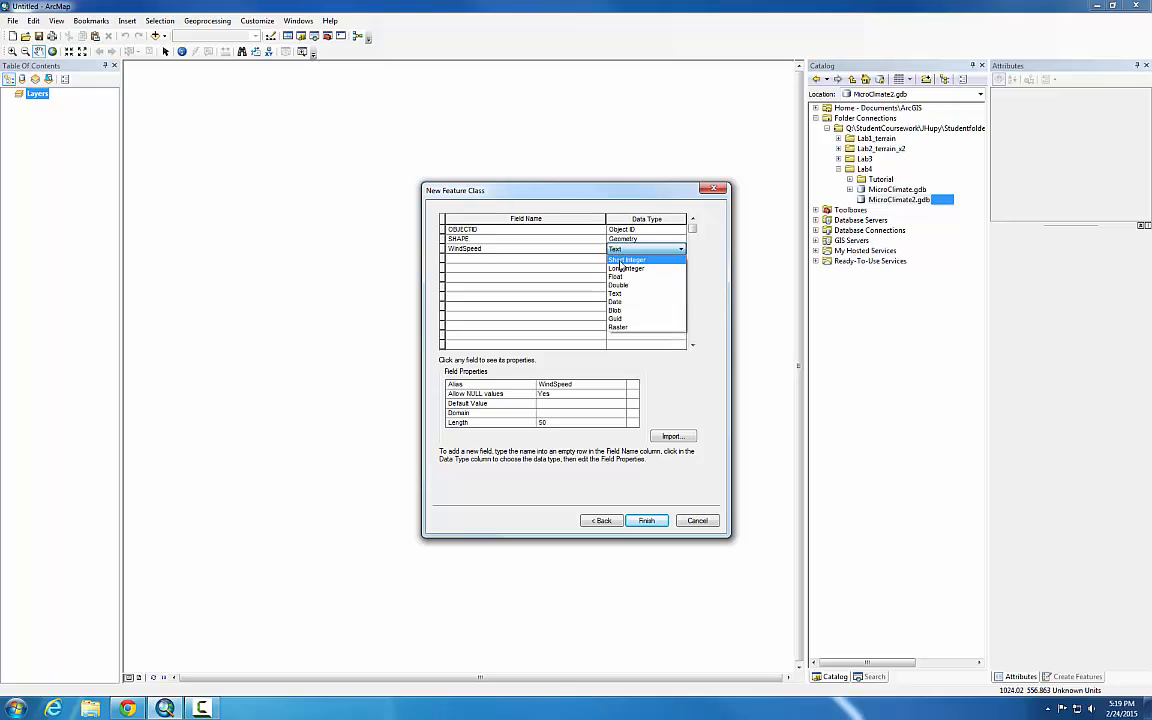
click(618, 260)
Add the fields WindDirection and Humidity to the feature class, both with the Short Integer data type
click(541, 260)
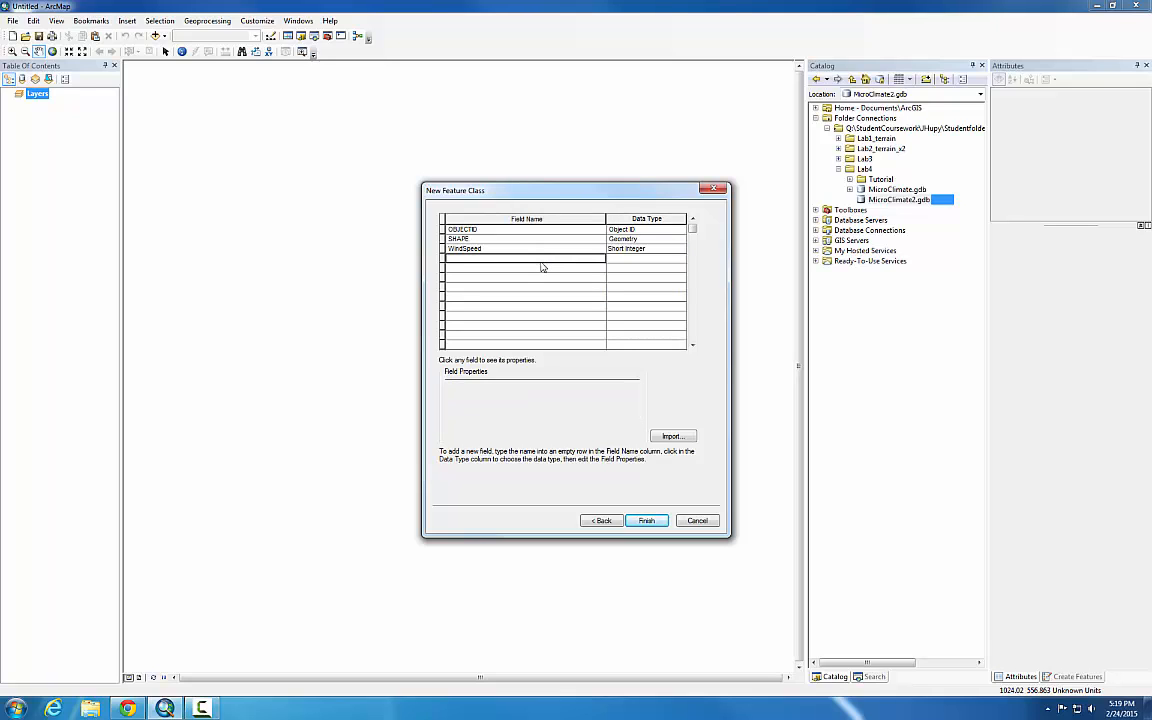
text(WindDirection)
click(617, 260)
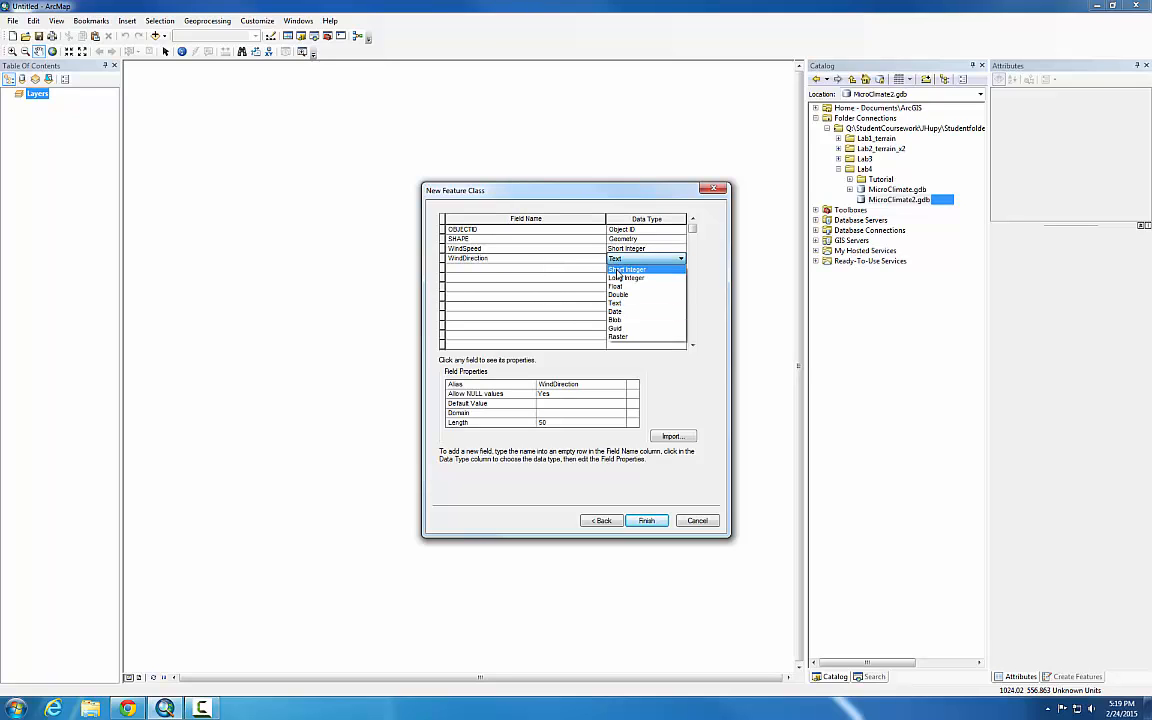
click(620, 270)
click(562, 270)
text(A)
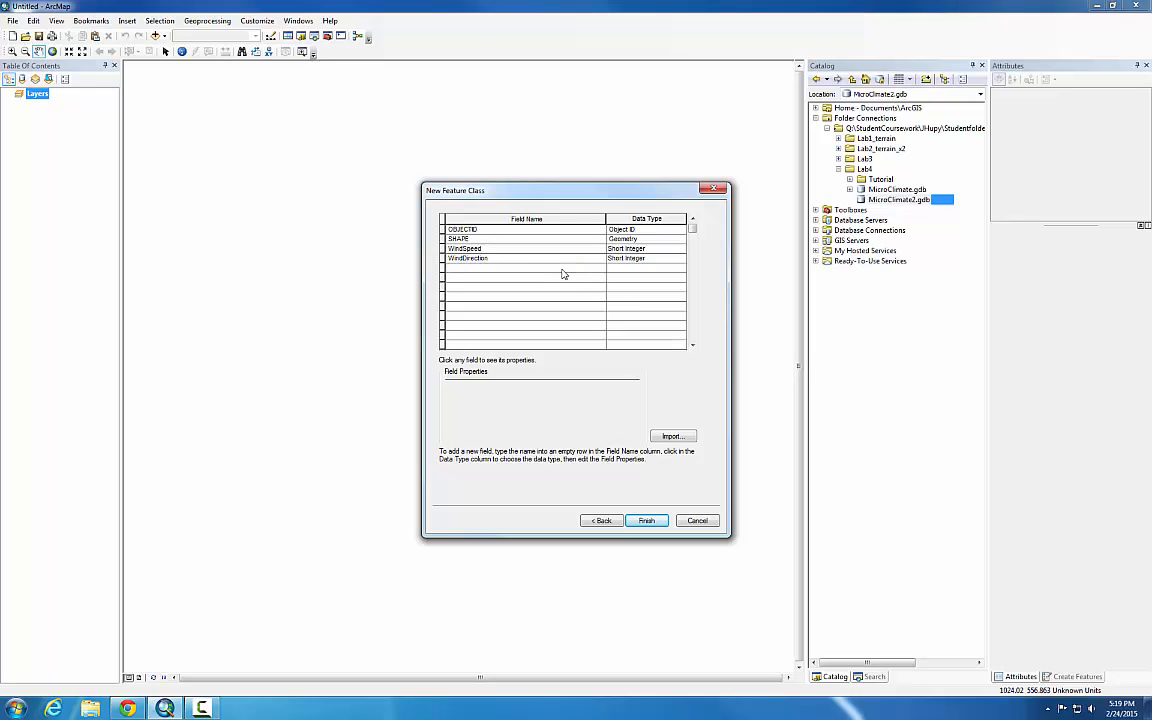
text(Humidity)
click(640, 267)
click(630, 279)
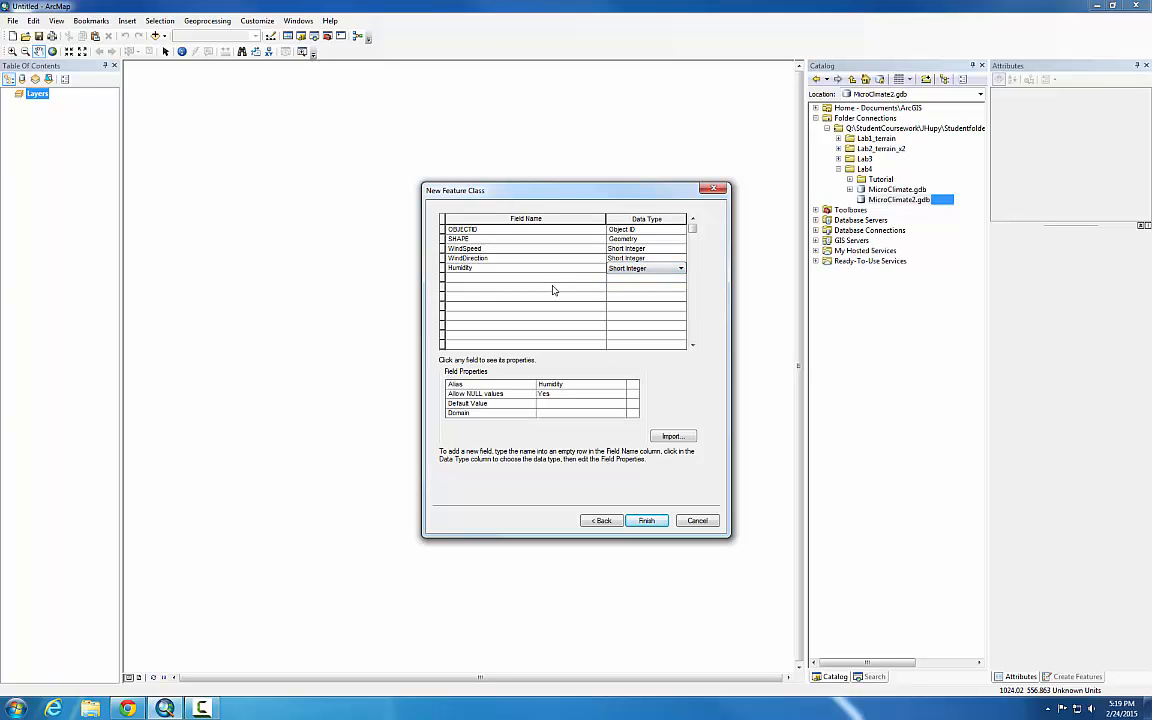
Add DewPoint and TempSurf fields below Humidity, each as a Short Integer
click(555, 280)
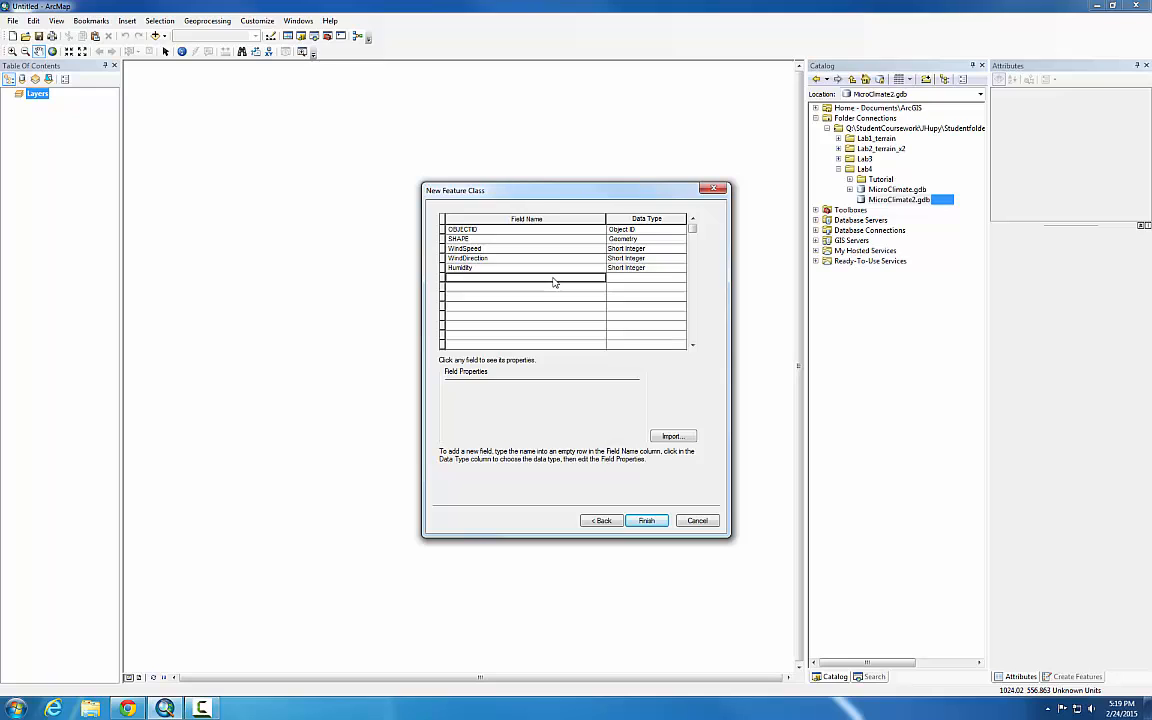
text(DewPoint)
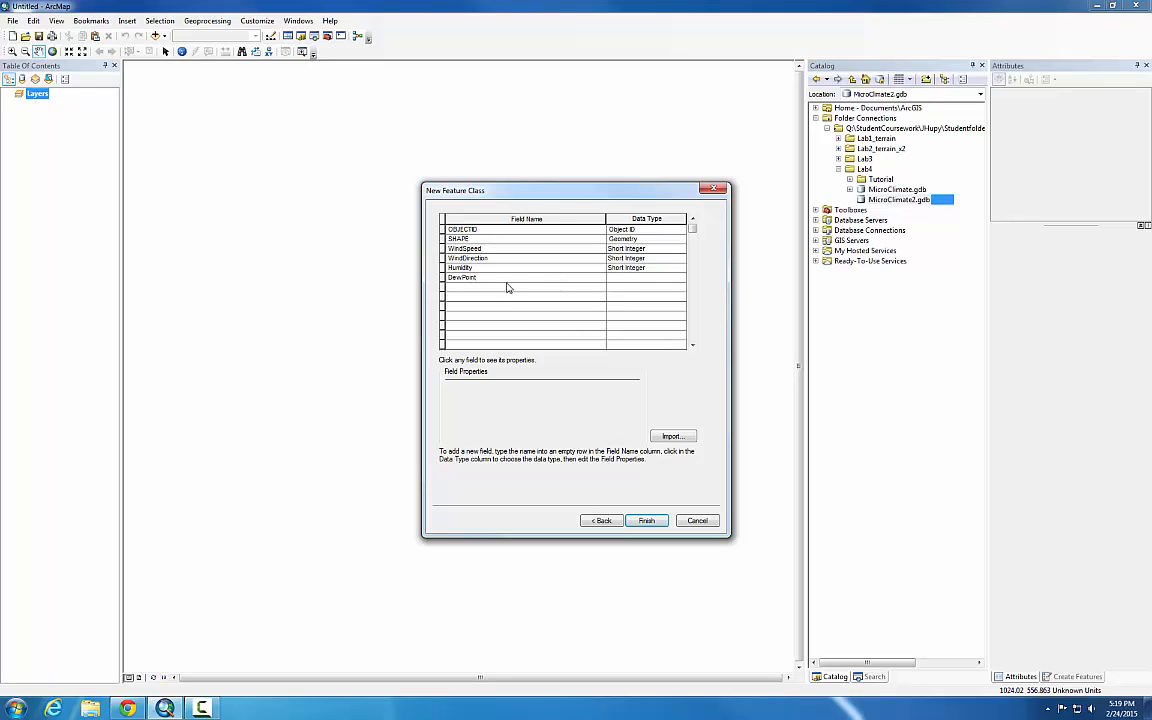
click(640, 277)
click(634, 290)
click(578, 289)
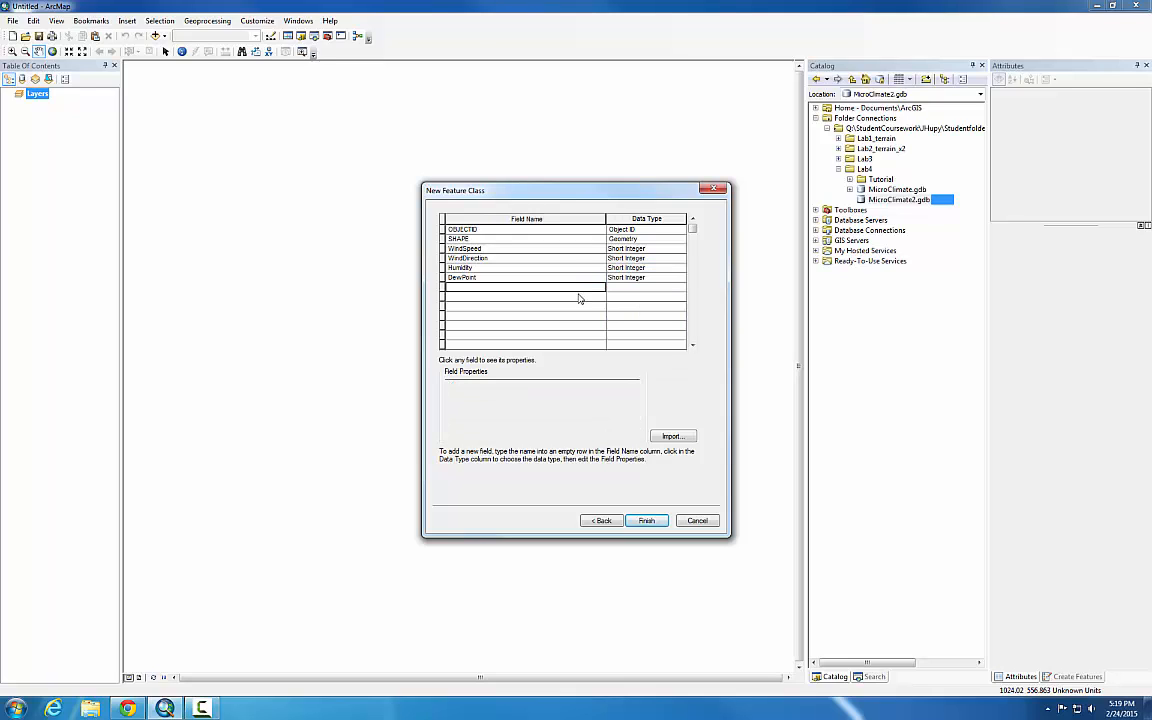
text(TempSurf)
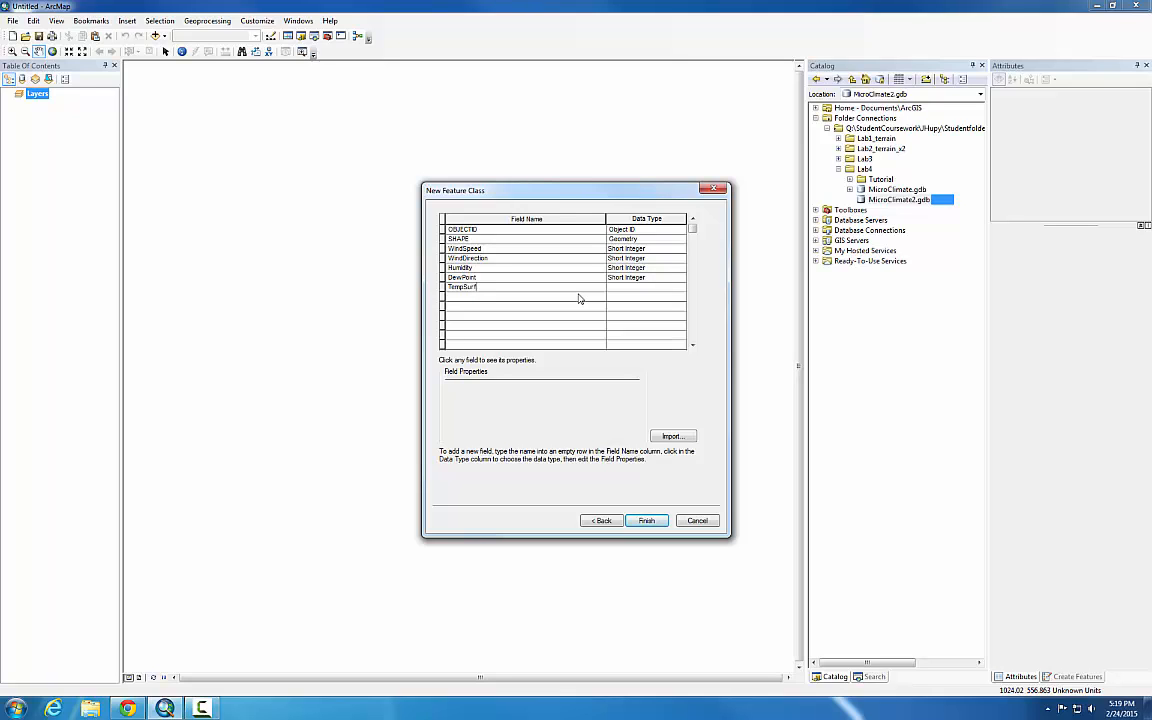
click(628, 288)
click(624, 297)
Add a Temp2m field below TempSurf and set its data type to Short Integer
click(578, 299)
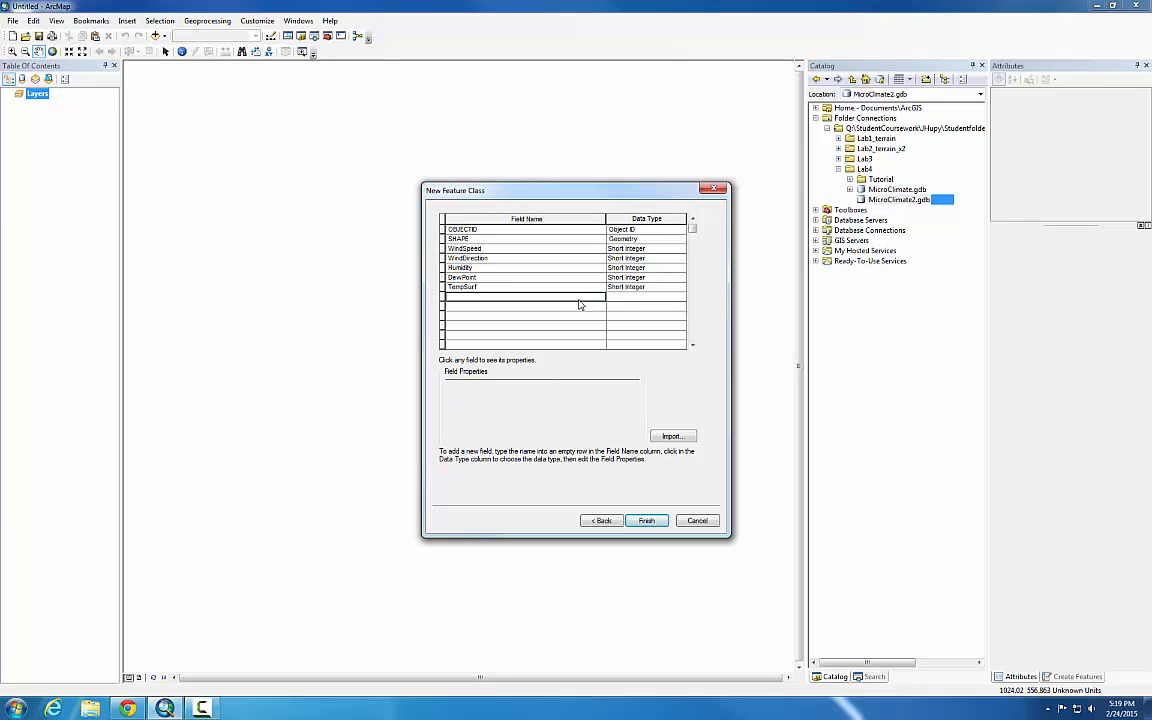
text(Temp2m)
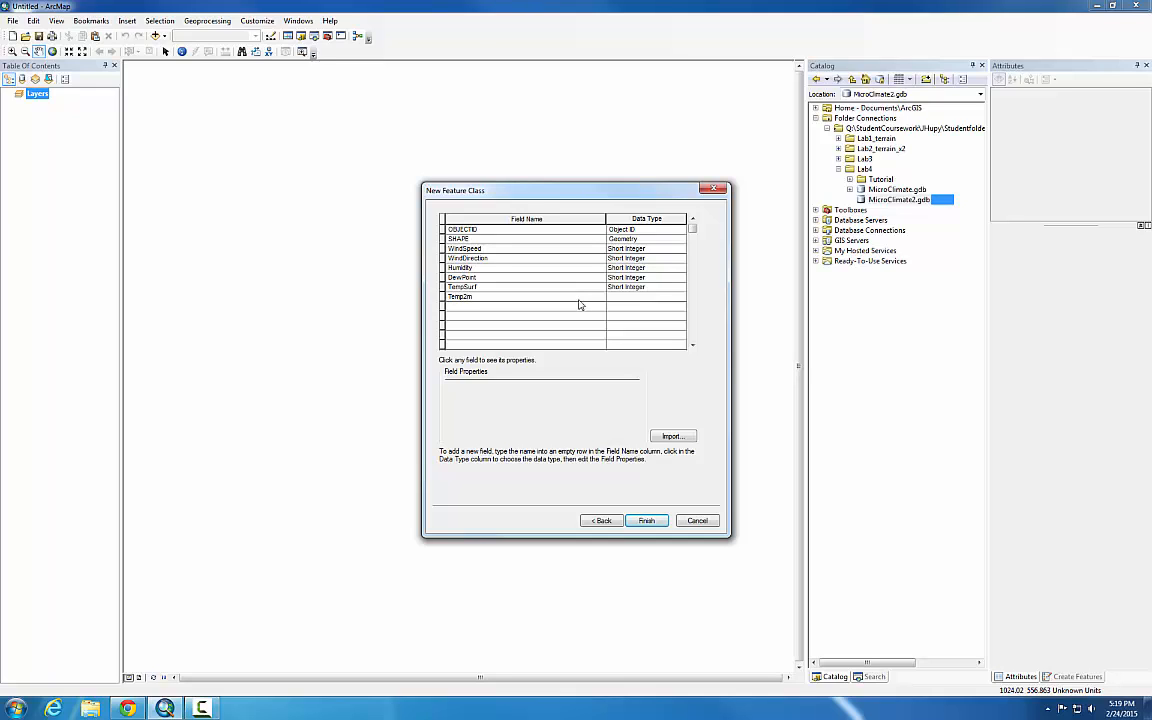
click(623, 298)
click(628, 306)
click(628, 299)
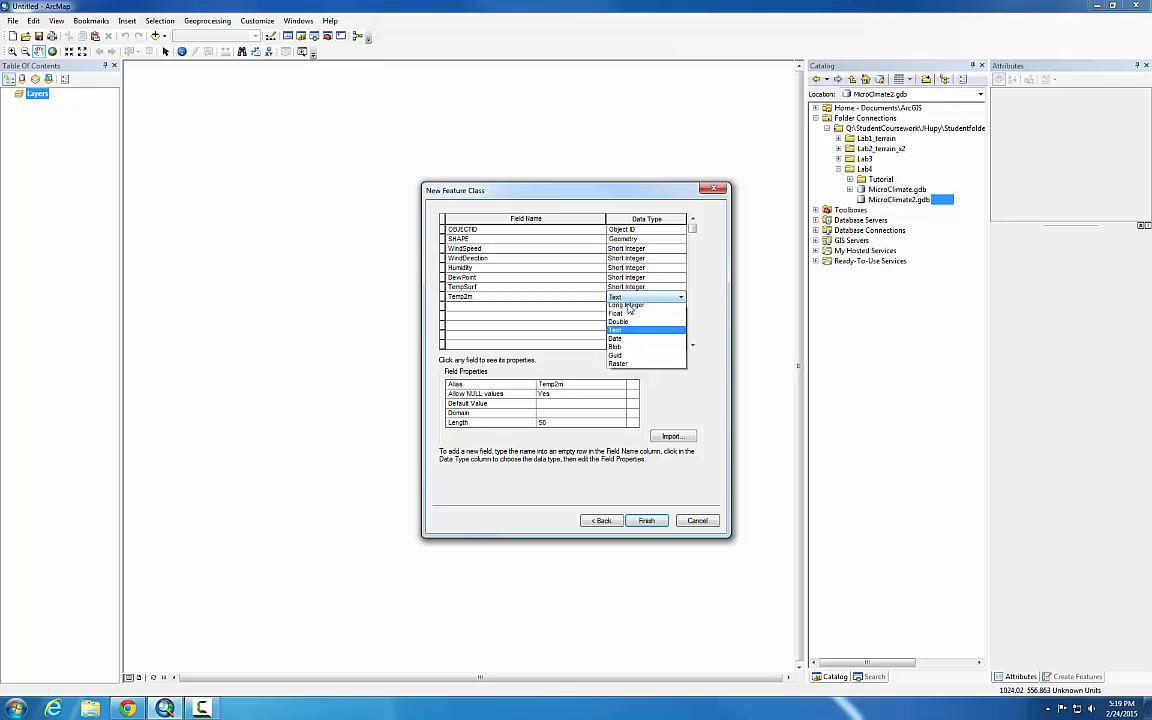
click(628, 306)
Add the fields GroundCover and Notes below Temp2m, both with the Text data type
click(568, 313)
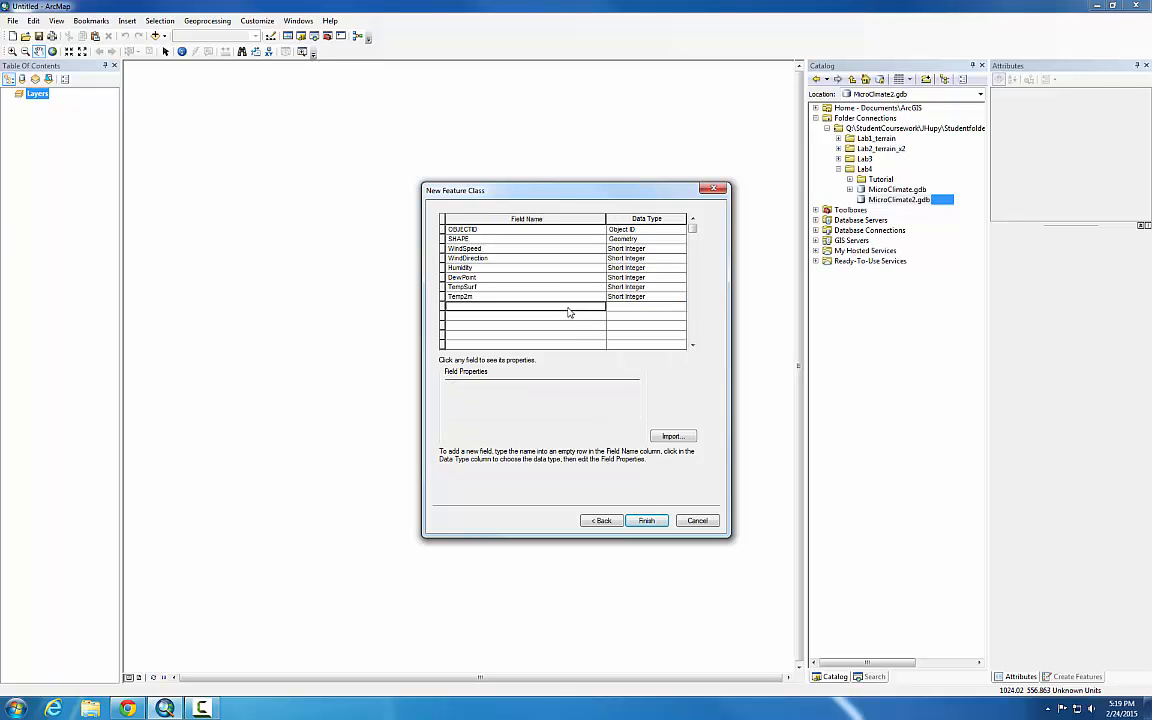
text(Ground)
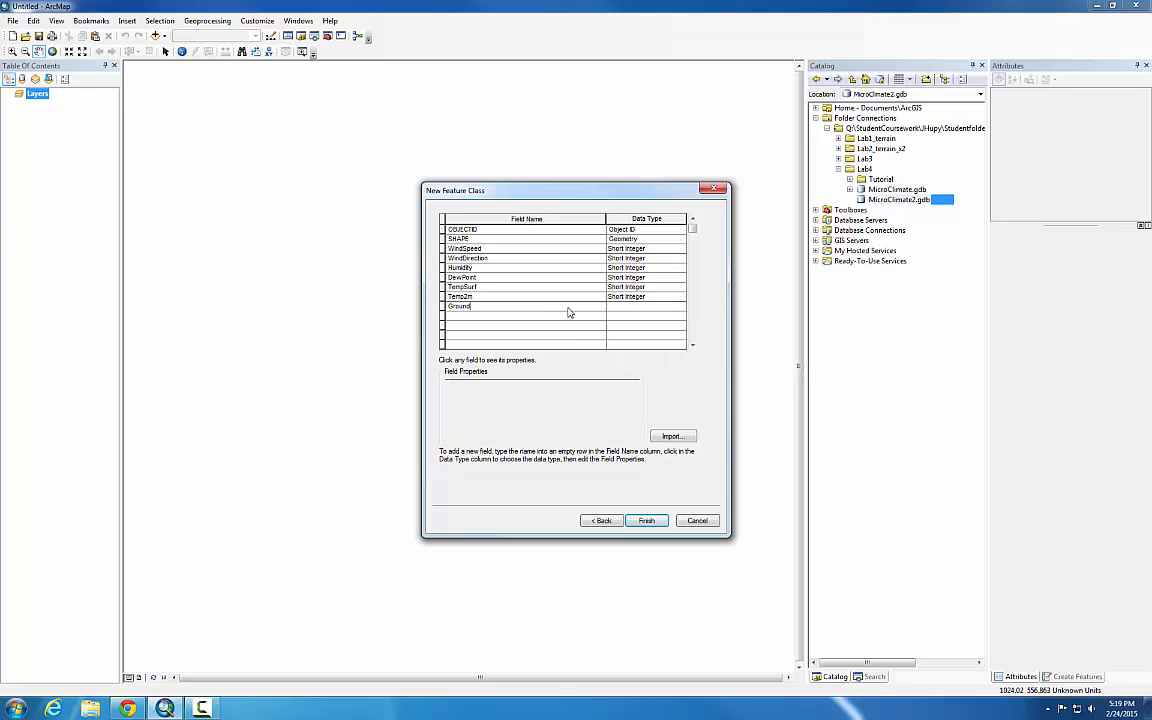
text(Cover)
click(680, 306)
click(621, 352)
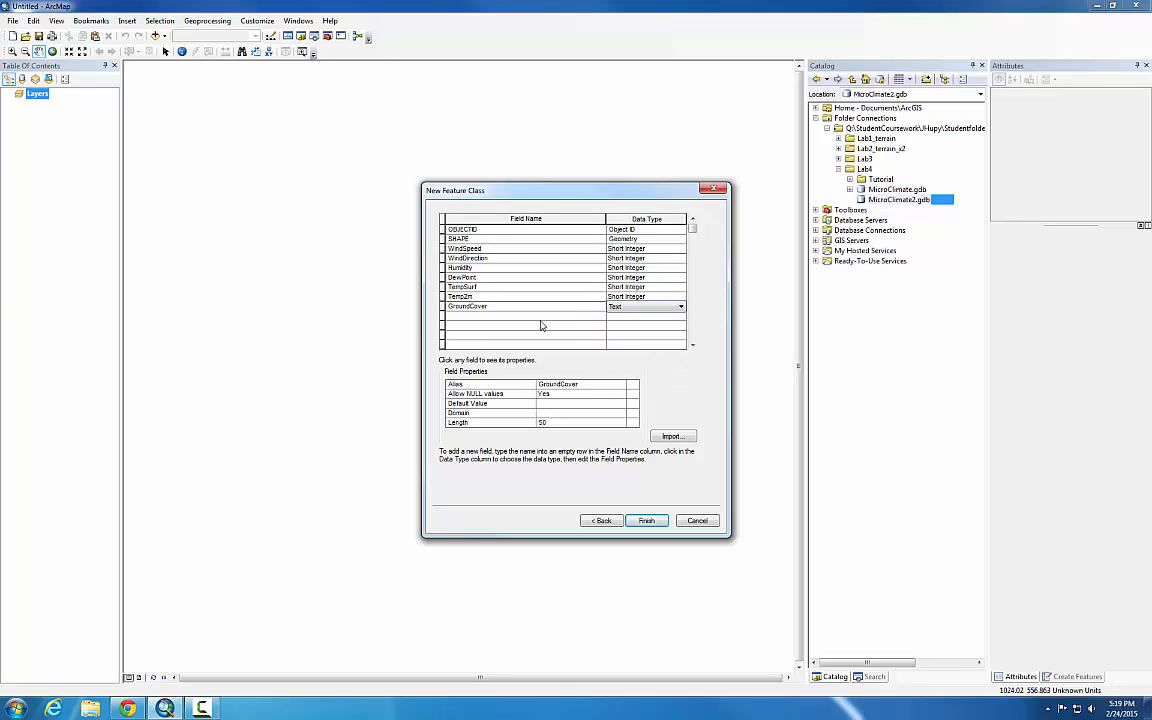
click(539, 325)
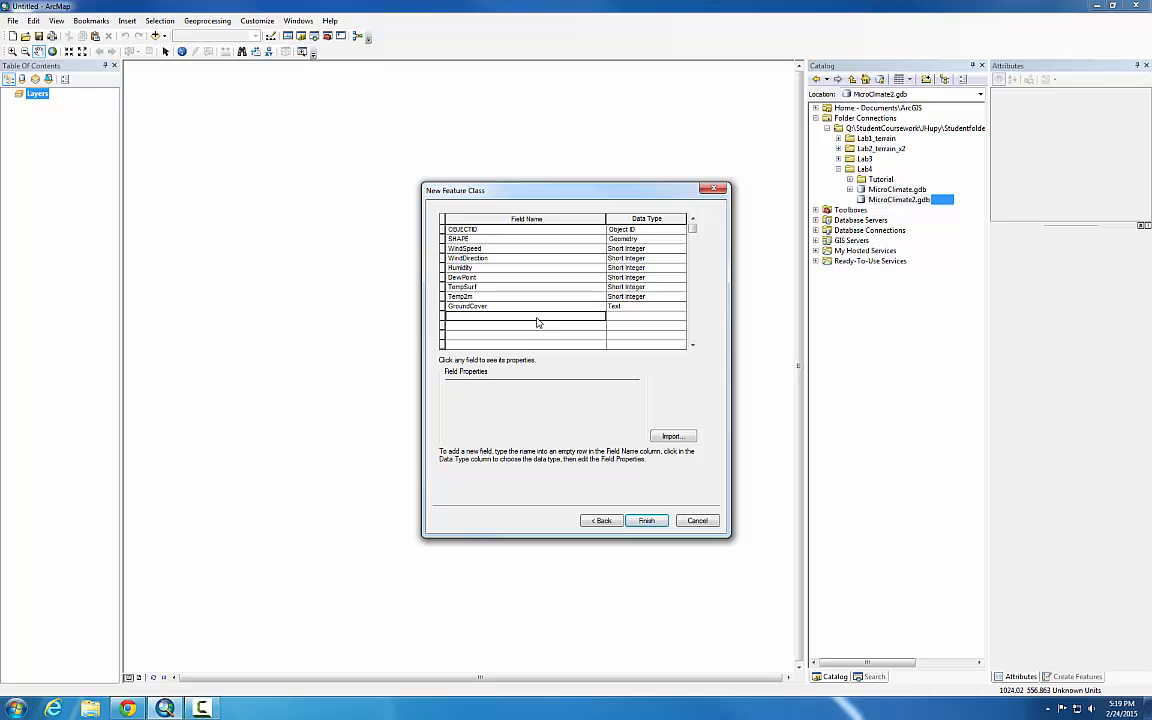
text(Notes)
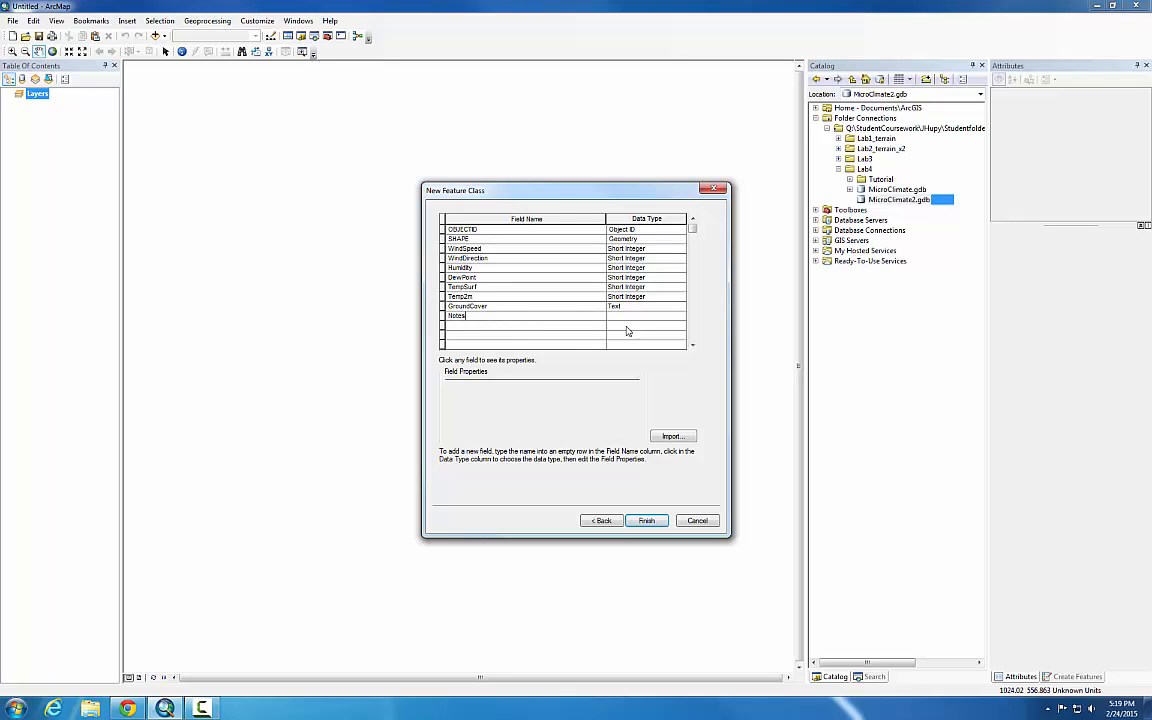
click(680, 316)
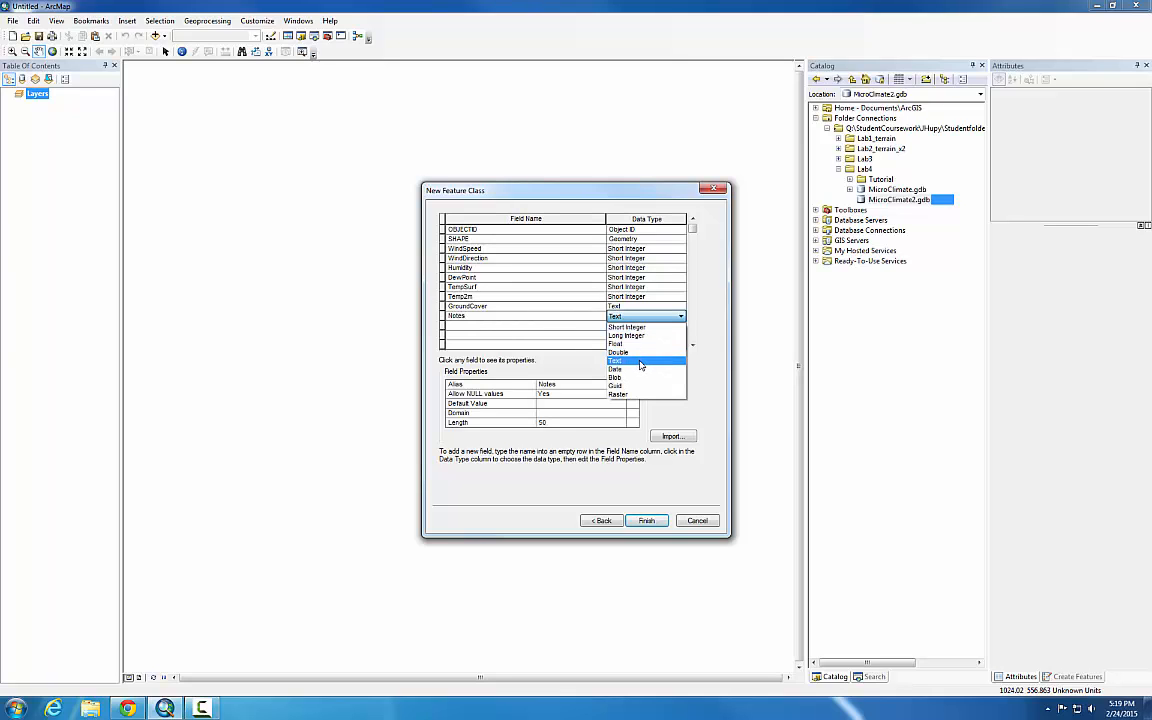
click(633, 360)
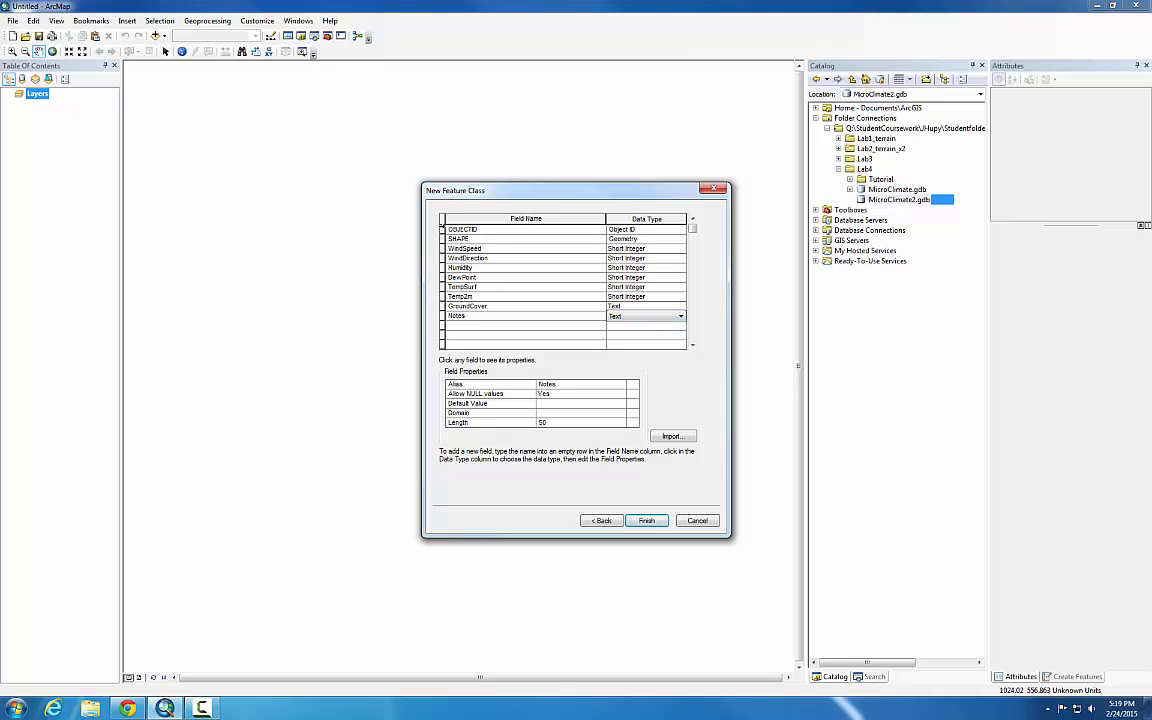
Assign the Speed domain to the WindSpeed field and the Direction domain to the WindDirection field
click(442, 248)
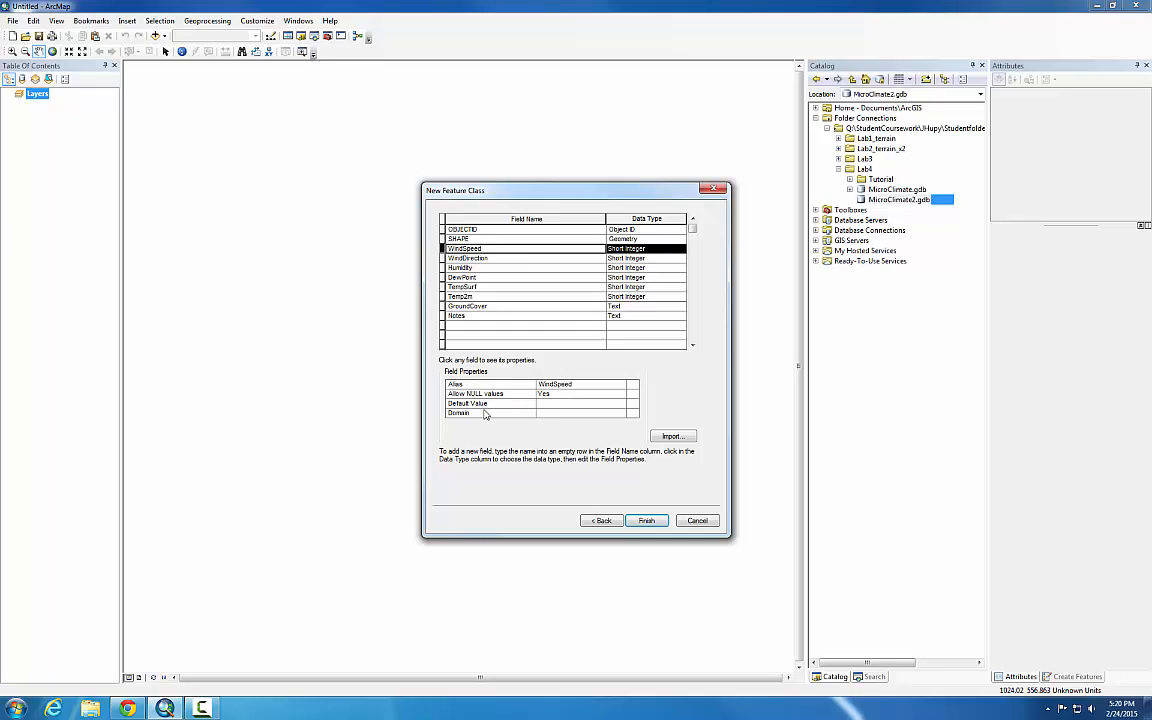
click(588, 413)
click(612, 413)
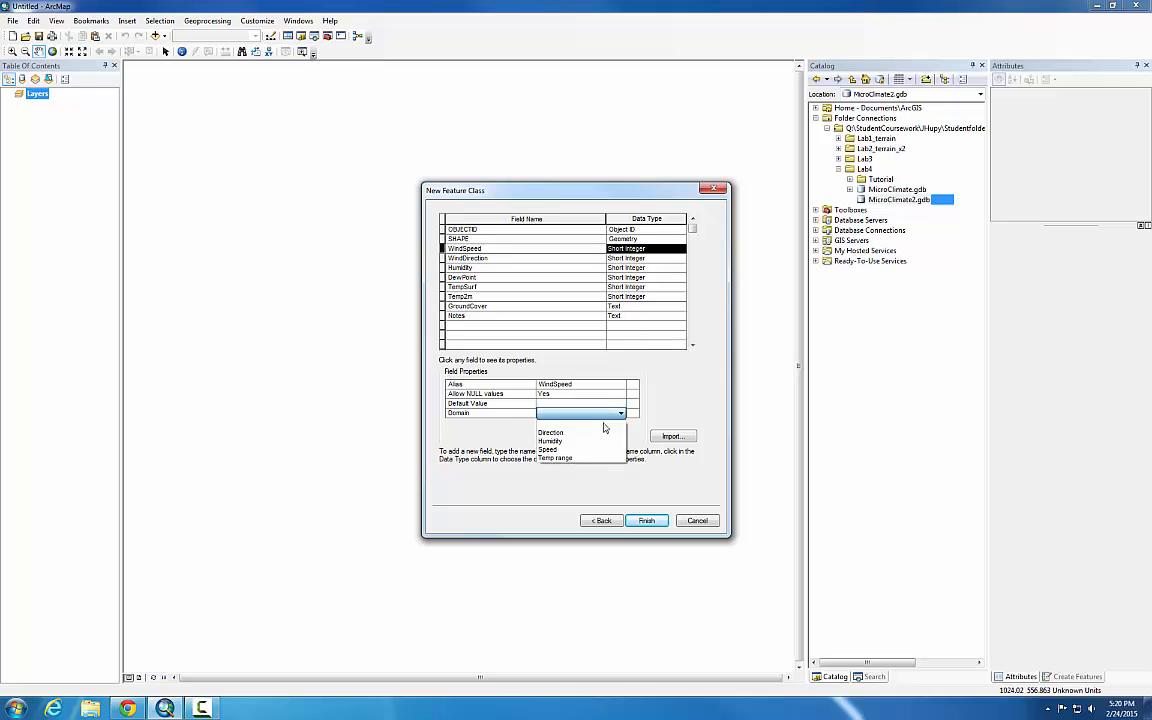
click(565, 449)
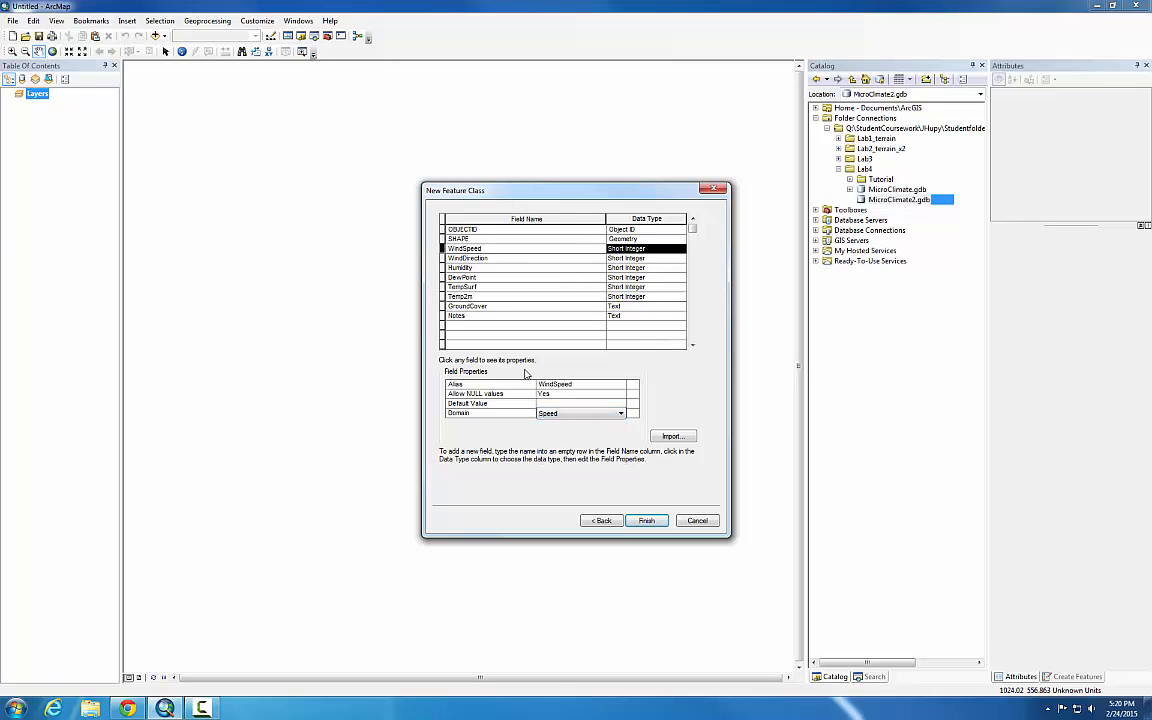
click(443, 267)
click(443, 258)
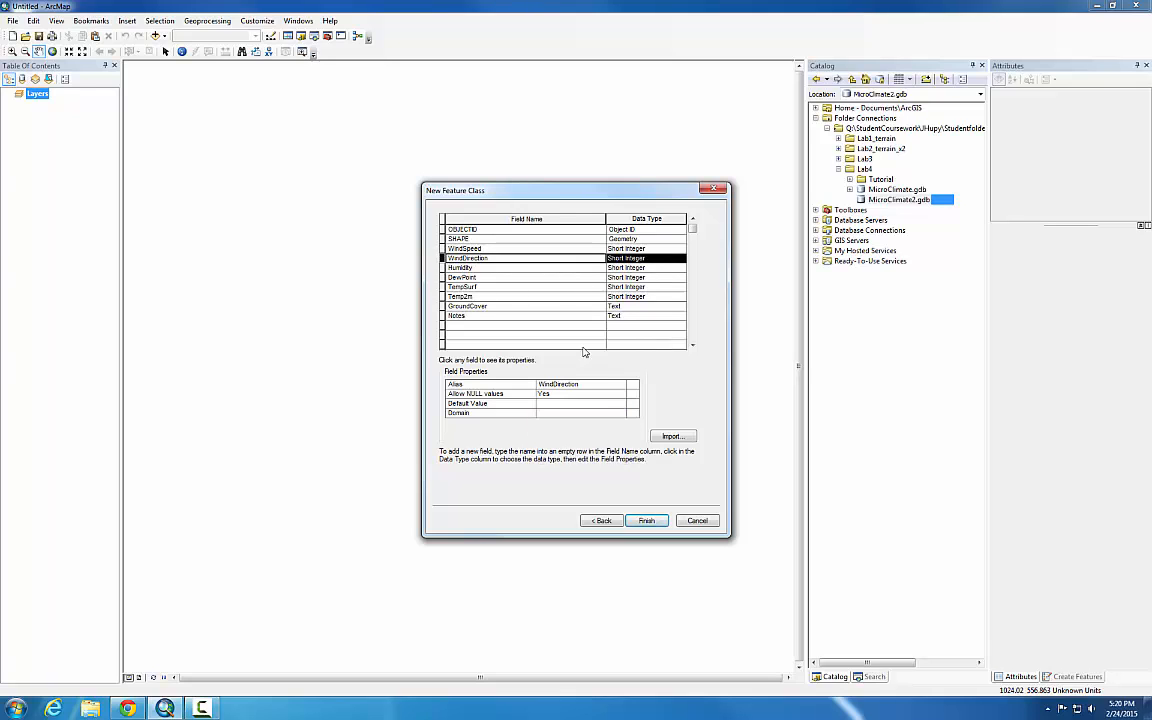
click(580, 413)
click(582, 433)
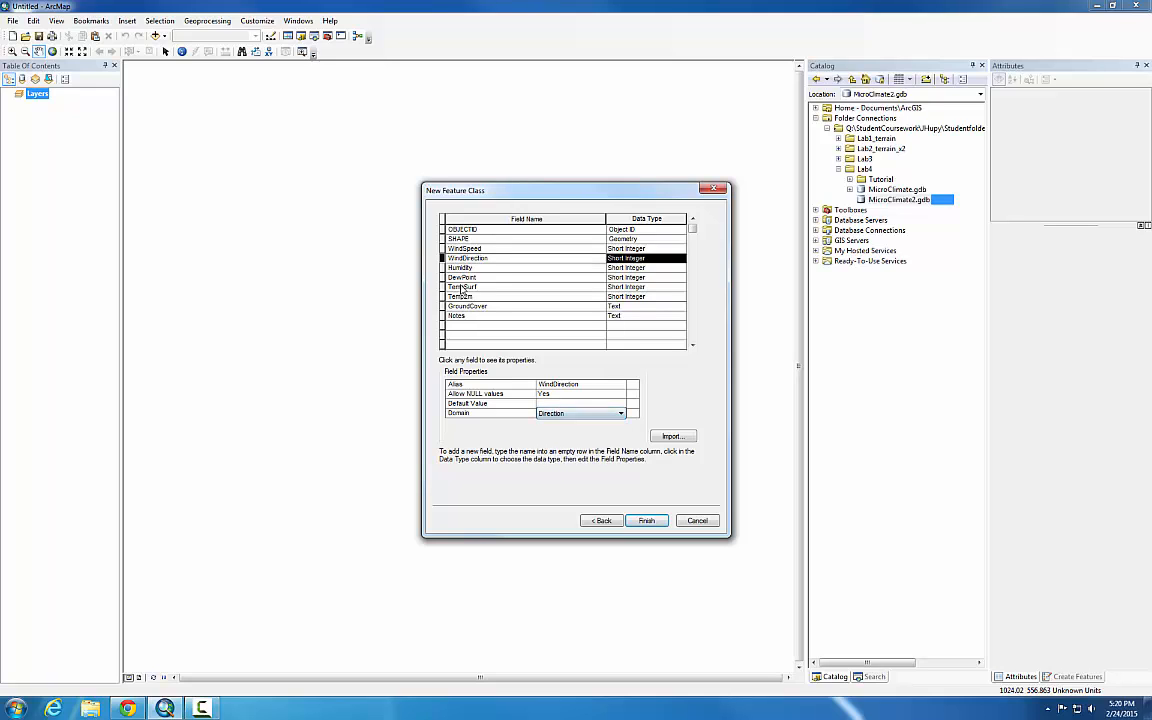
Assign the Humidity domain to the Humidity field and the Temp range domain to the DewPoint field
click(443, 267)
click(600, 415)
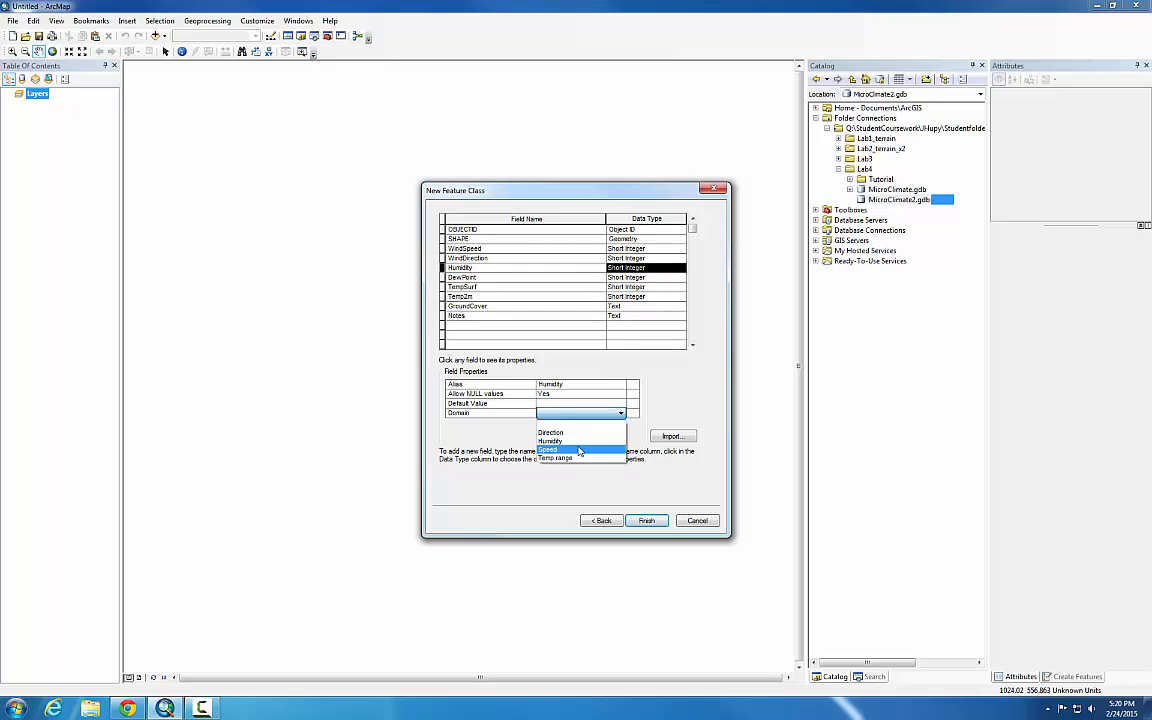
click(520, 396)
click(443, 277)
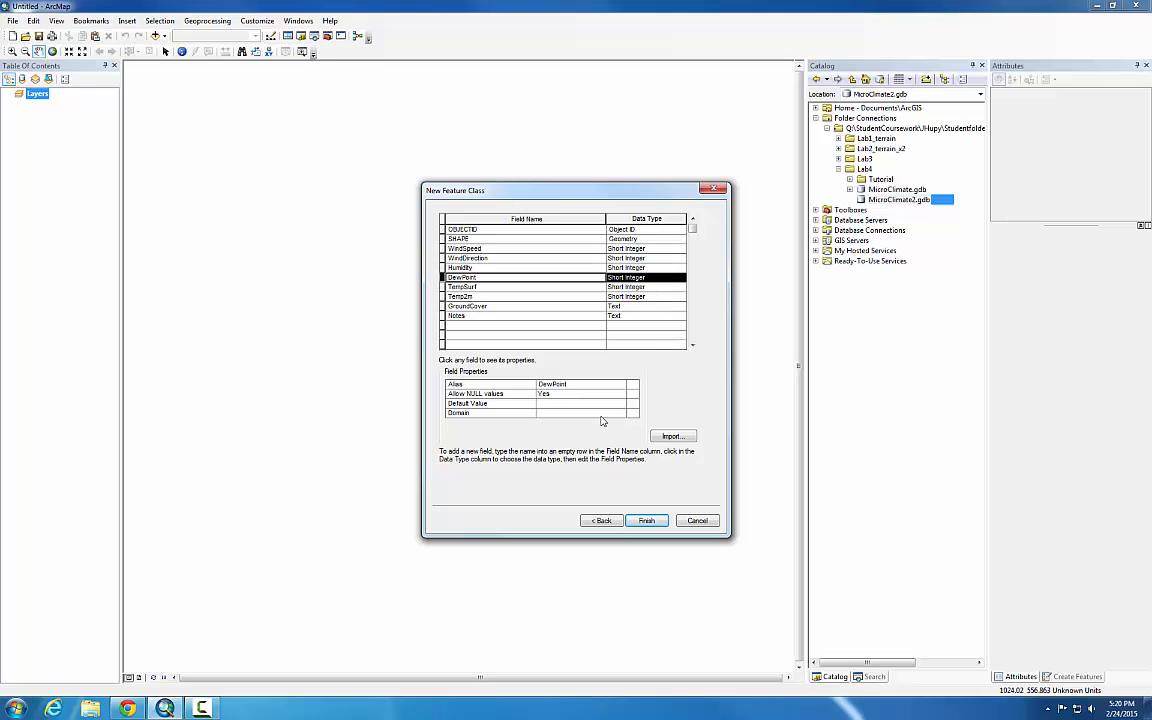
click(600, 413)
click(579, 459)
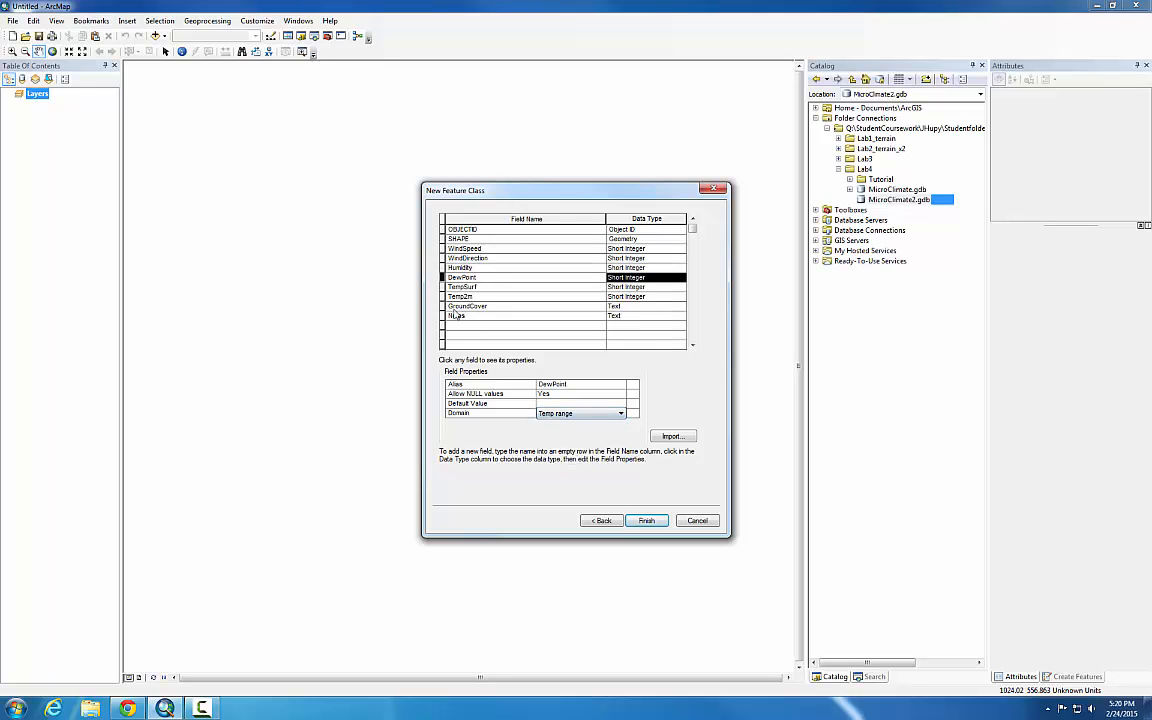
Assign the Temp range domain to both the TempSurf and Temp2m fields
click(445, 287)
click(612, 416)
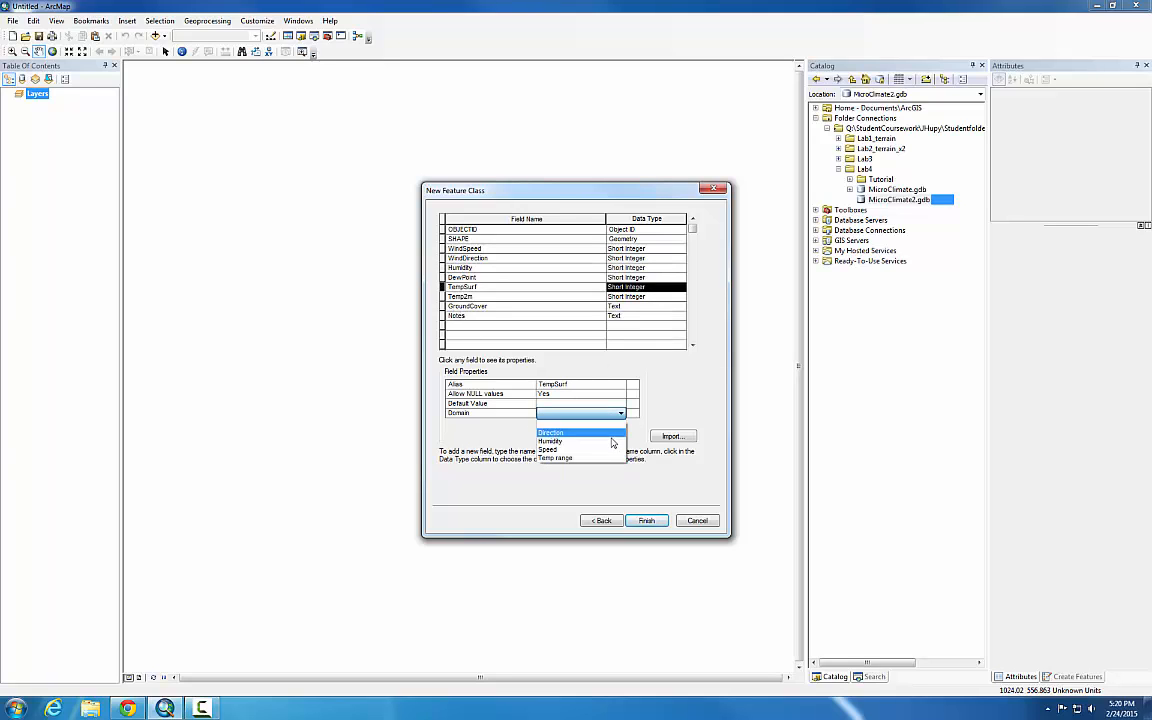
click(588, 459)
click(443, 297)
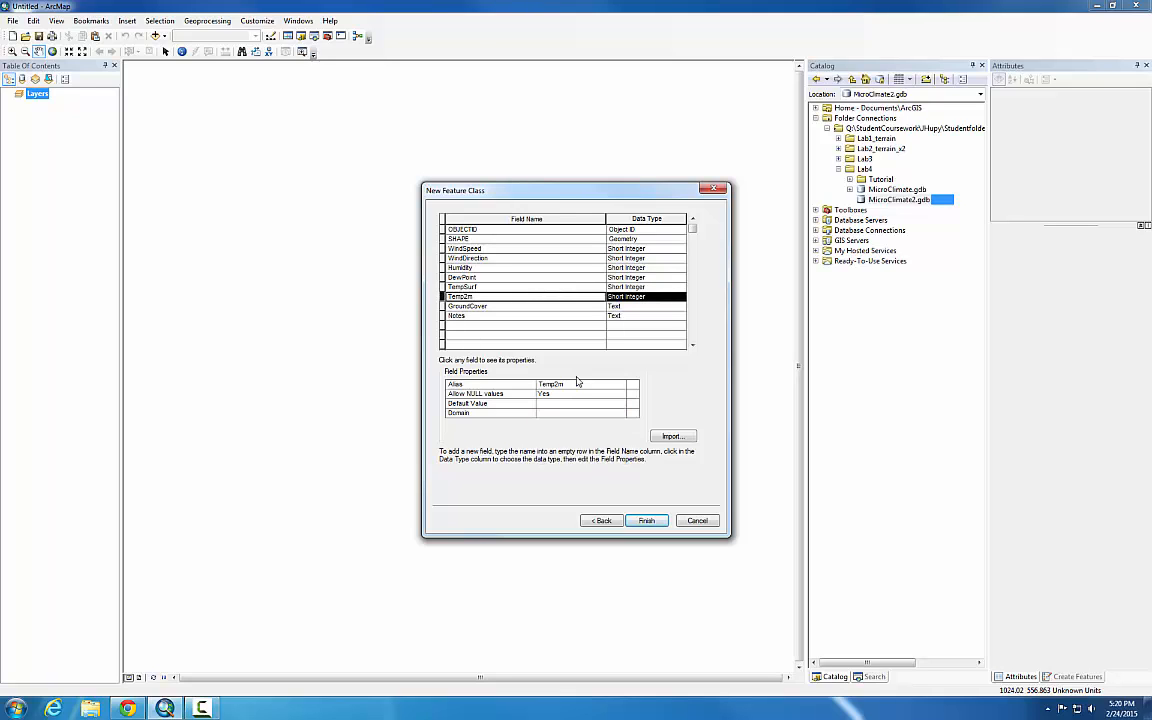
click(612, 413)
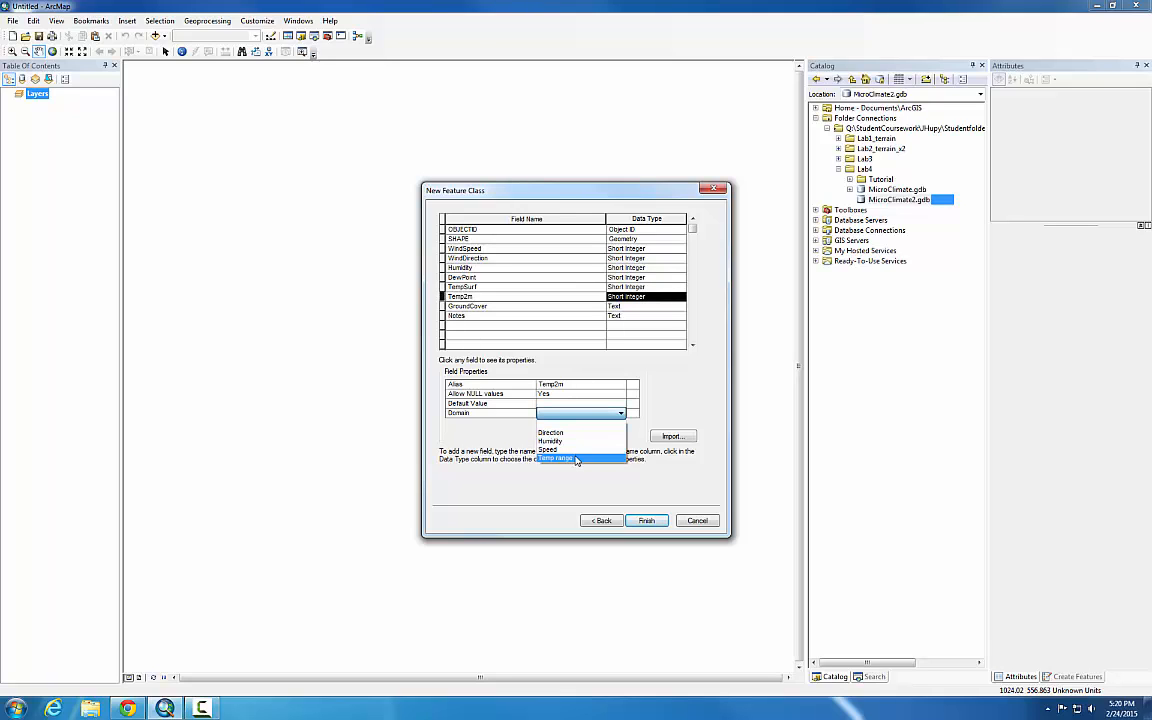
click(579, 458)
Assign the Ground Cover domain to the GroundCover field and select the Notes field to show its properties
click(443, 306)
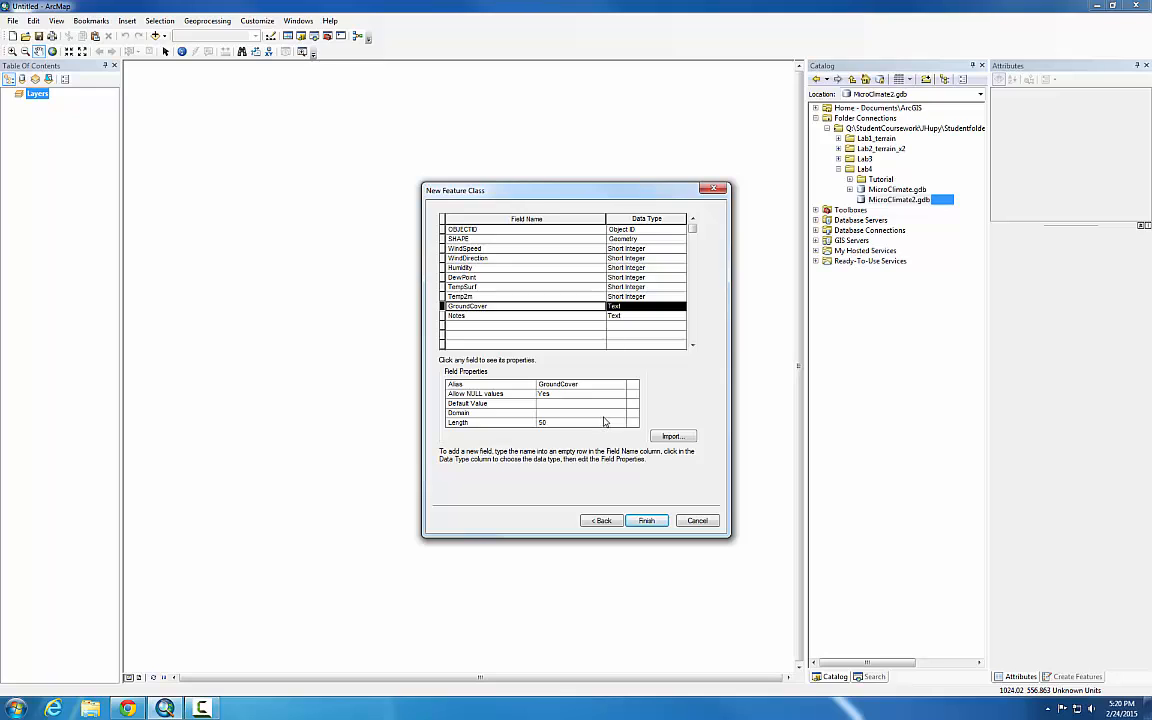
click(612, 413)
click(603, 433)
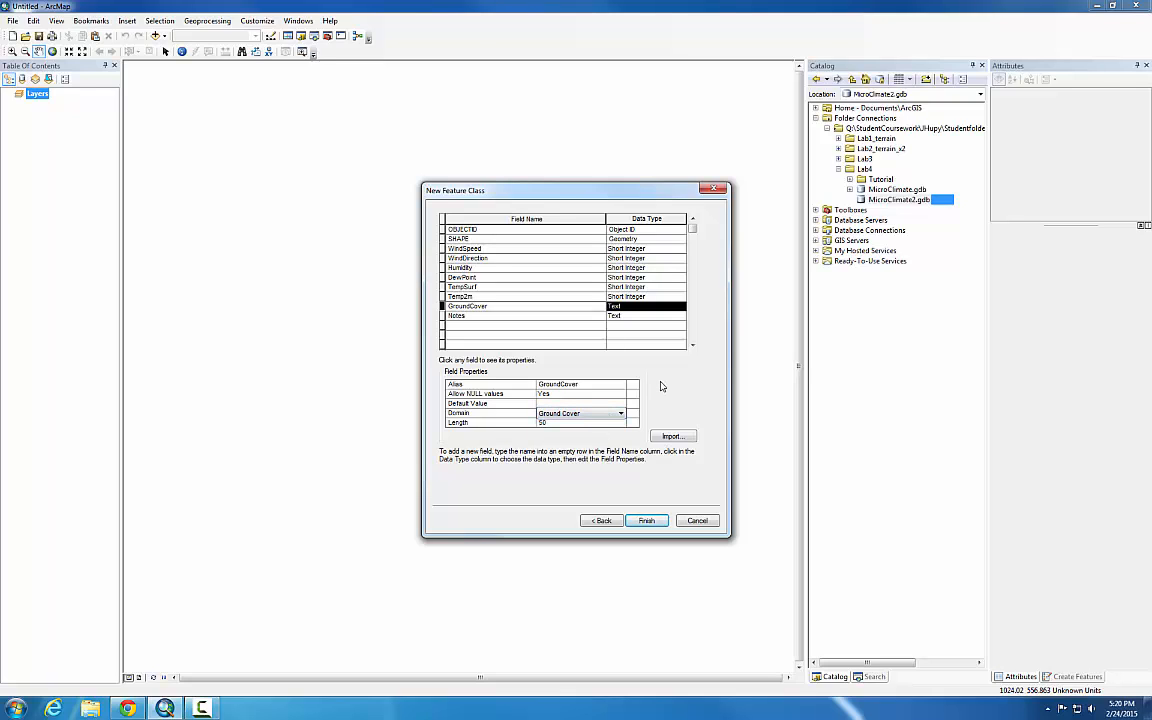
click(527, 317)
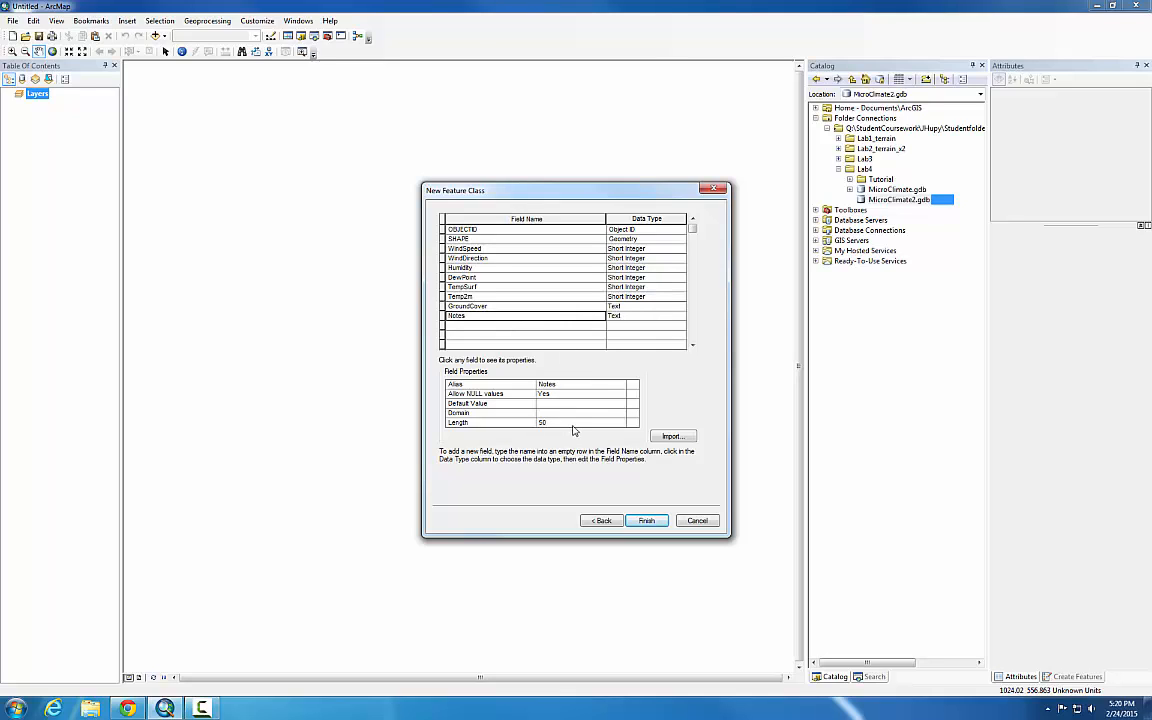
Finish creating the MicroClimatePoints feature class and select it in the MicroClimate2 geodatabase
click(645, 521)
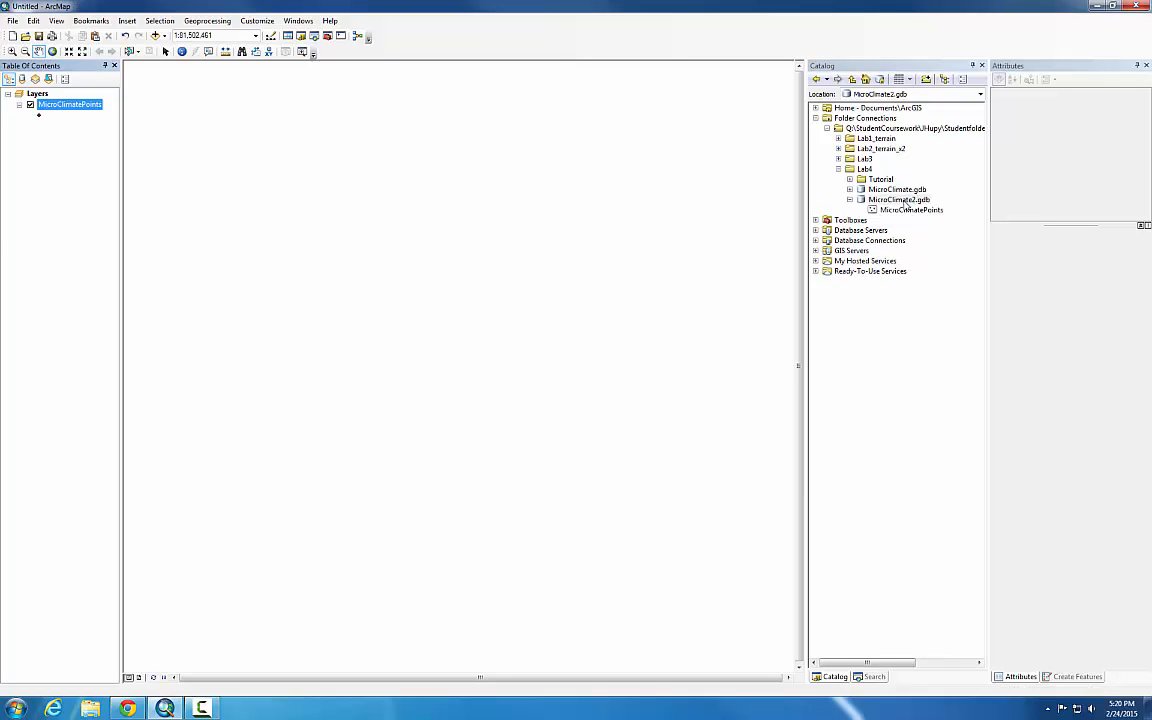
click(911, 212)
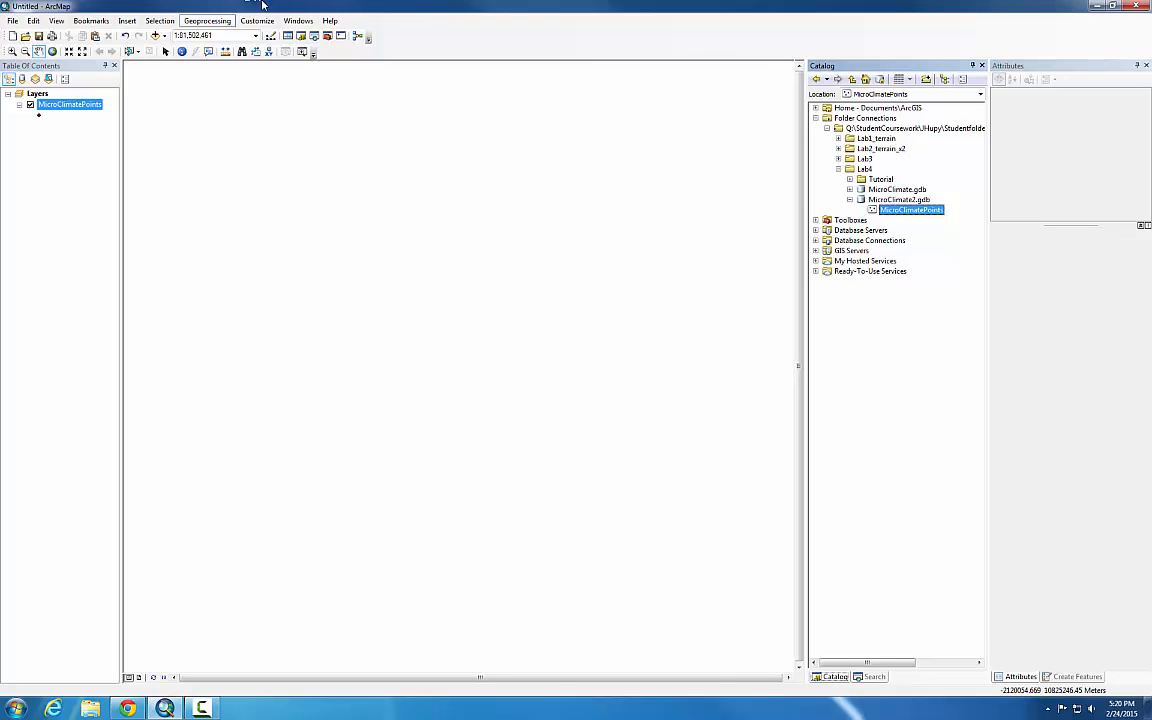
Show the Editor tools and start an edit session for the MicroClimatePoints layer
click(270, 35)
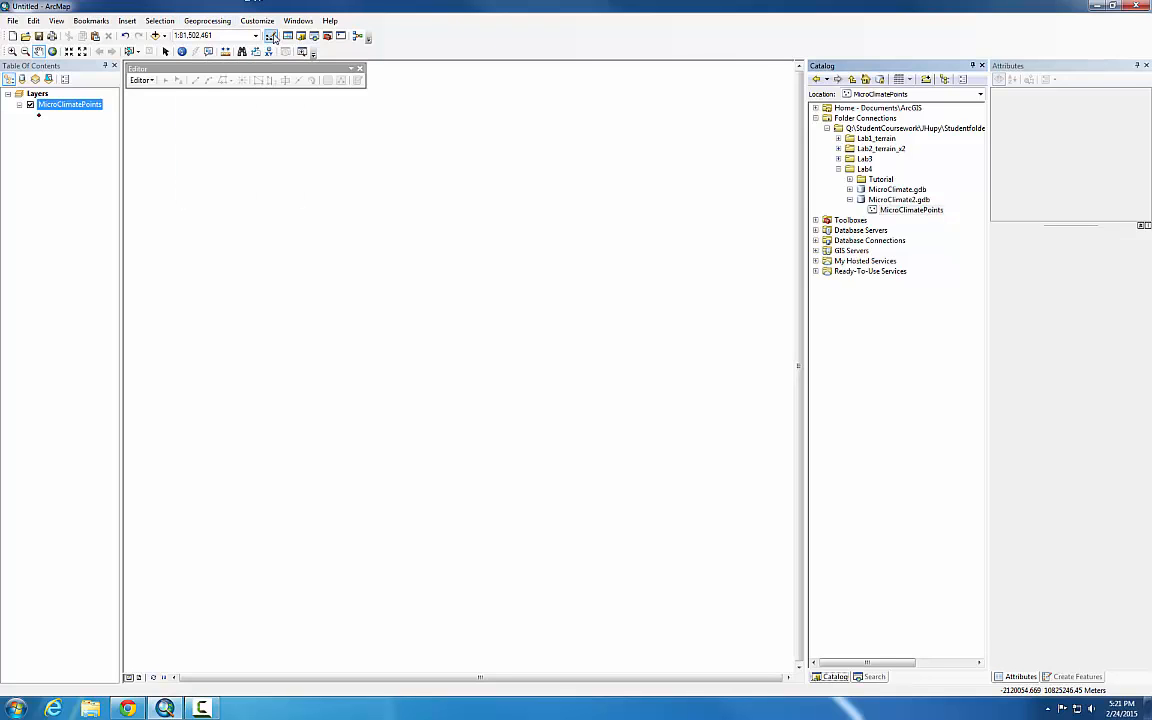
click(140, 80)
click(158, 91)
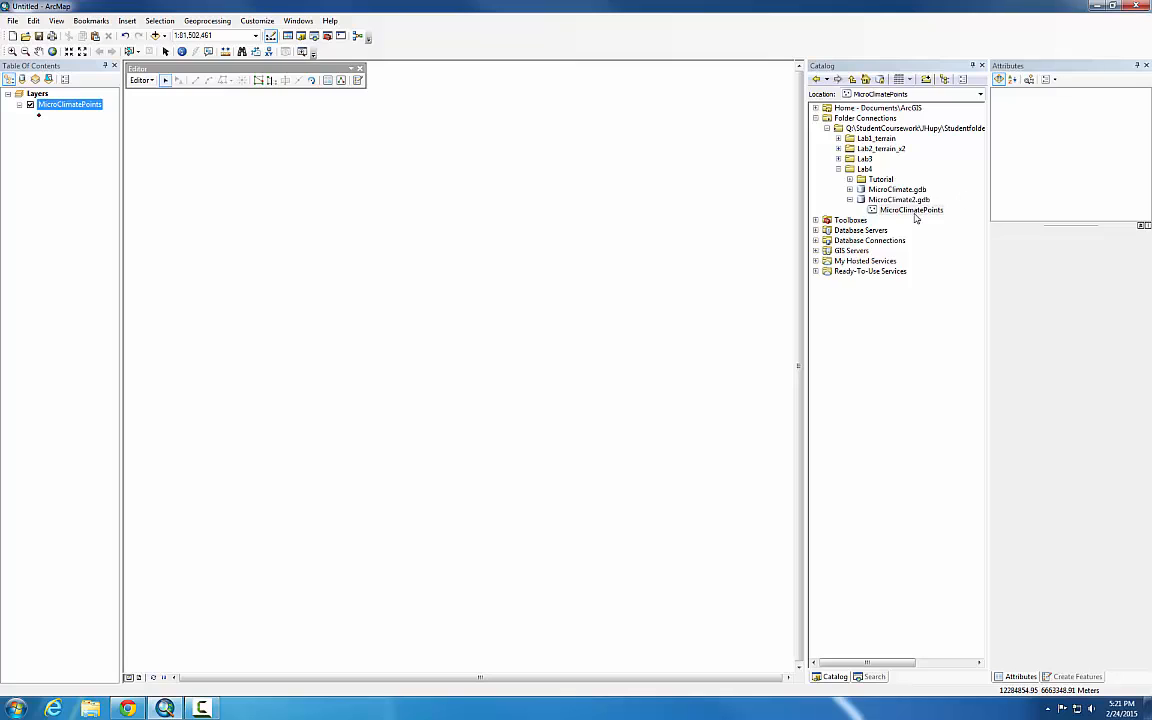
click(141, 80)
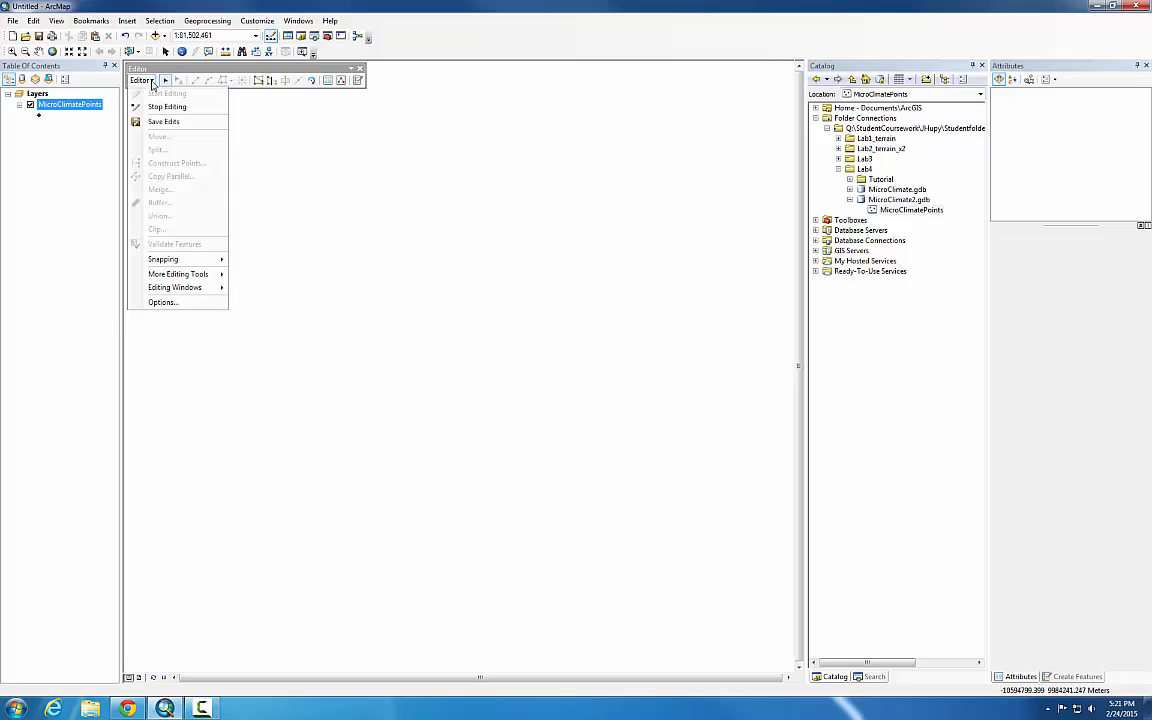
click(145, 82)
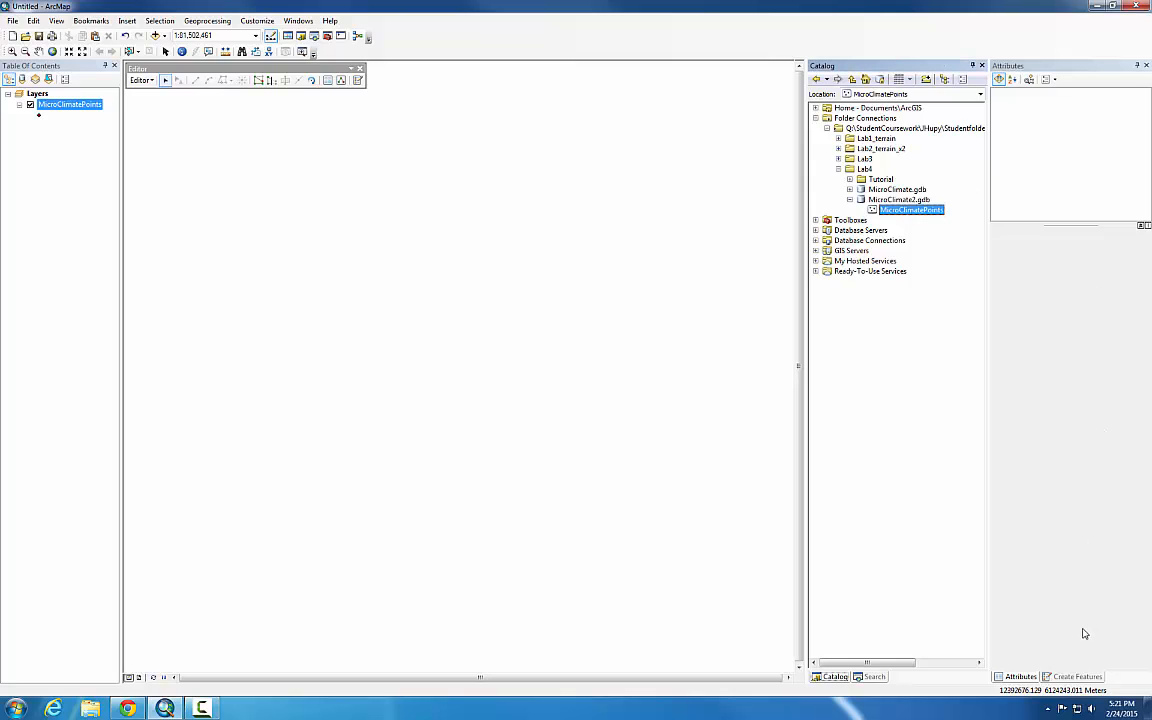
Place one MicroClimatePoints point feature on the blank map and show its attributes
click(1077, 676)
click(1026, 106)
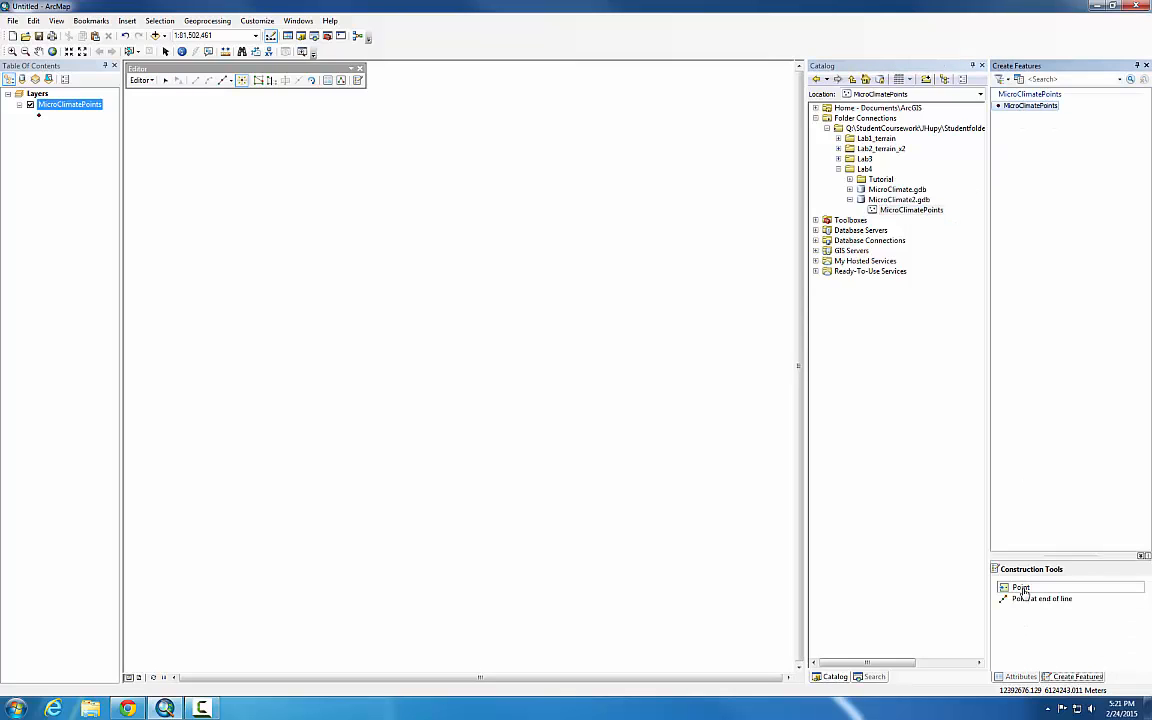
click(363, 306)
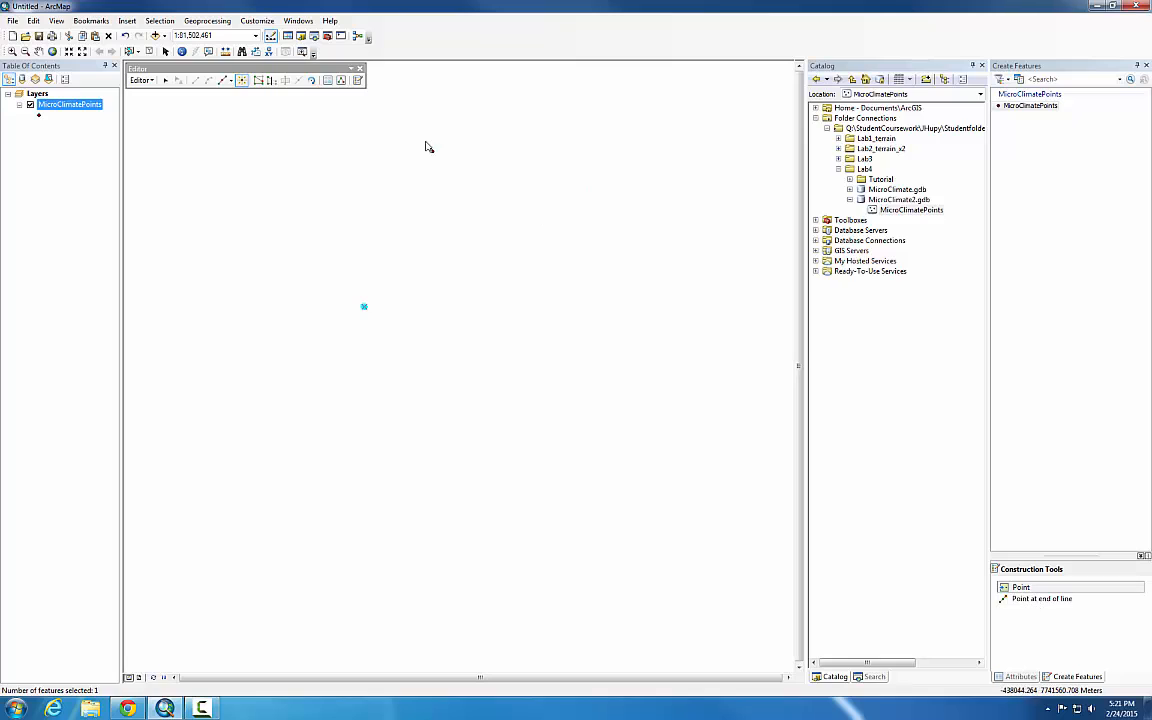
click(329, 80)
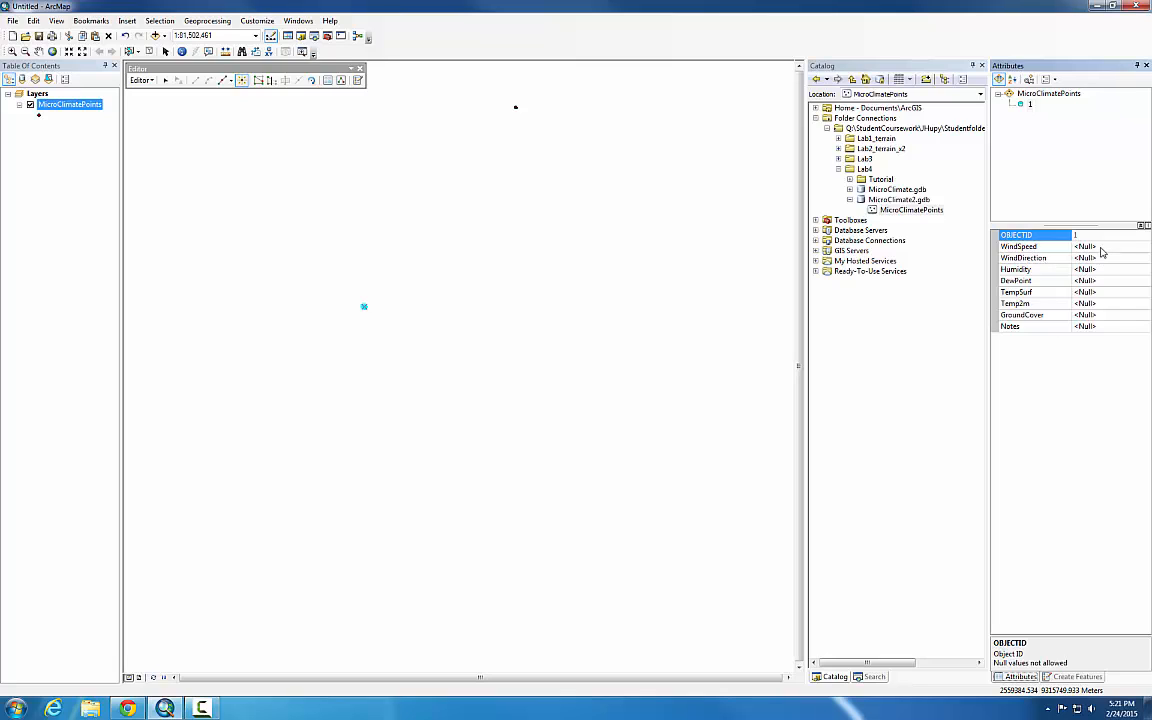
Set the new point's WindSpeed, WindDirection and Humidity attributes to 35 each
click(1101, 247)
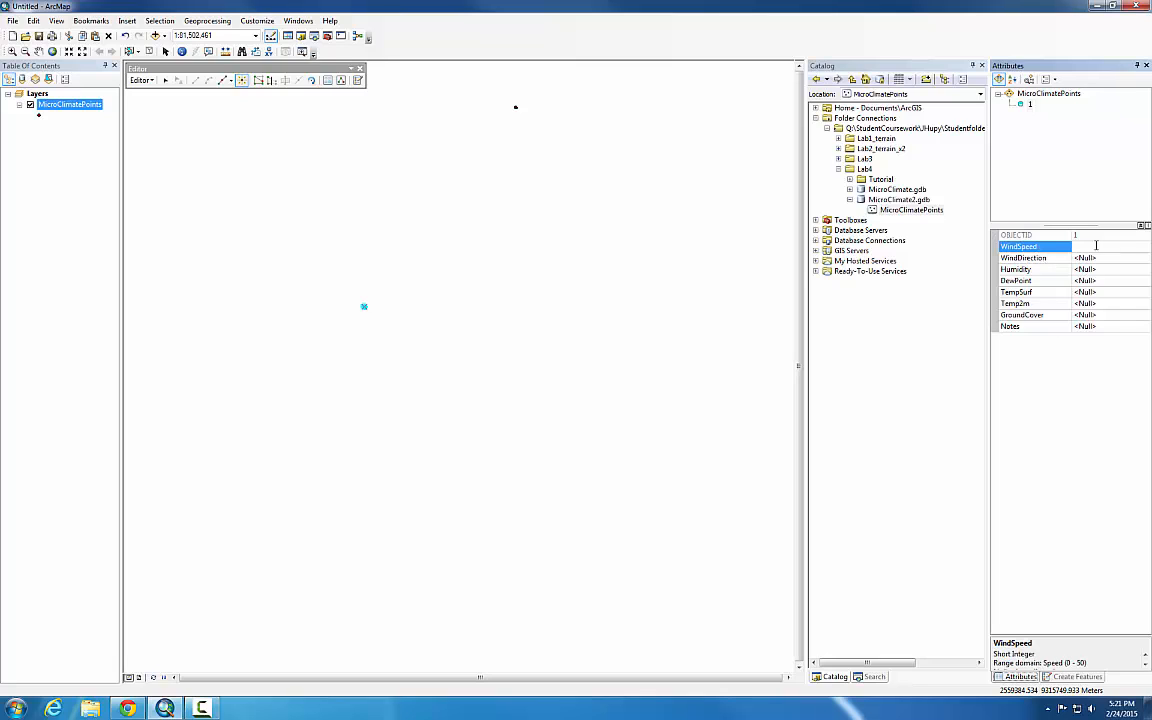
text(35)
click(1094, 258)
text(35)
click(1097, 270)
text(3)
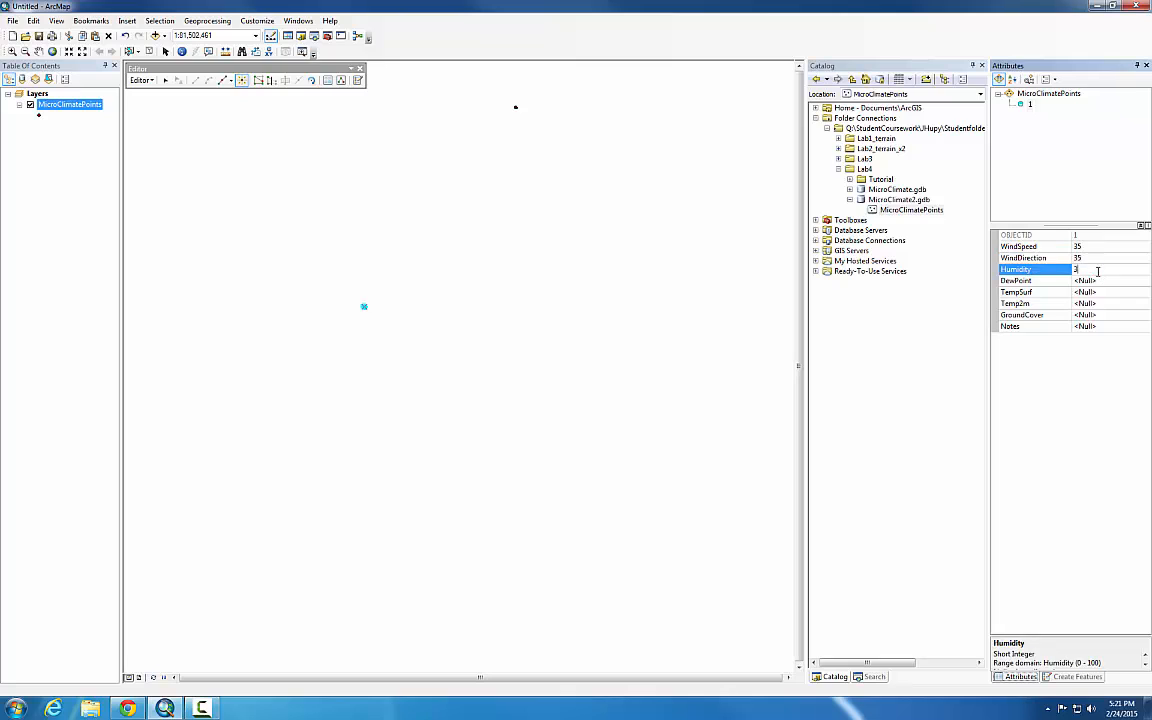
text(5)
Set the point's DewPoint to 45 and both TempSurf and Temp2m to 55
click(1095, 281)
text(45)
click(1096, 292)
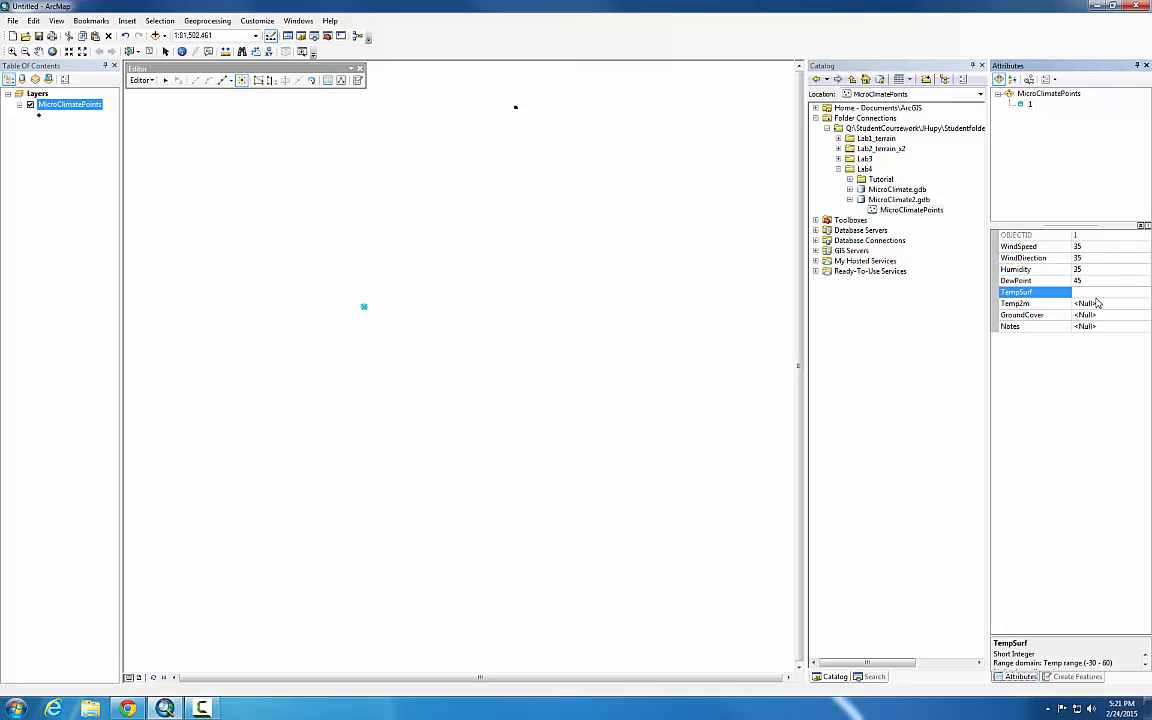
text(55)
click(1097, 303)
text(55)
Set the point's GroundCover attribute to "More than 50% dirt cover"
click(1097, 315)
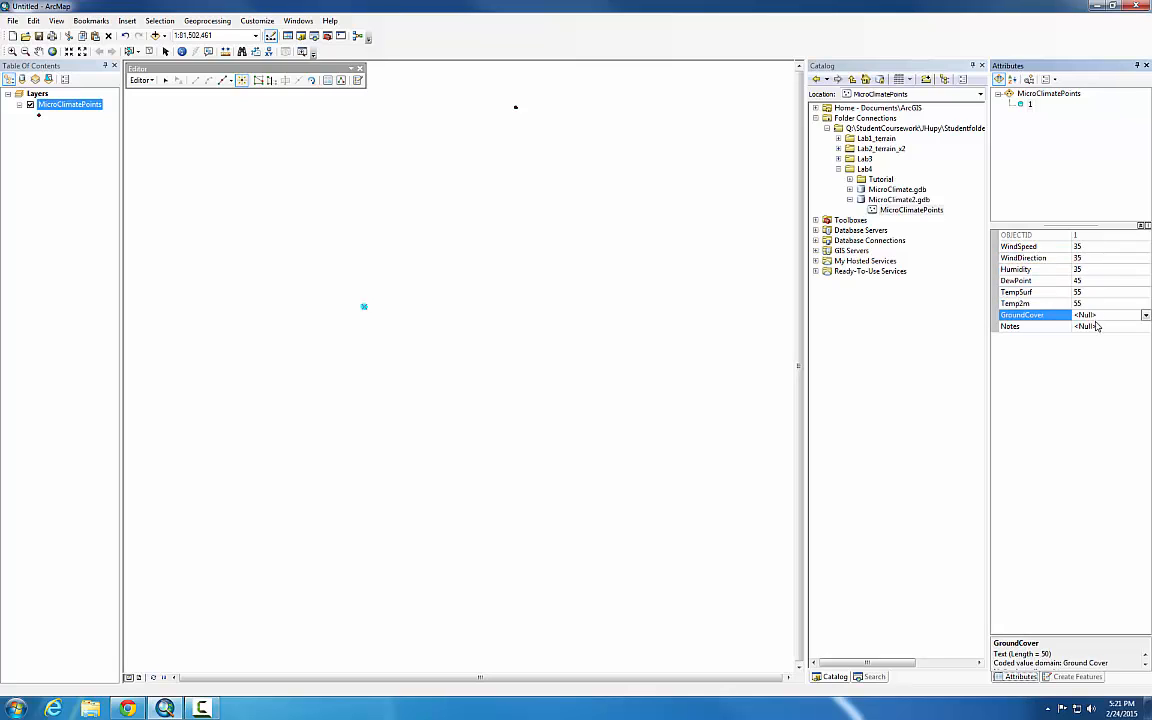
click(1146, 318)
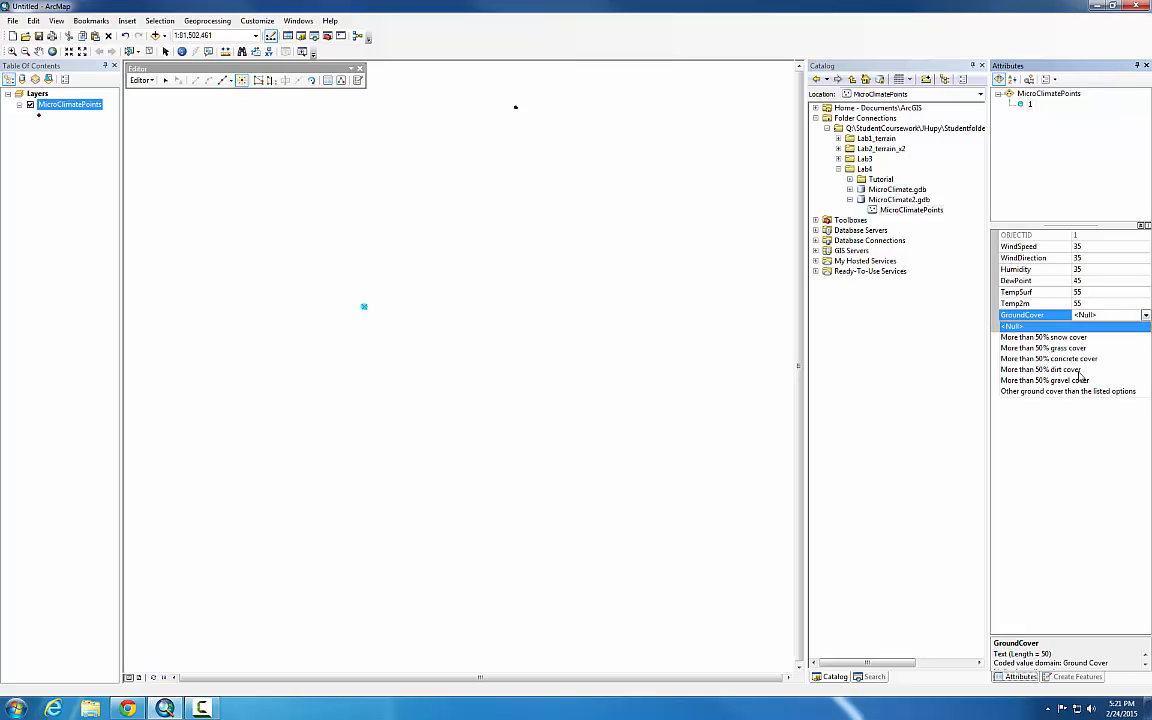
click(1055, 362)
Test the Direction domain by setting the point's WindDirection to 361
click(1088, 258)
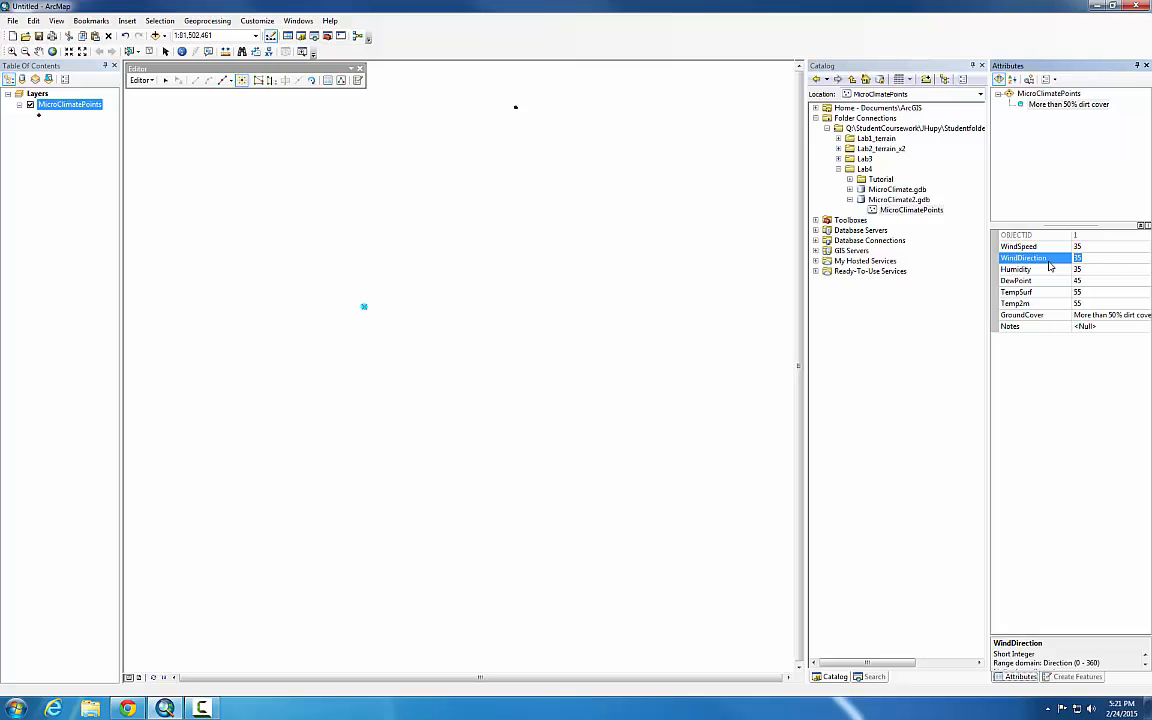
key(BackSpace)
key(Return)
click(1098, 258)
click(1098, 258)
key(Return)
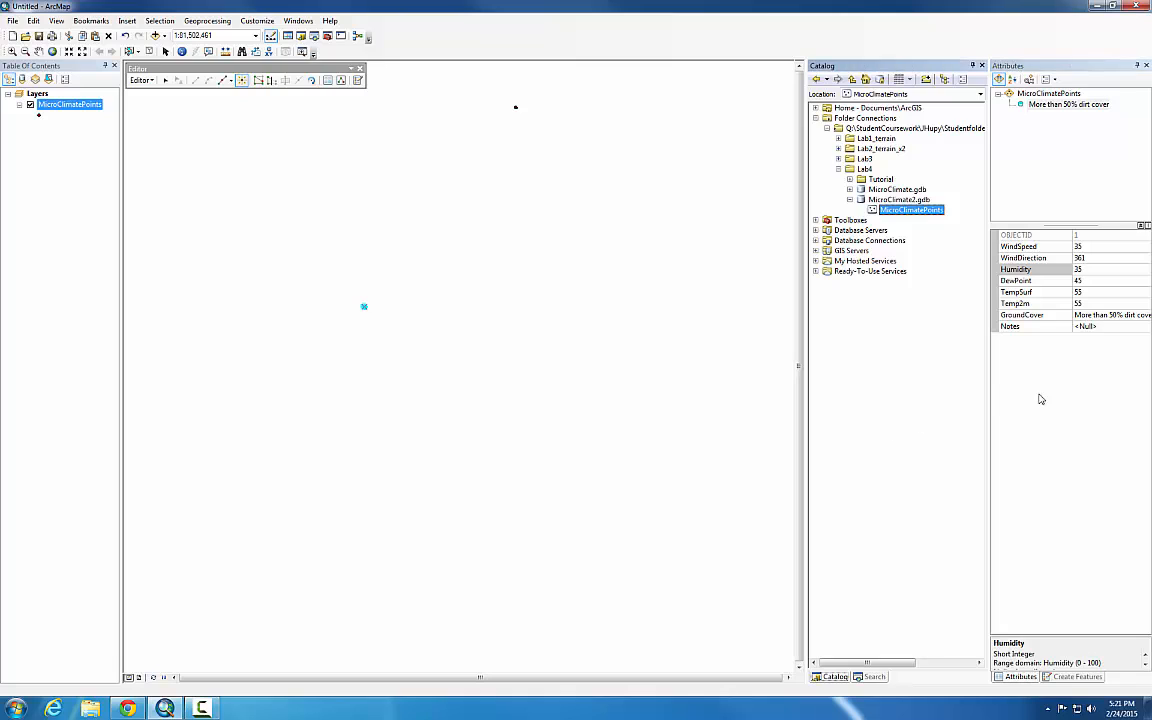
Set the point's WindDirection to 36 and try to enter 4525522 as its DewPoint
click(1092, 257)
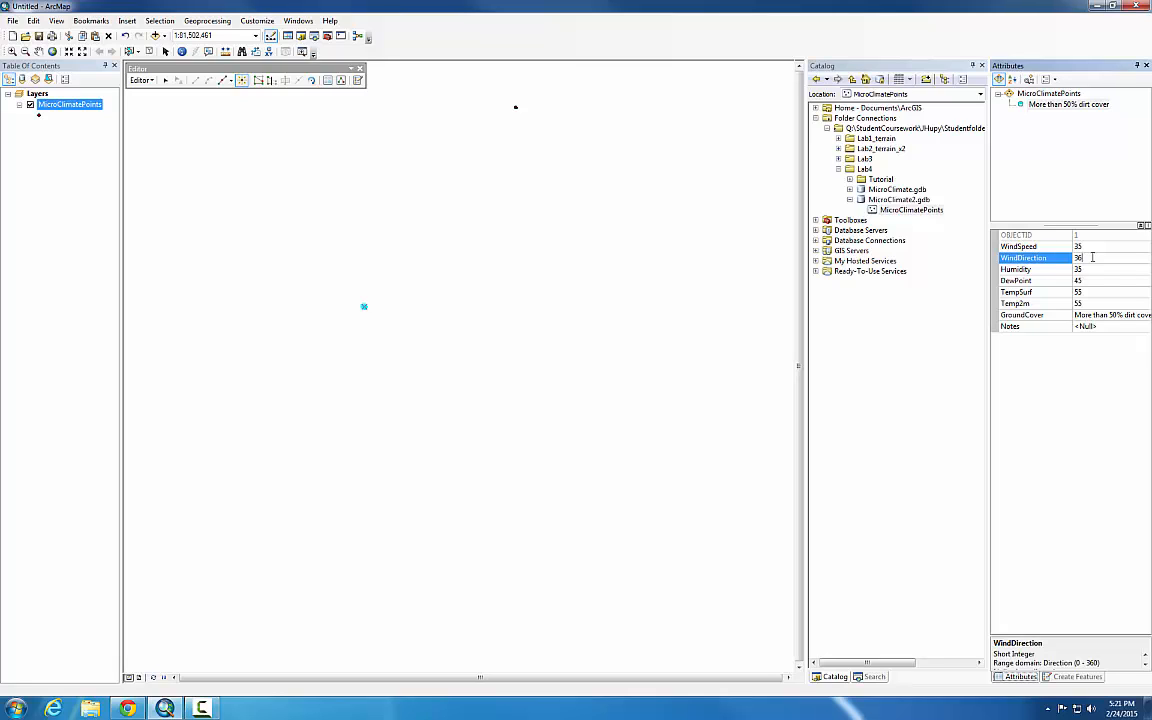
click(1101, 281)
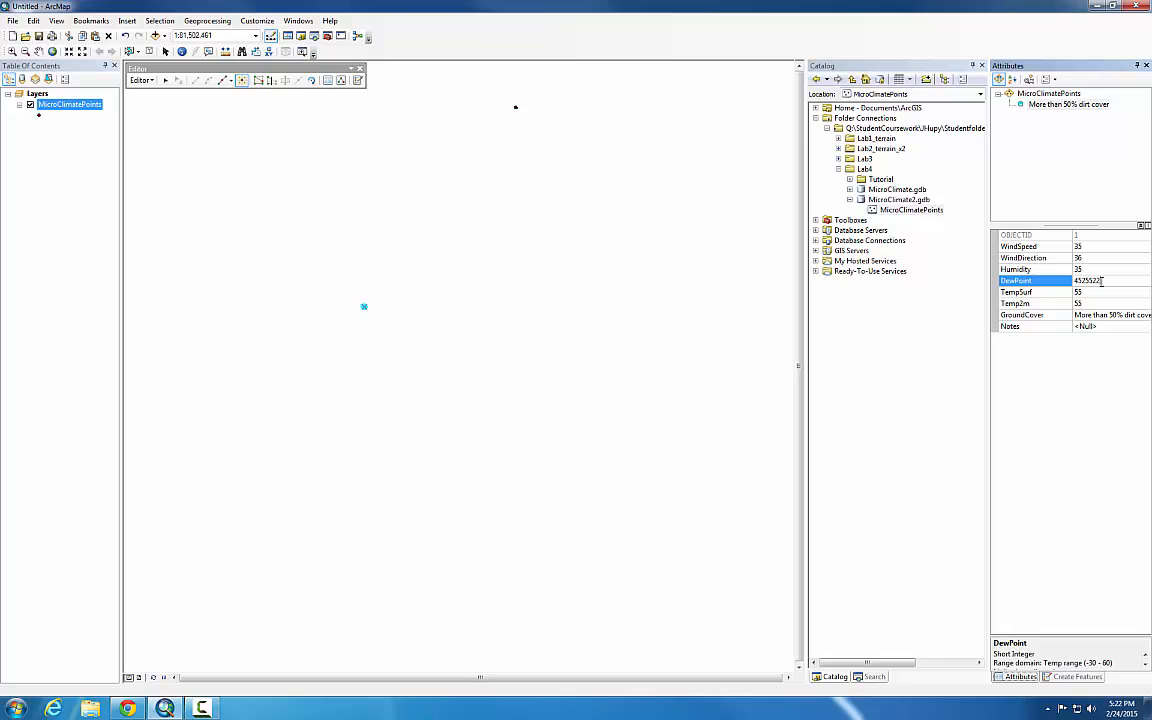
text(25522)
key(Return)
drag(523, 287, 855, 238)
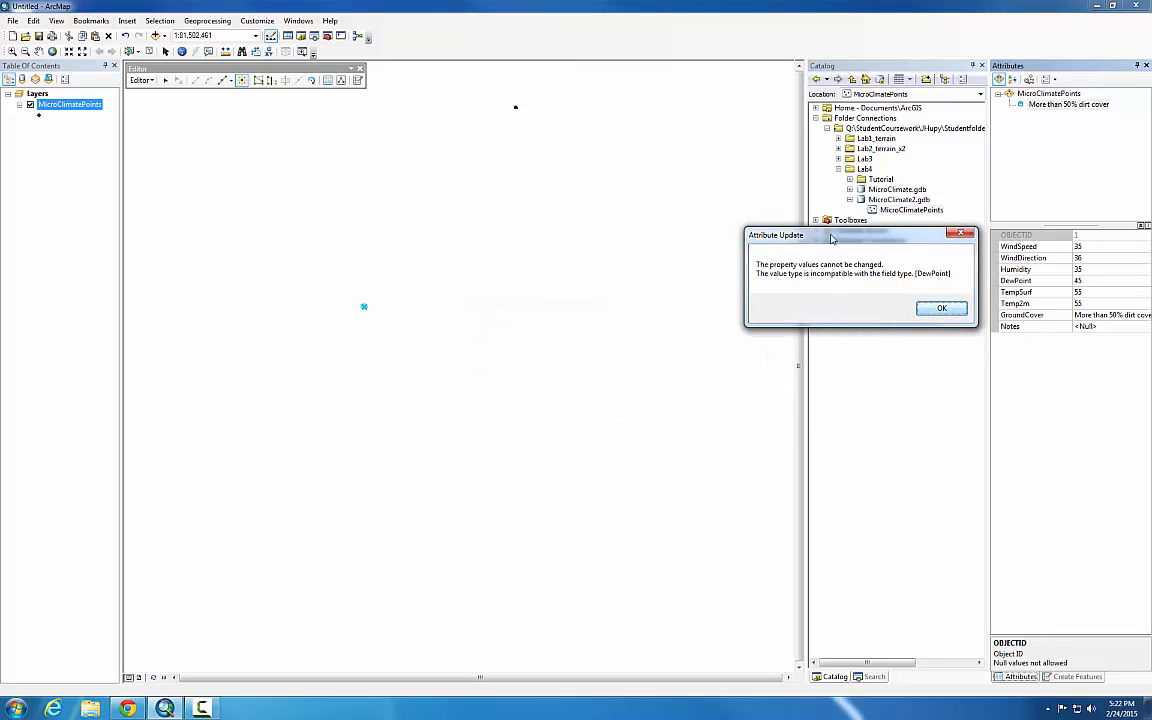
click(952, 310)
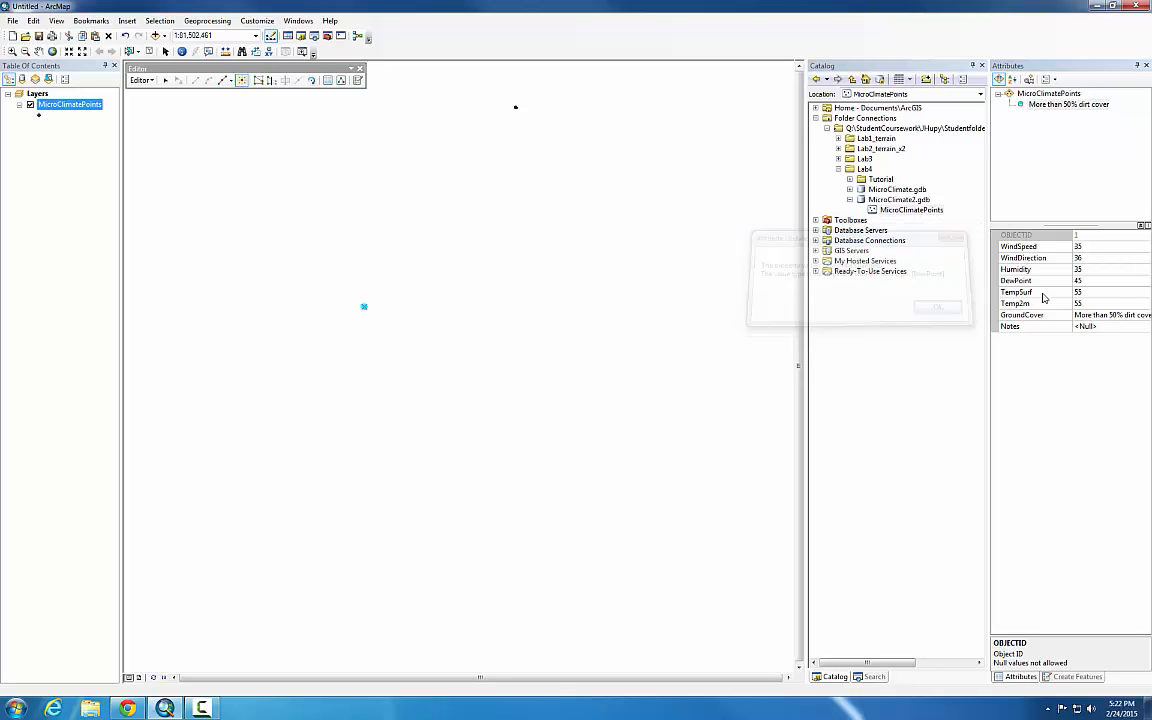